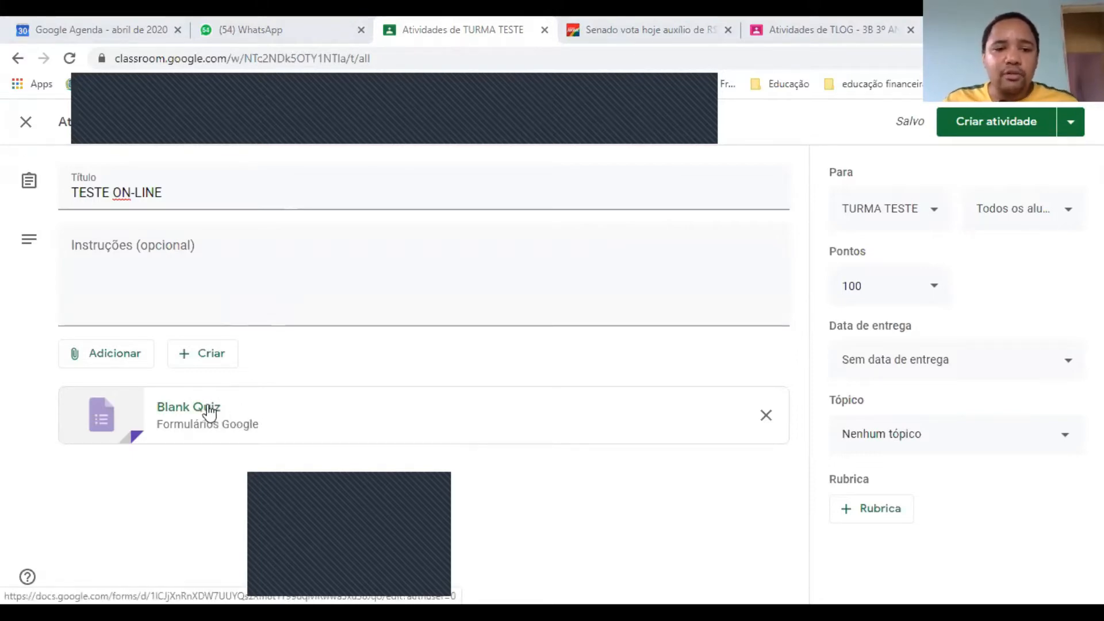
Step: Close the news page and open the Blank Quiz form attached to the TESTE ON-LINE assignment
left_click(671, 17)
left_click(729, 29)
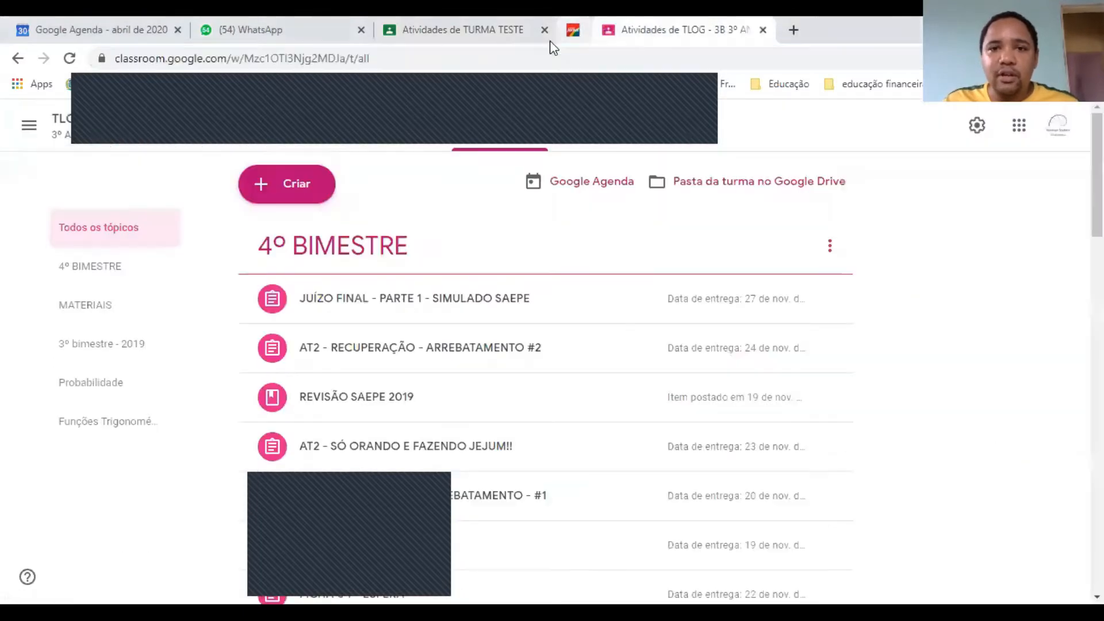
left_click(487, 26)
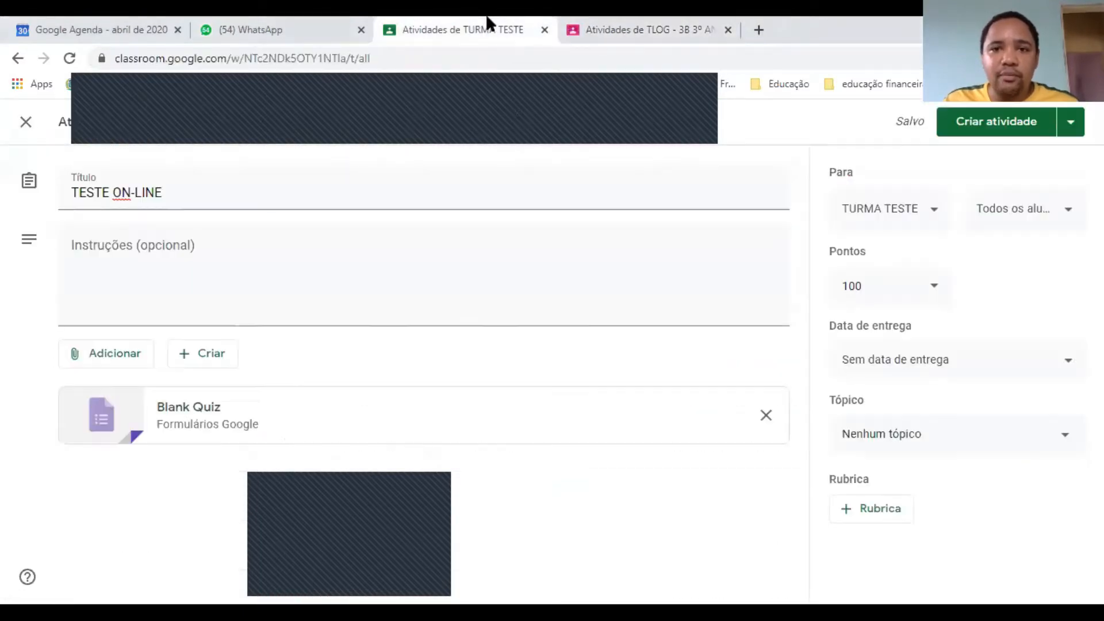
left_click(181, 412)
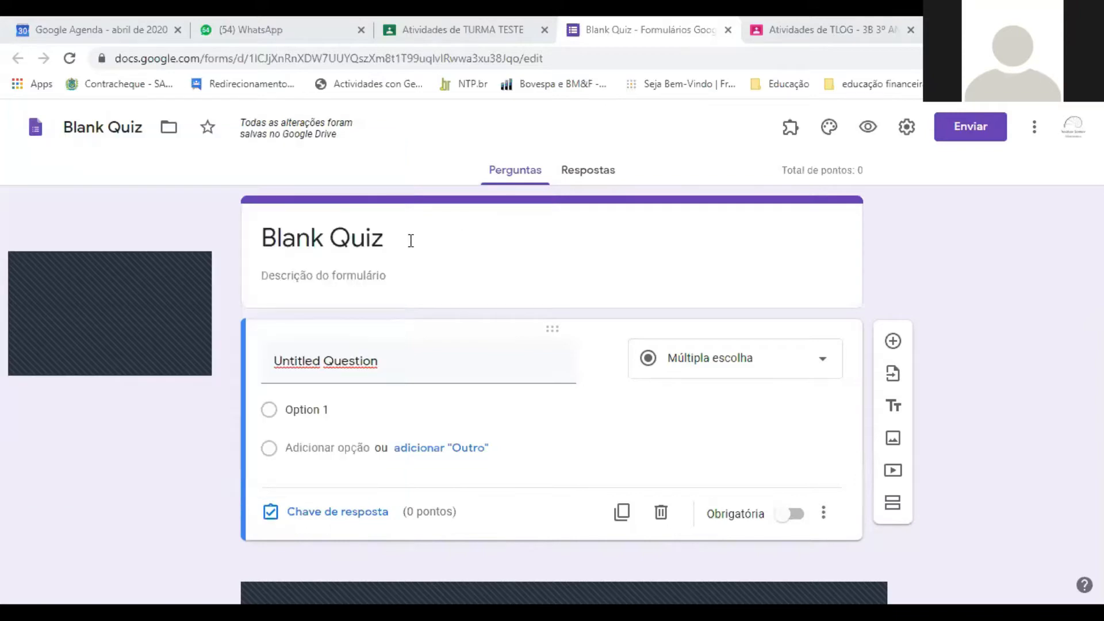
Step: Replace the form's title with "ATIVIDADE AVALIATIVA"
left_click(410, 241)
left_click(409, 240)
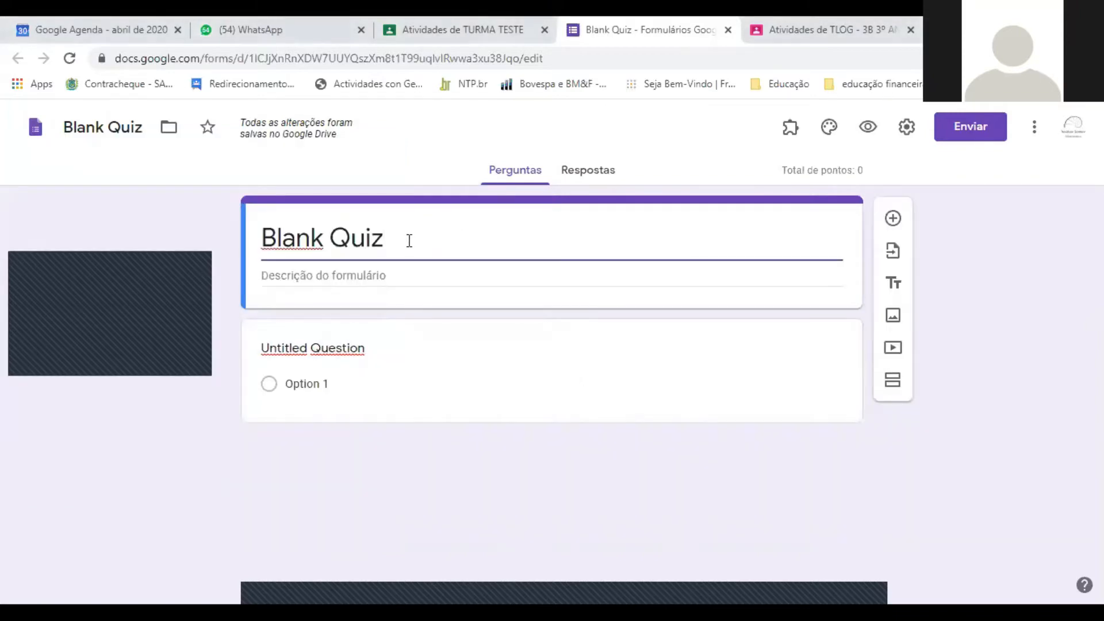
double_click(410, 240)
triple_click(410, 240)
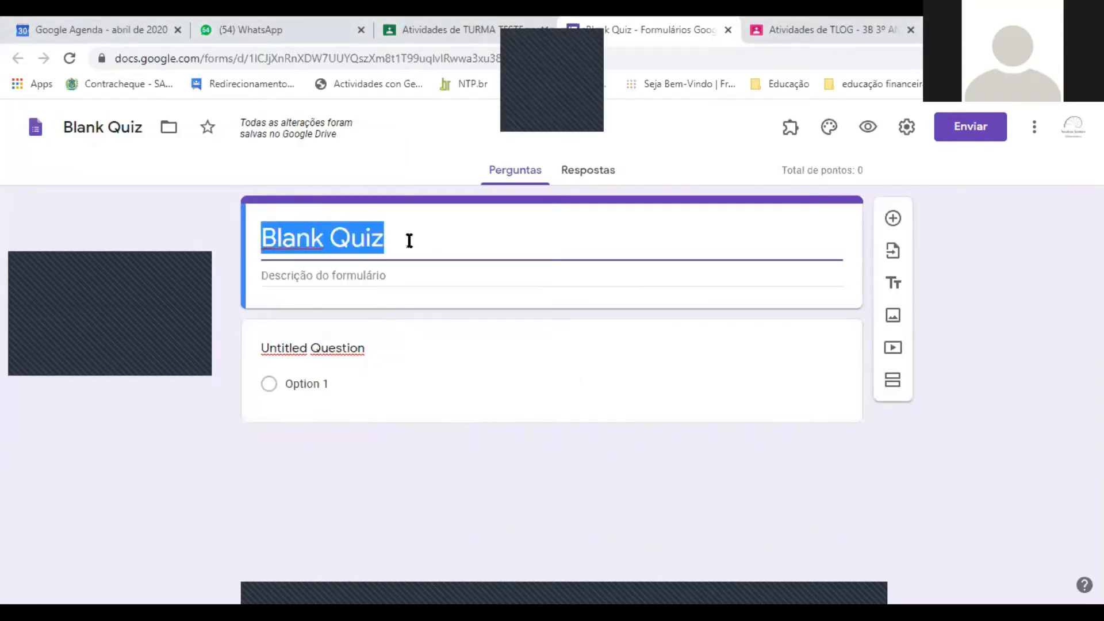
type("ATIVIDADE A")
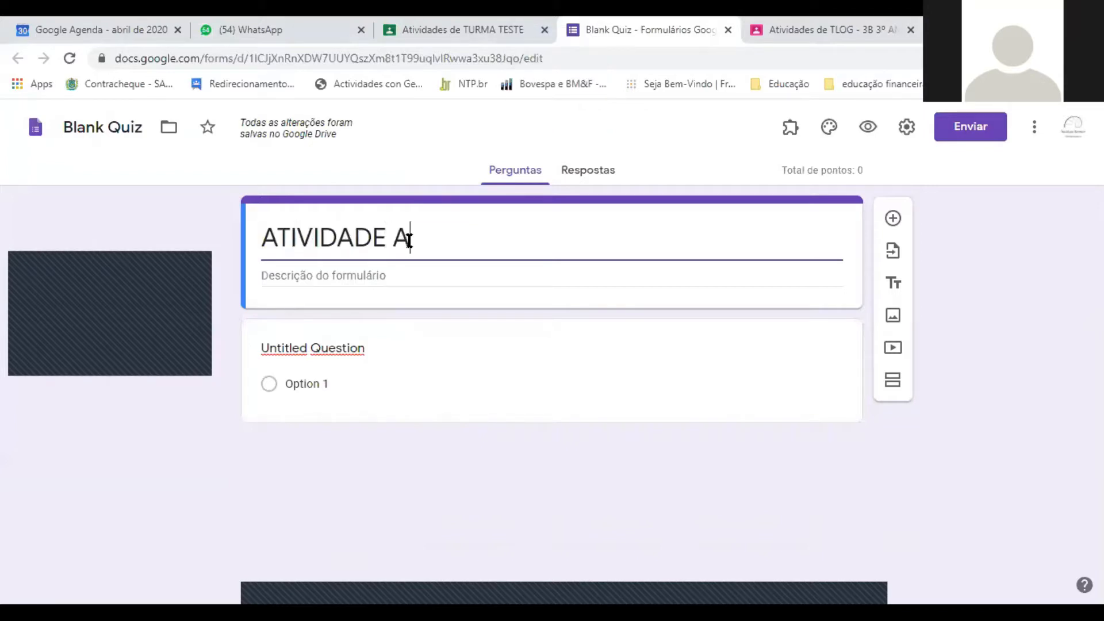
type("VALIATIVA")
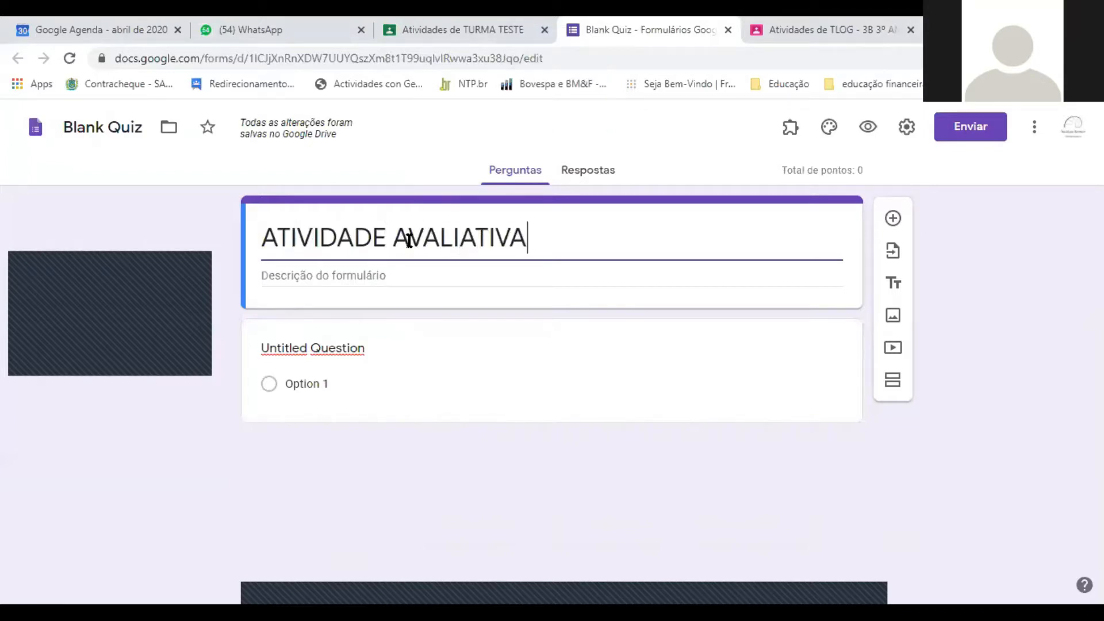
left_click(403, 277)
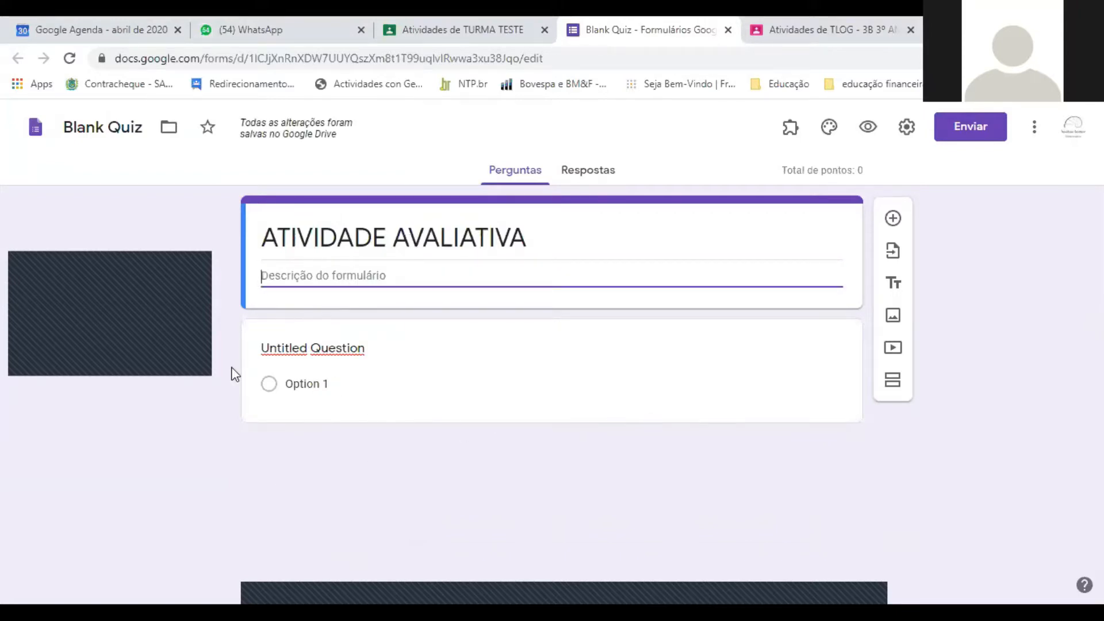
Step: Rename the form file as atividade_avaliativa
left_click(95, 127)
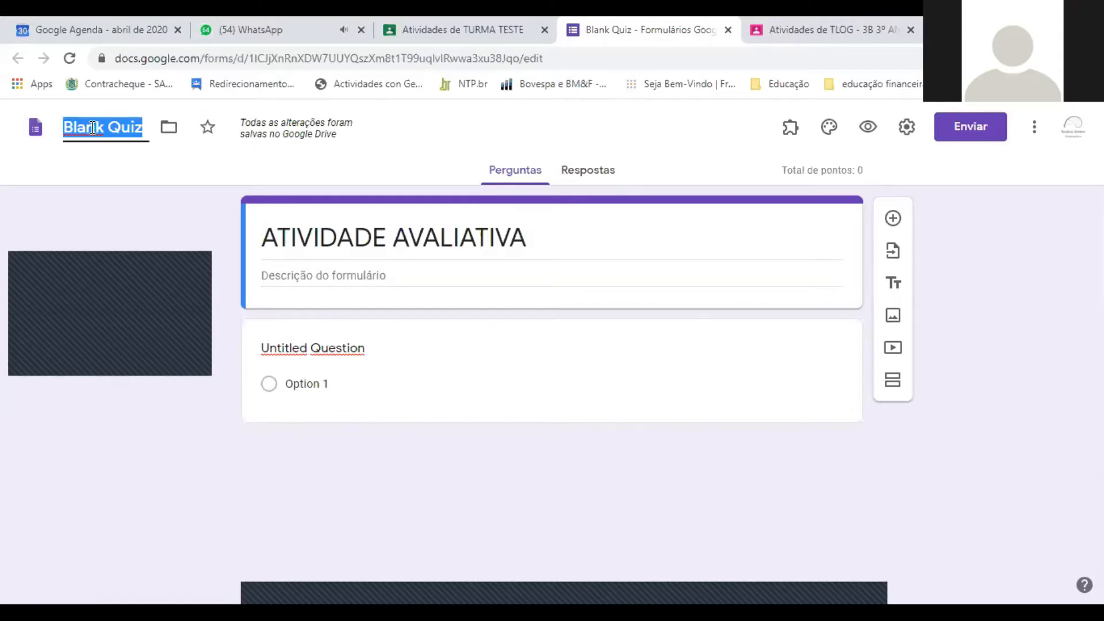
type("ativida")
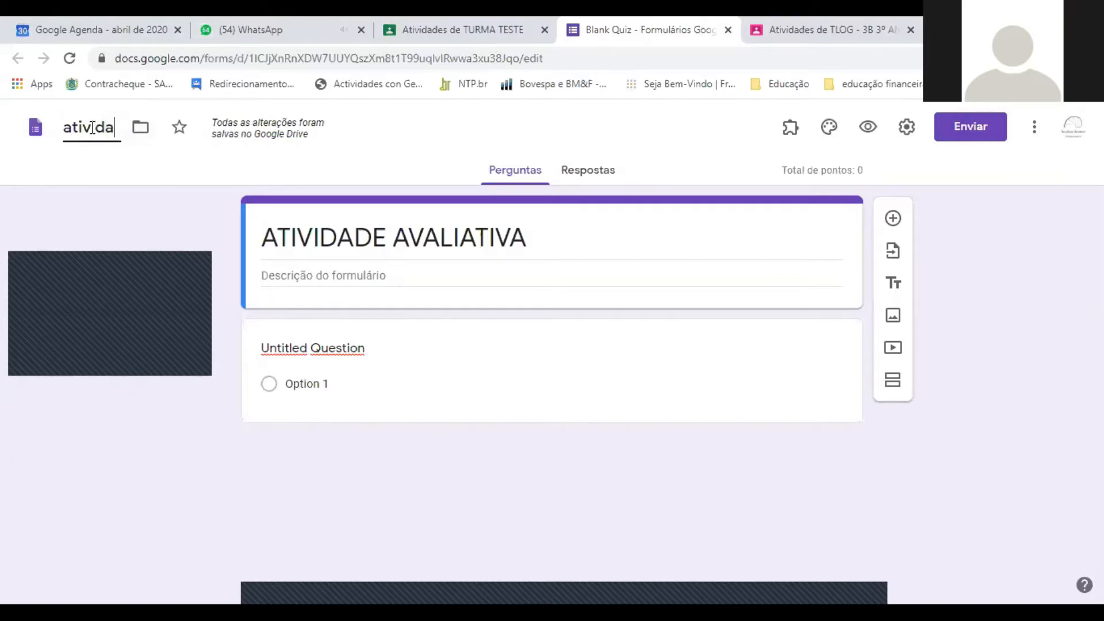
type("de_av")
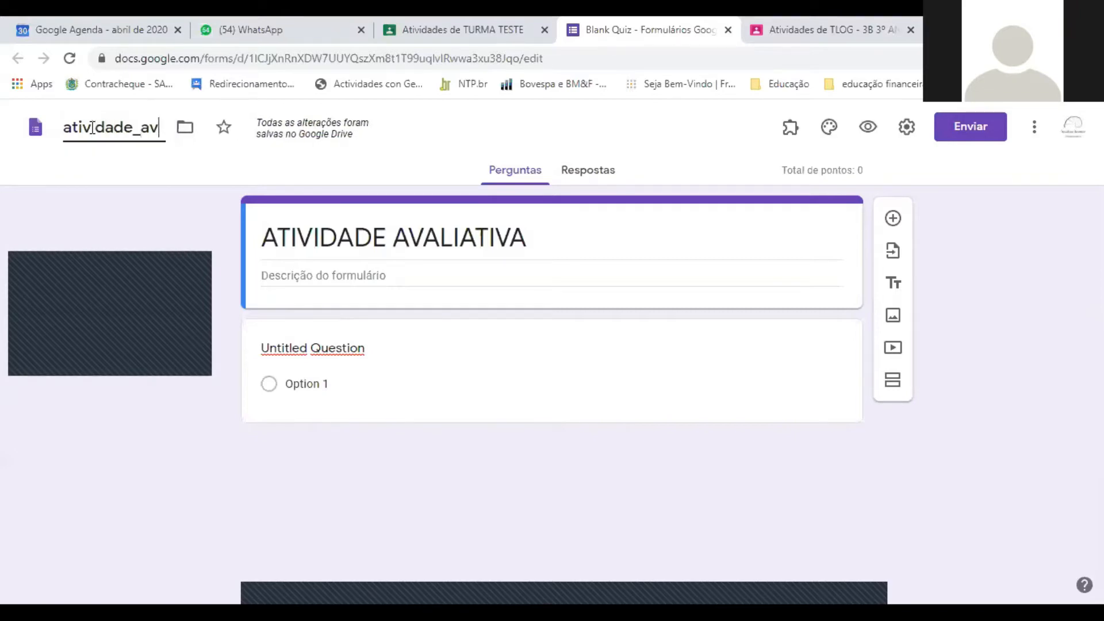
type("aliativa")
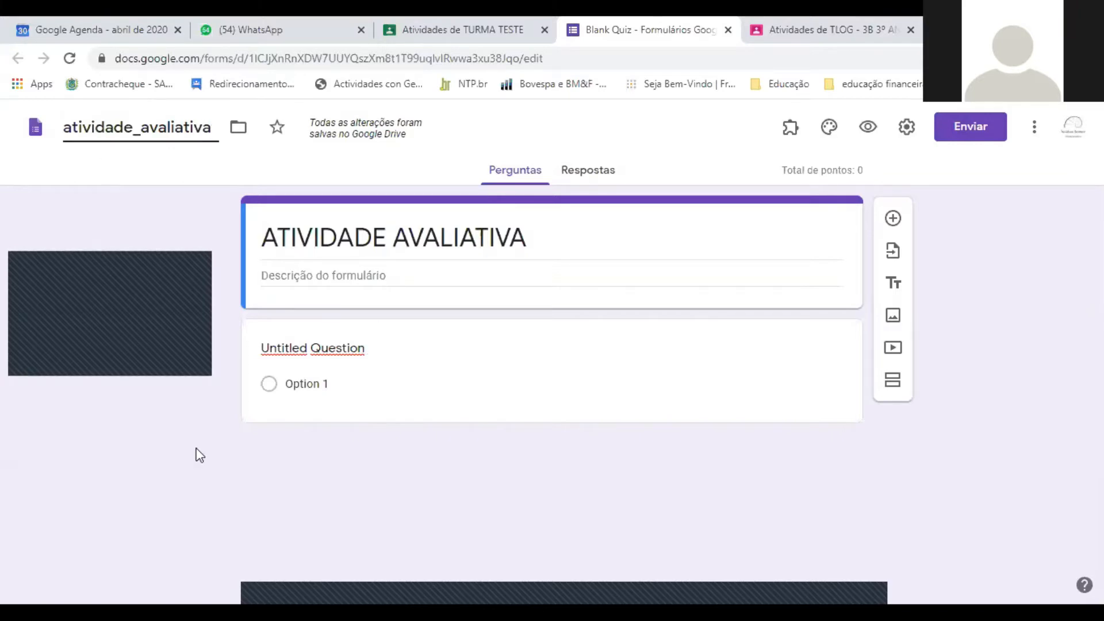
left_click(195, 463)
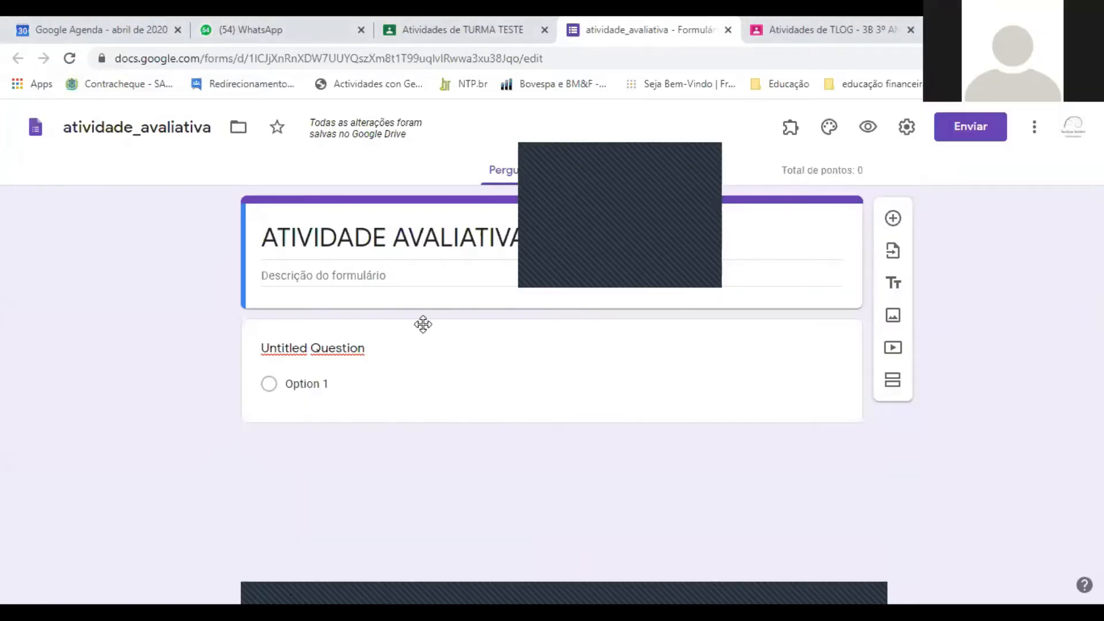
Step: Replace the first question's text with "NOME COMPLETO:" and set its answer type to Resposta curta
left_click(376, 394)
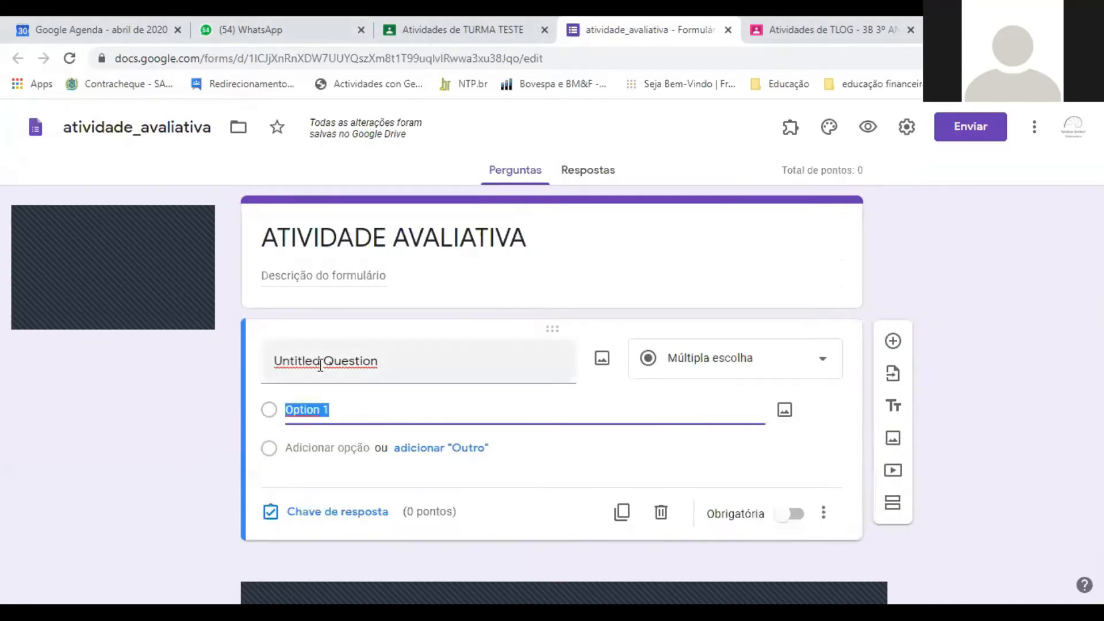
left_click(386, 362)
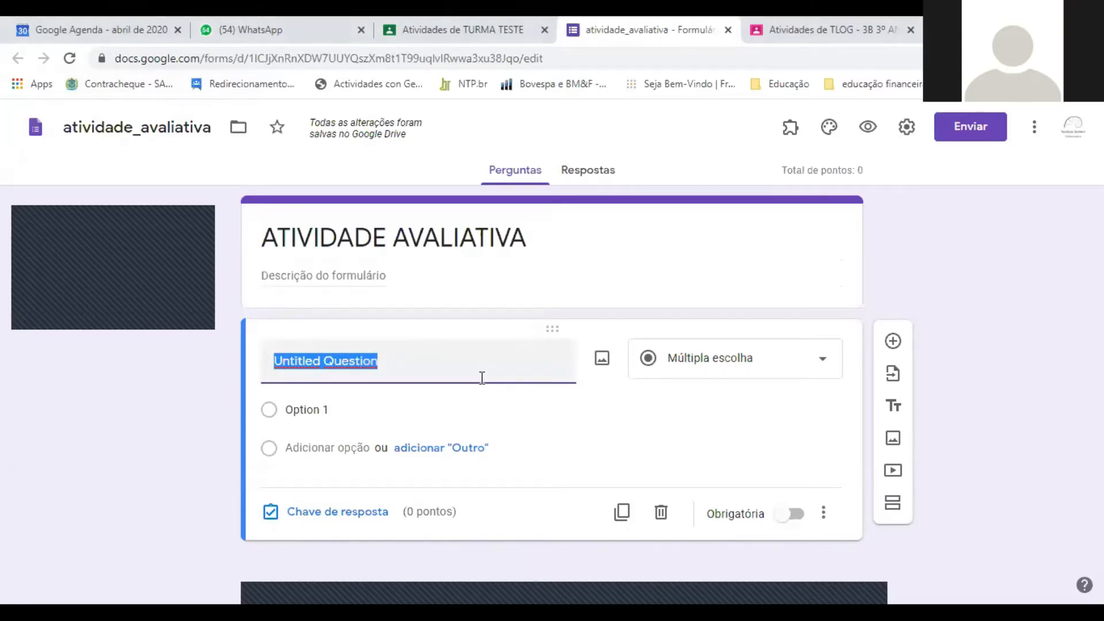
key("BackSpace")
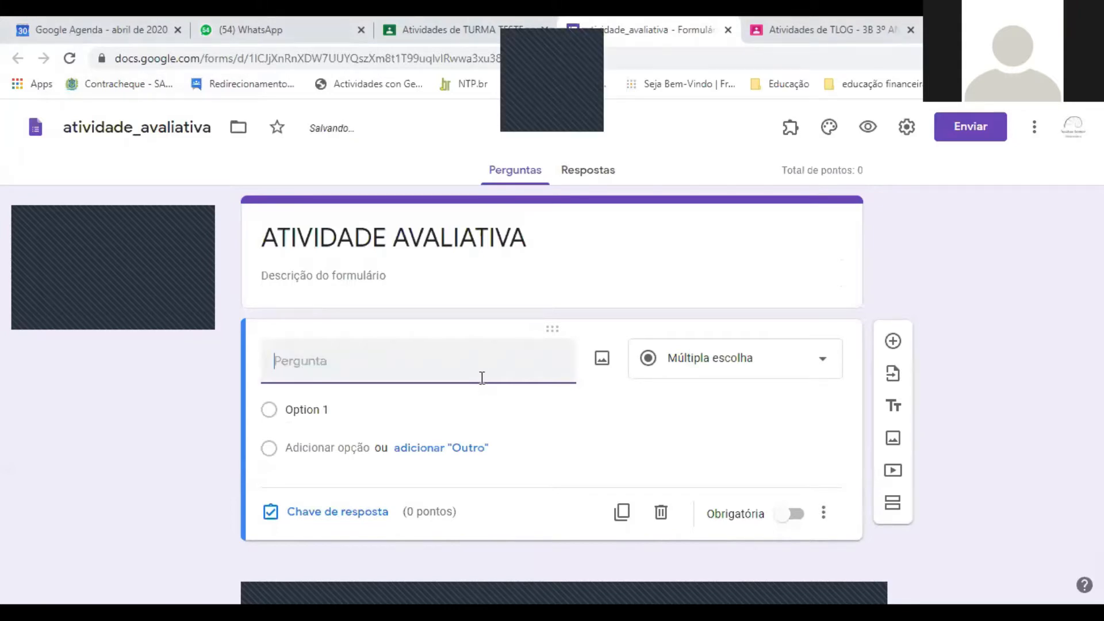
type("NOME")
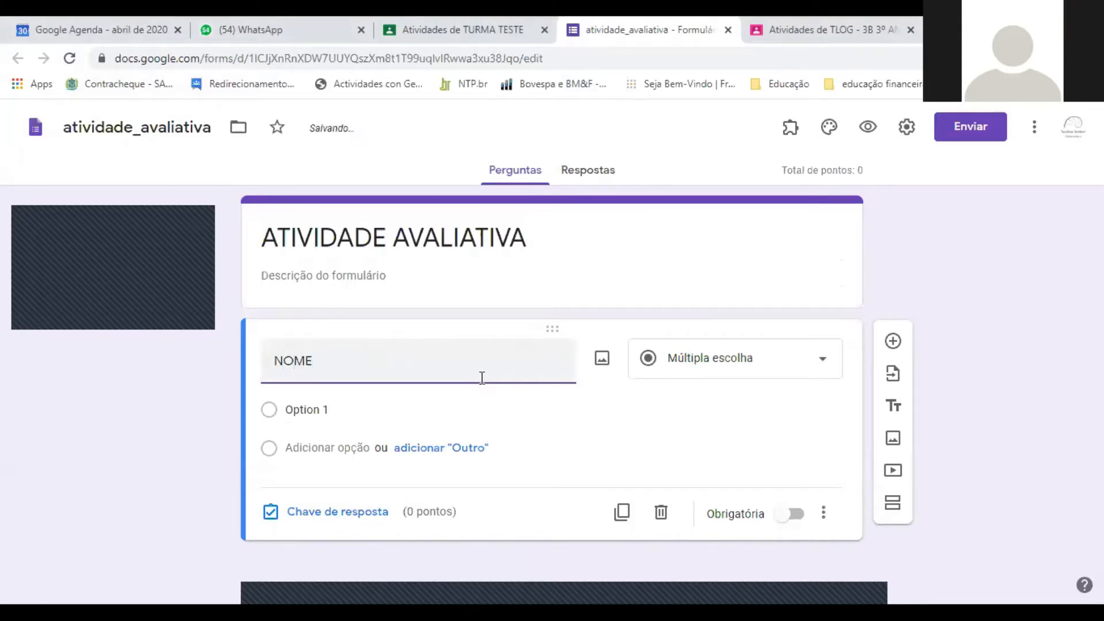
type(":")
key("BackSpace")
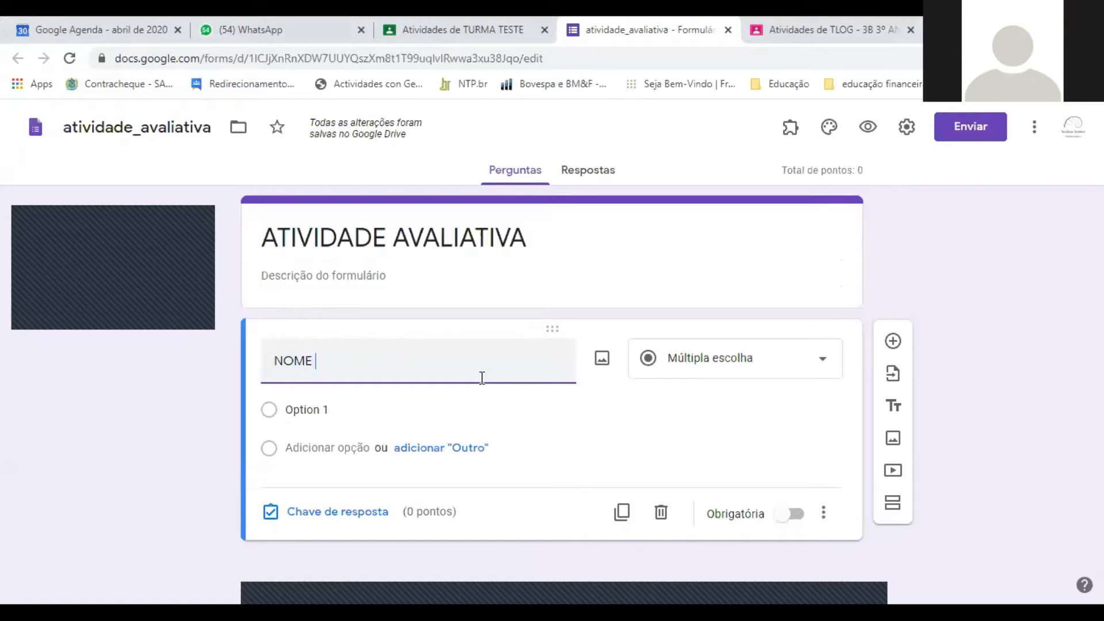
type("COMPLE")
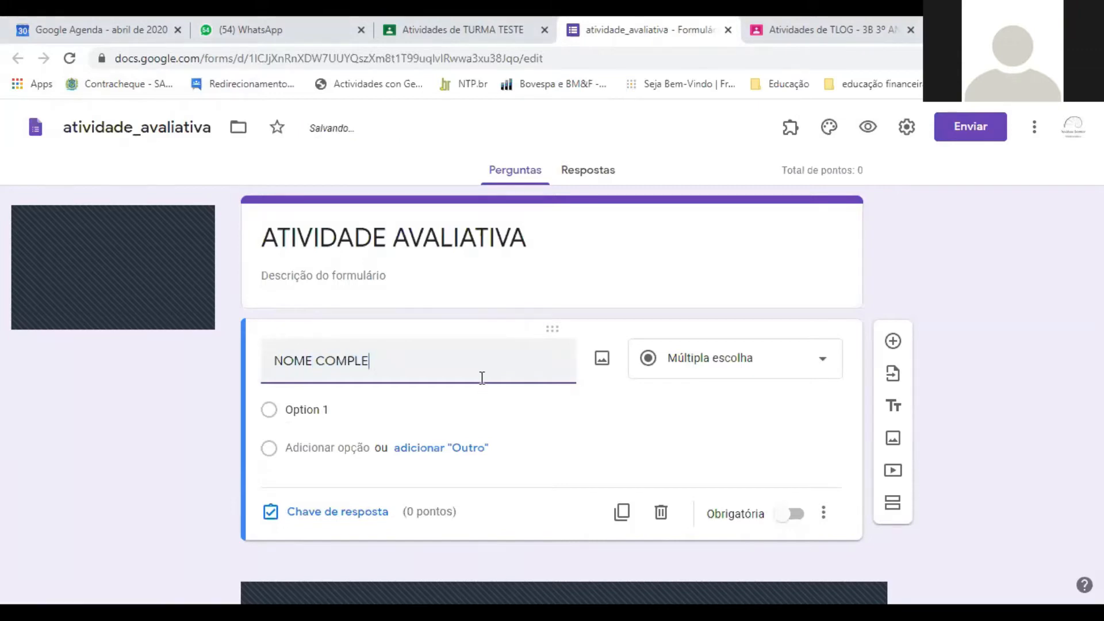
type("TO:")
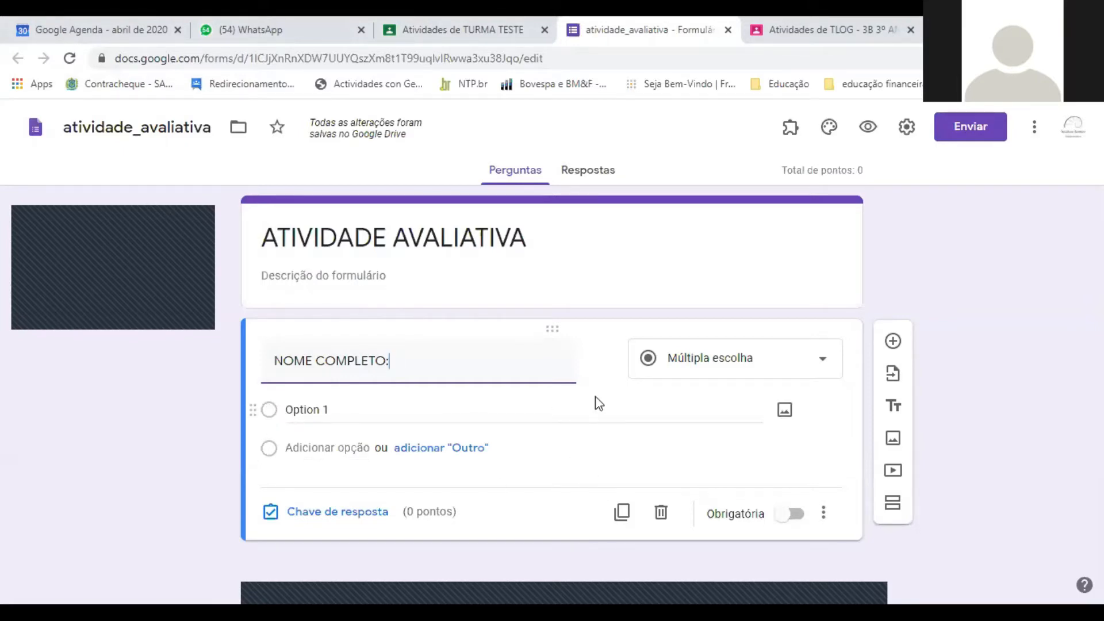
left_click(728, 363)
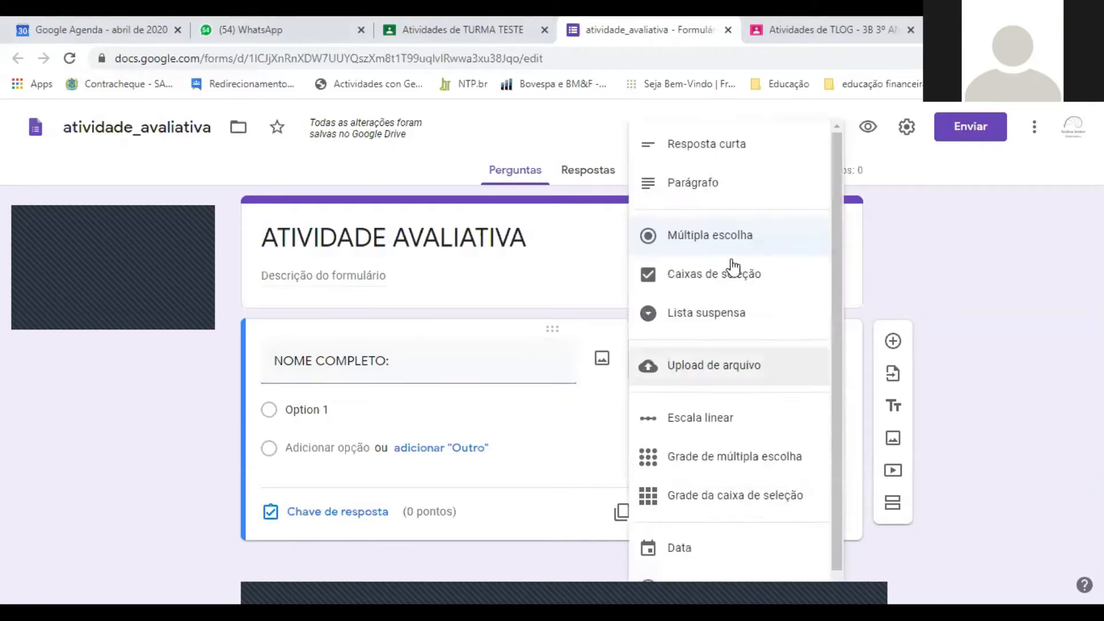
left_click(752, 149)
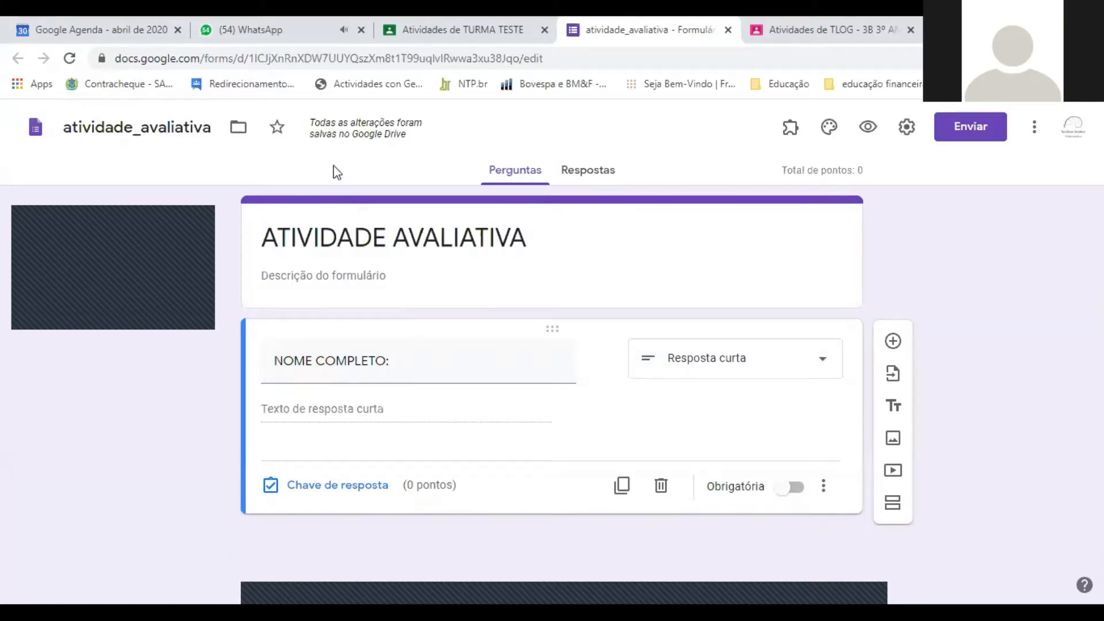
Step: Preview the form as respondents see it, check the full-name answer field, and return to the form editor
left_click(867, 130)
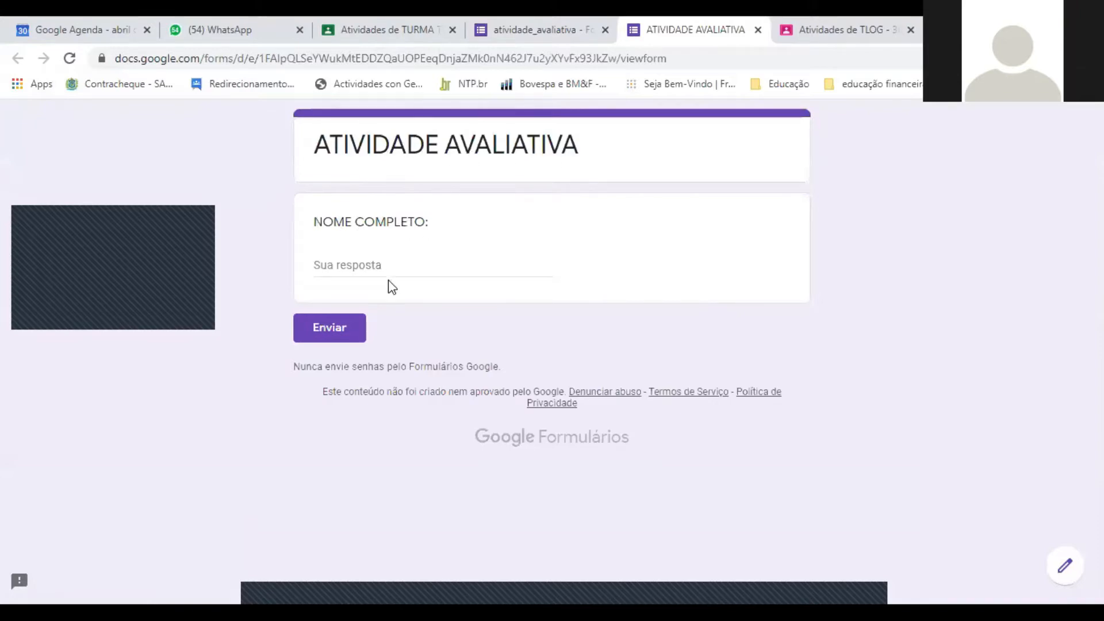
left_click(379, 265)
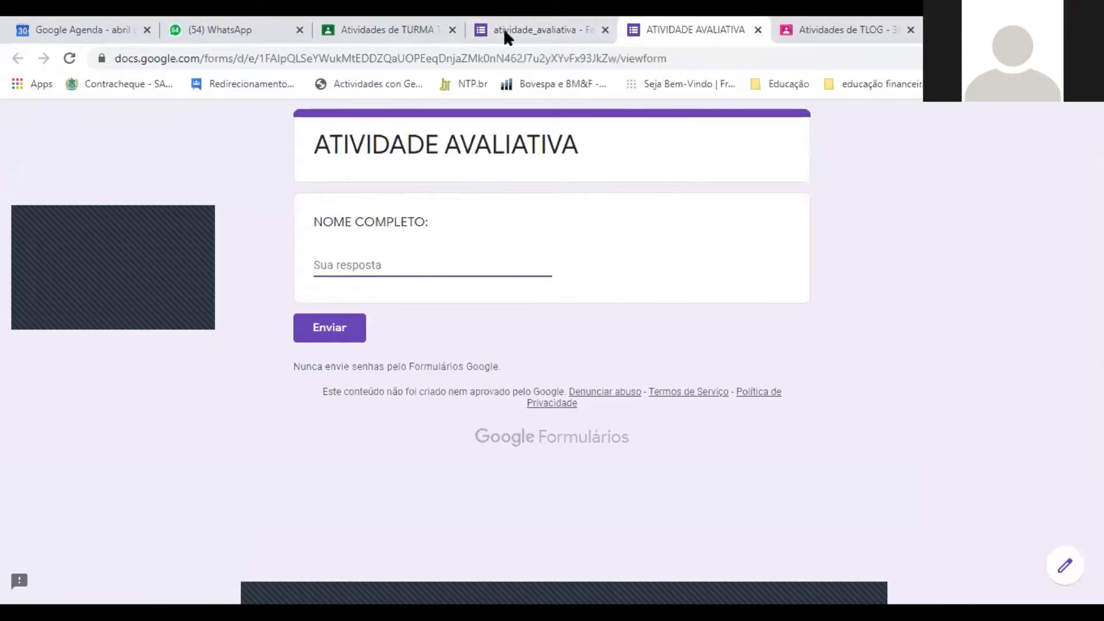
left_click(521, 26)
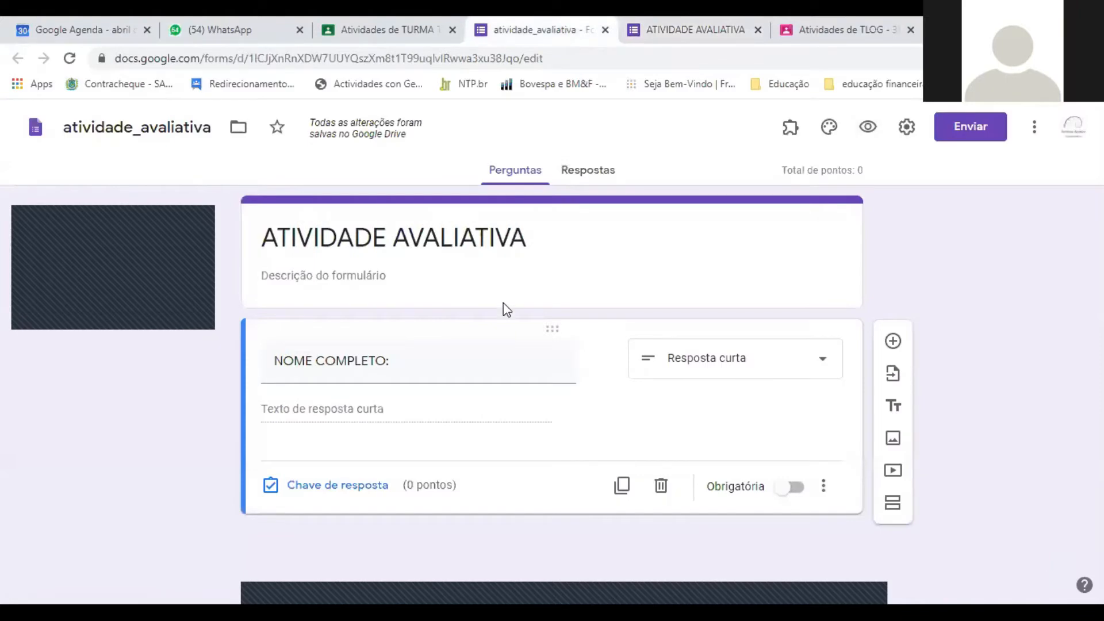
left_click(691, 25)
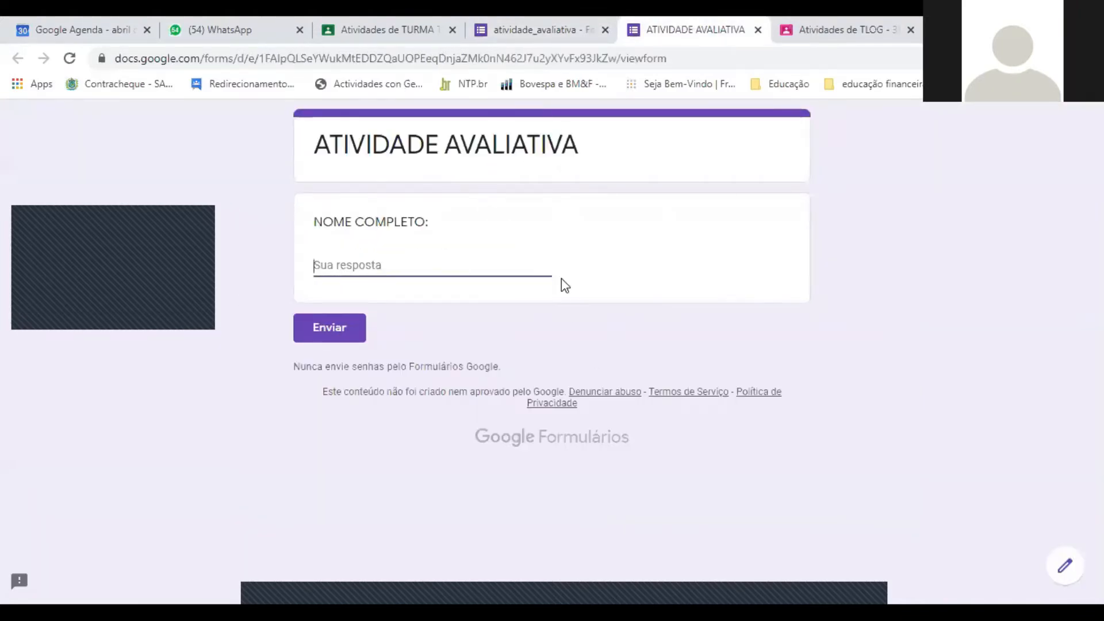
left_click(536, 19)
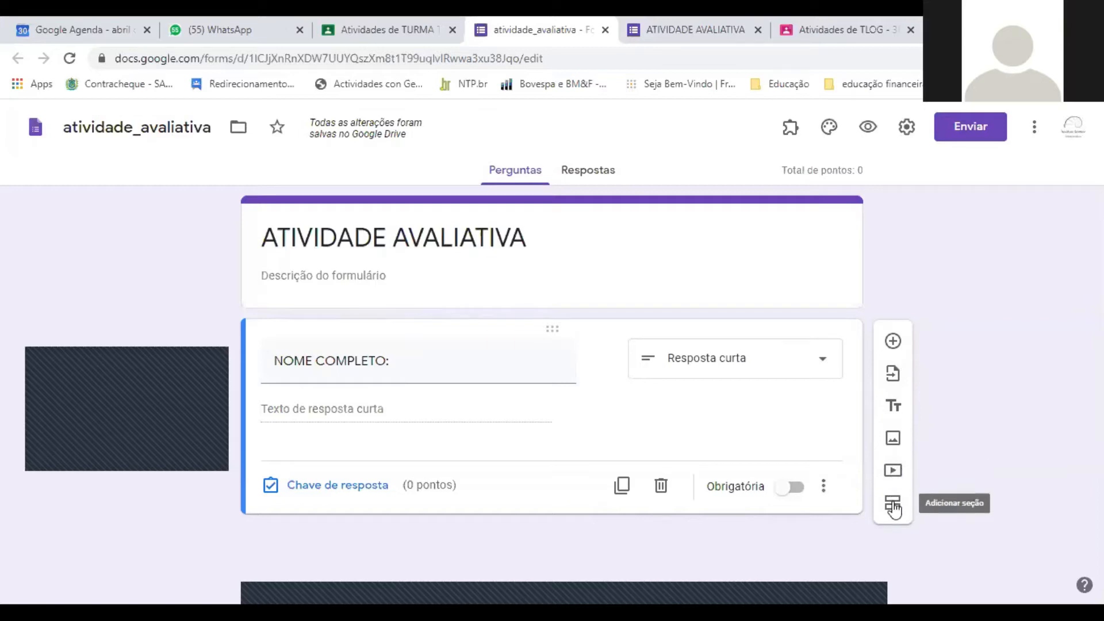
Step: Add a second question titled "TURMA:" below the name question and set its answer type to Múltipla escolha
left_click(893, 343)
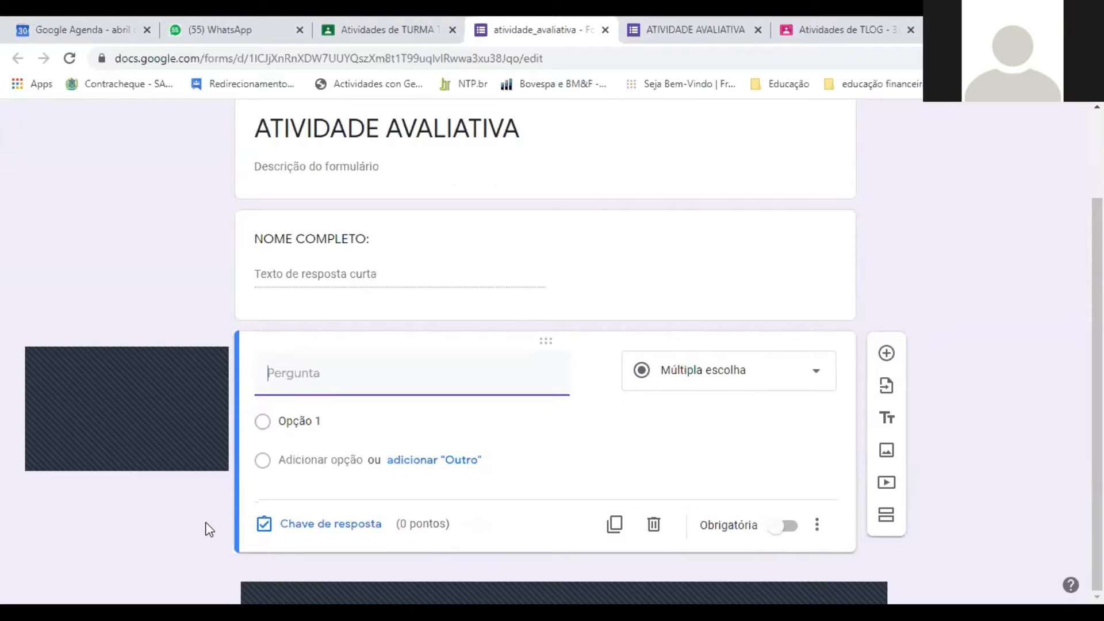
type("TURMA:")
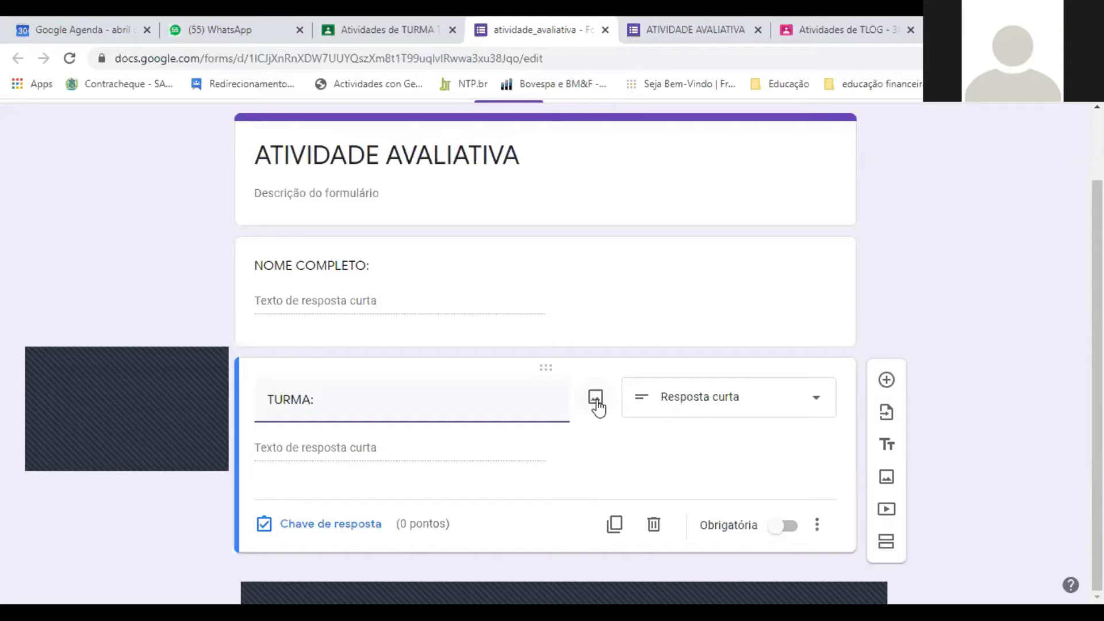
left_click(750, 414)
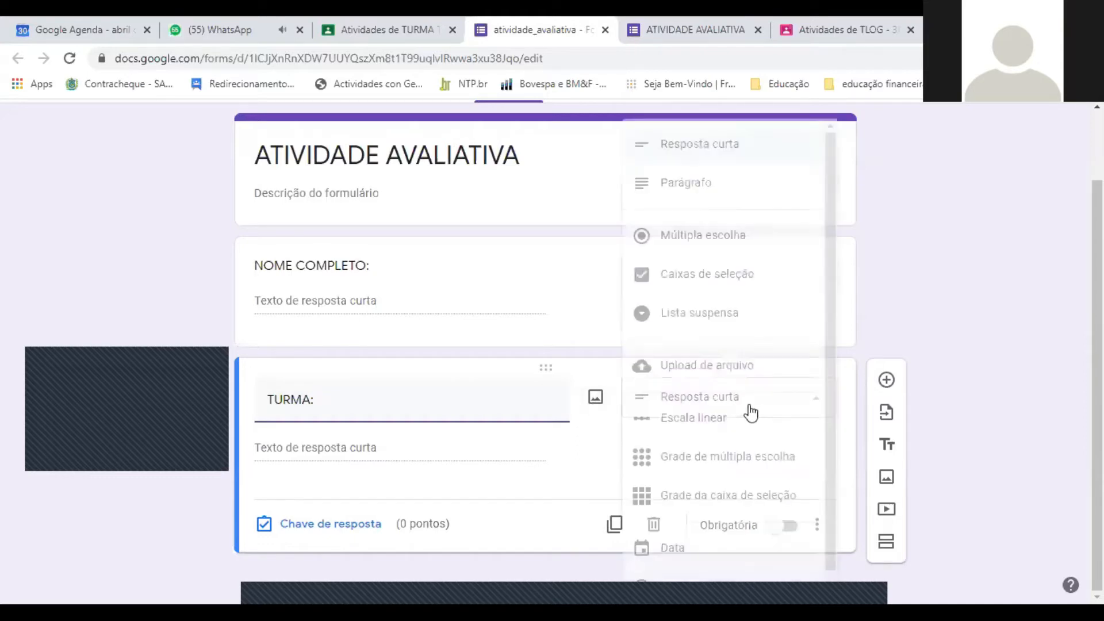
left_click(872, 318)
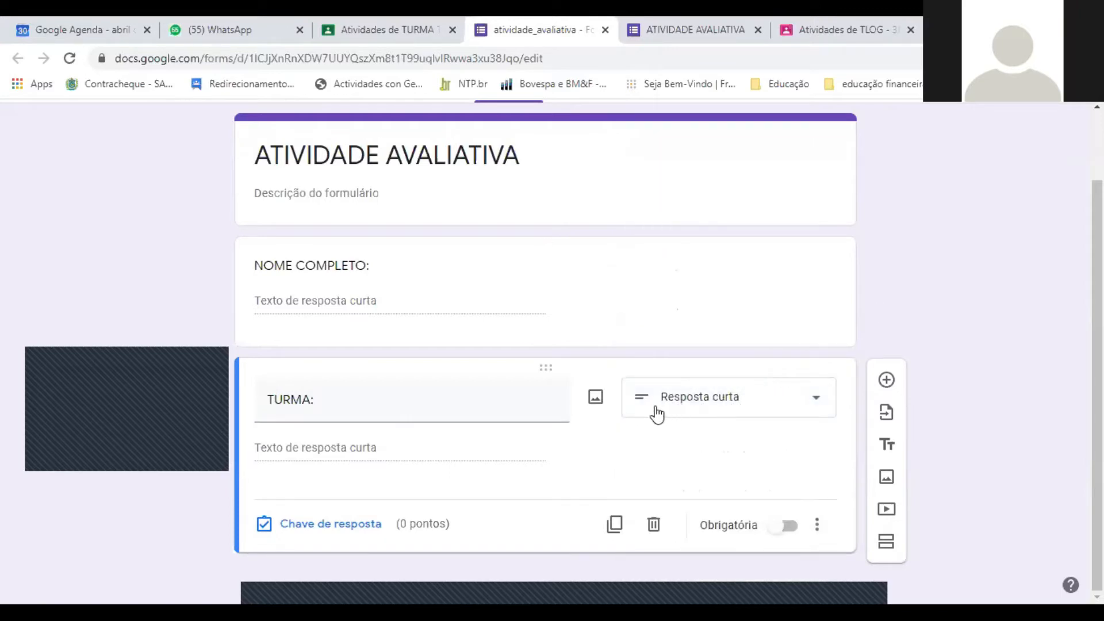
left_click(767, 409)
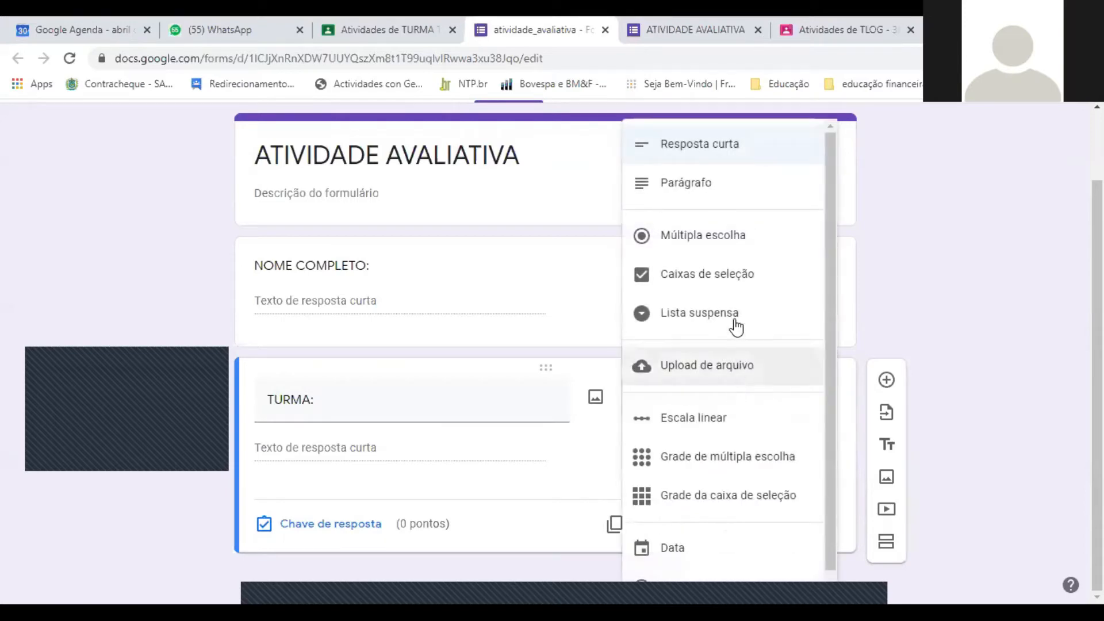
left_click(729, 243)
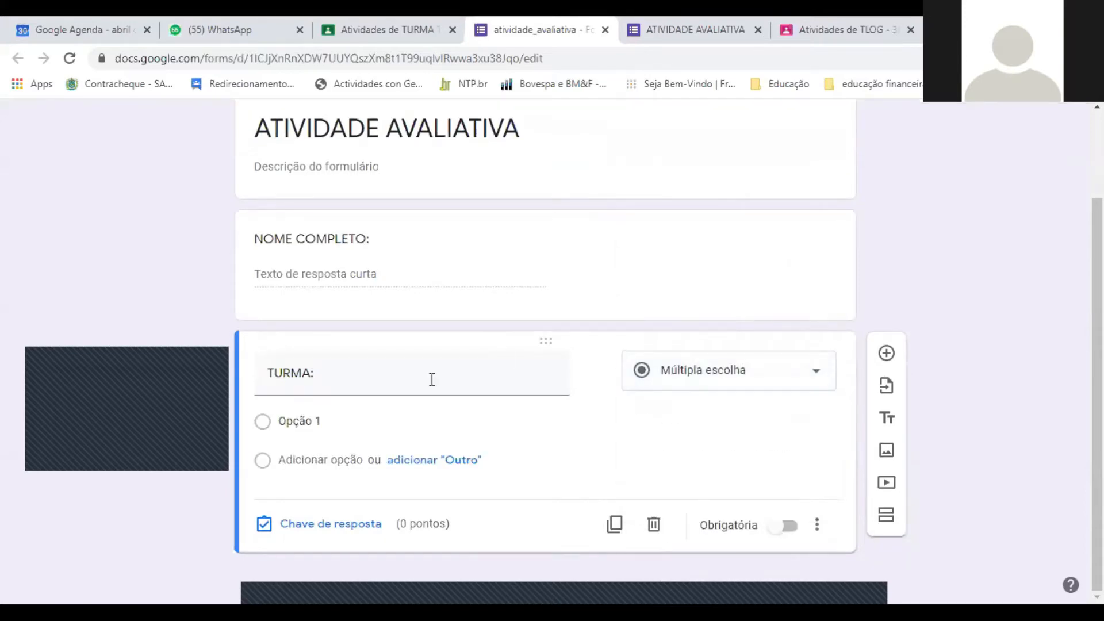
Step: Fill in the first two answer options of the TURMA: question as "TDS - 3A" and "TDS - 3B"
left_click(345, 421)
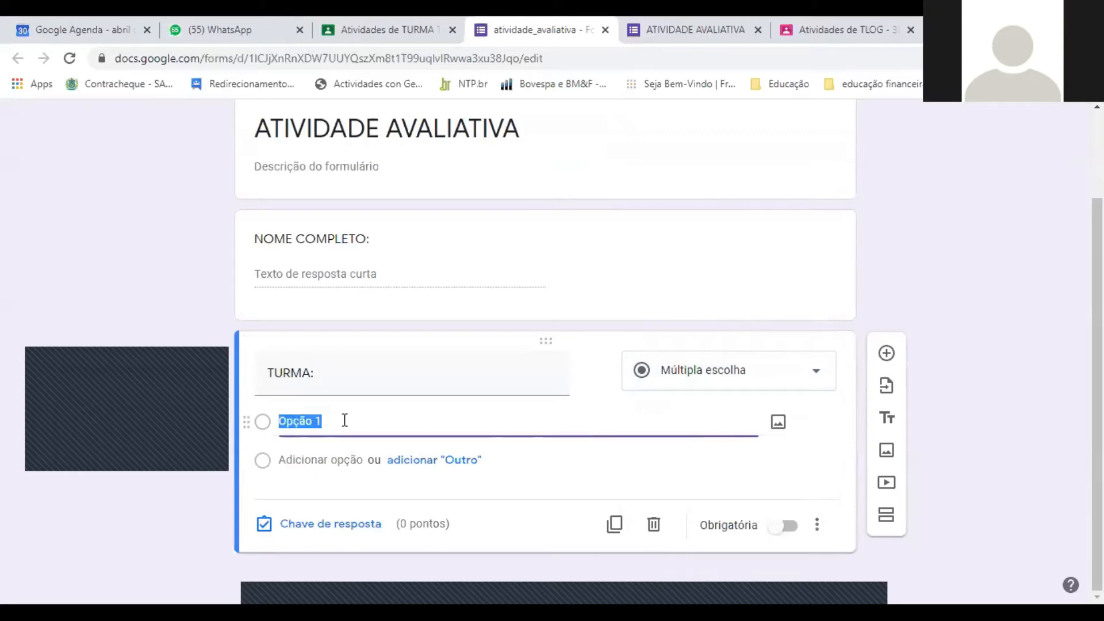
type("T")
key("BackSpace")
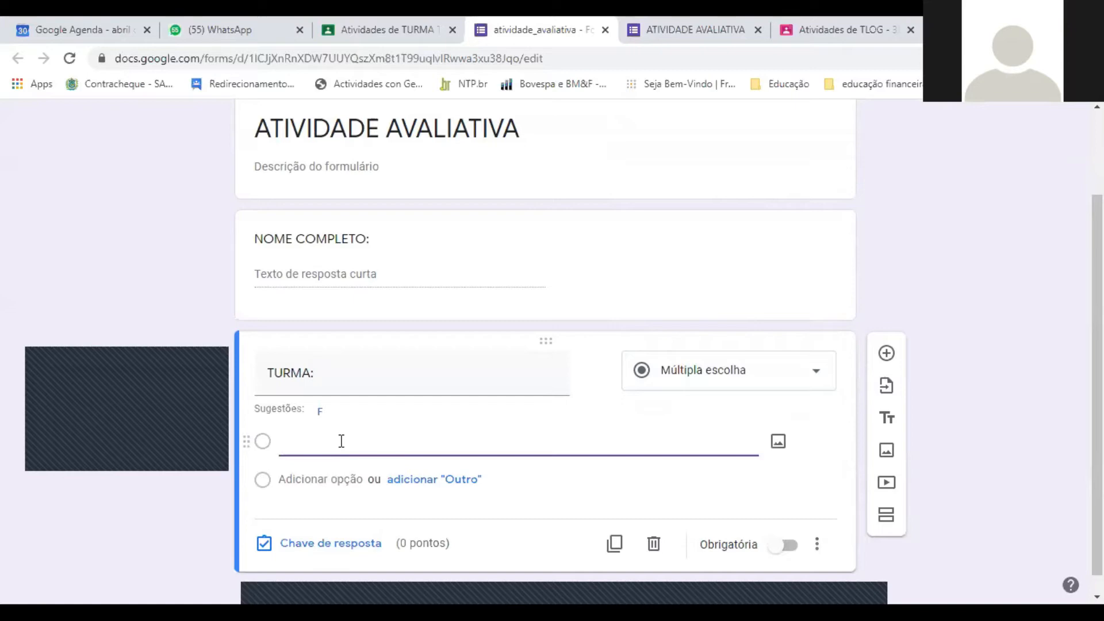
type("TDS - 3A")
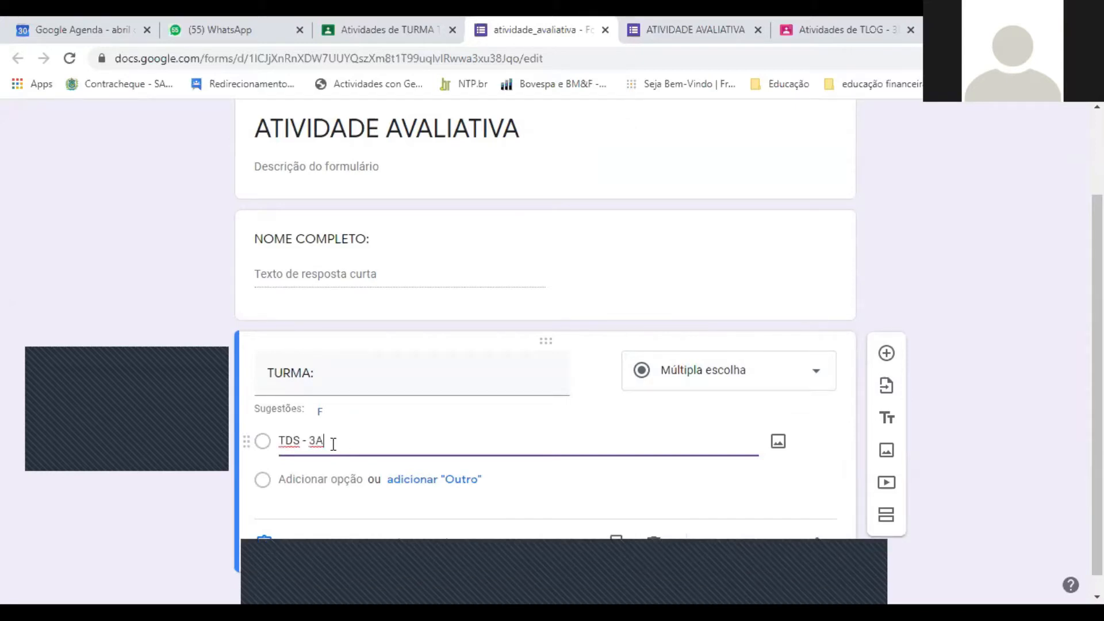
left_click(327, 479)
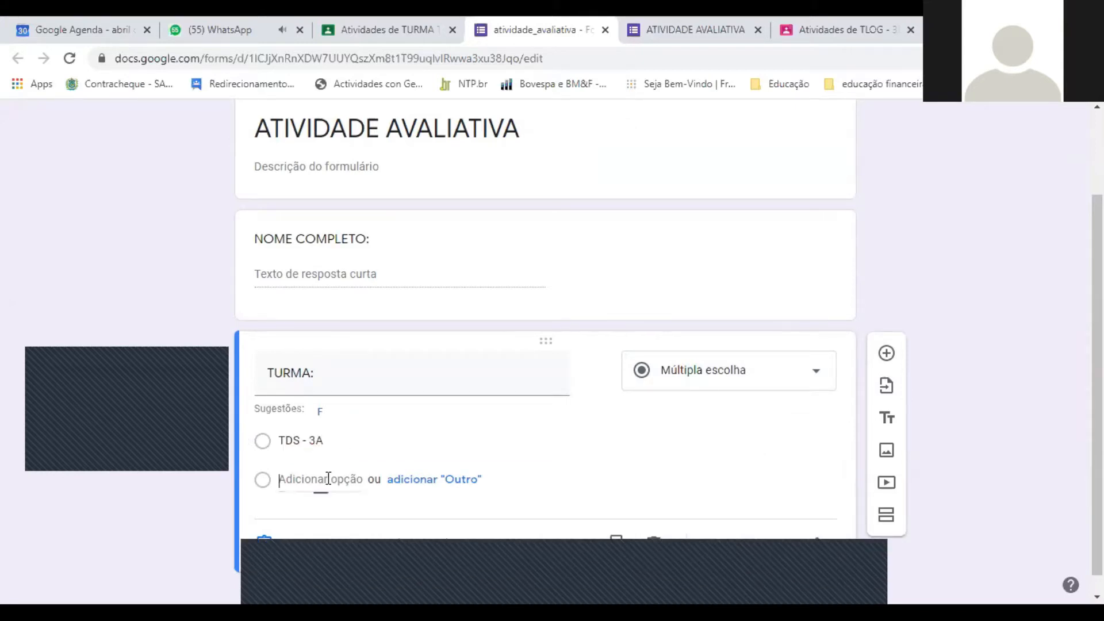
type("TDS ")
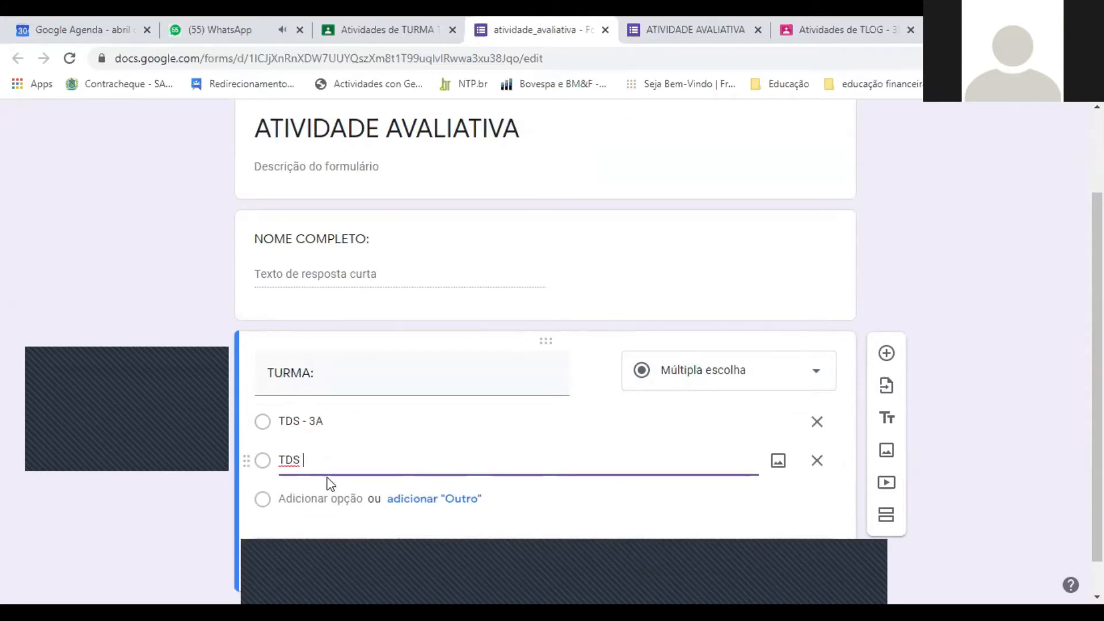
type("- 3B")
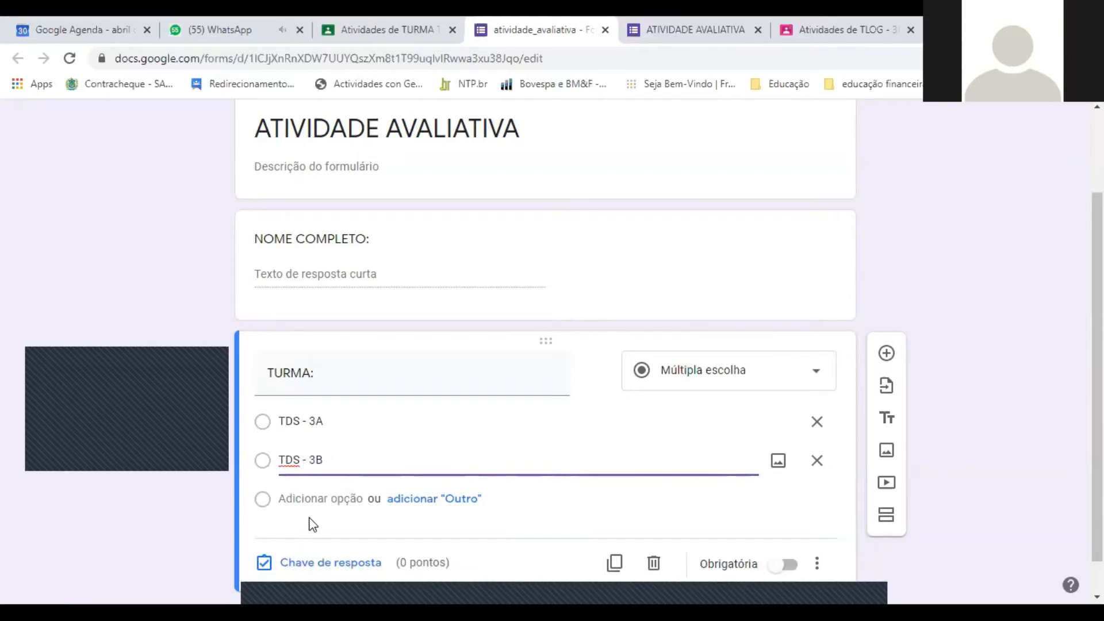
Step: Add "TLOG - 3U" and "THOS - 3U" as the third and fourth options of the TURMA: question
left_click(322, 497)
type("TLOG")
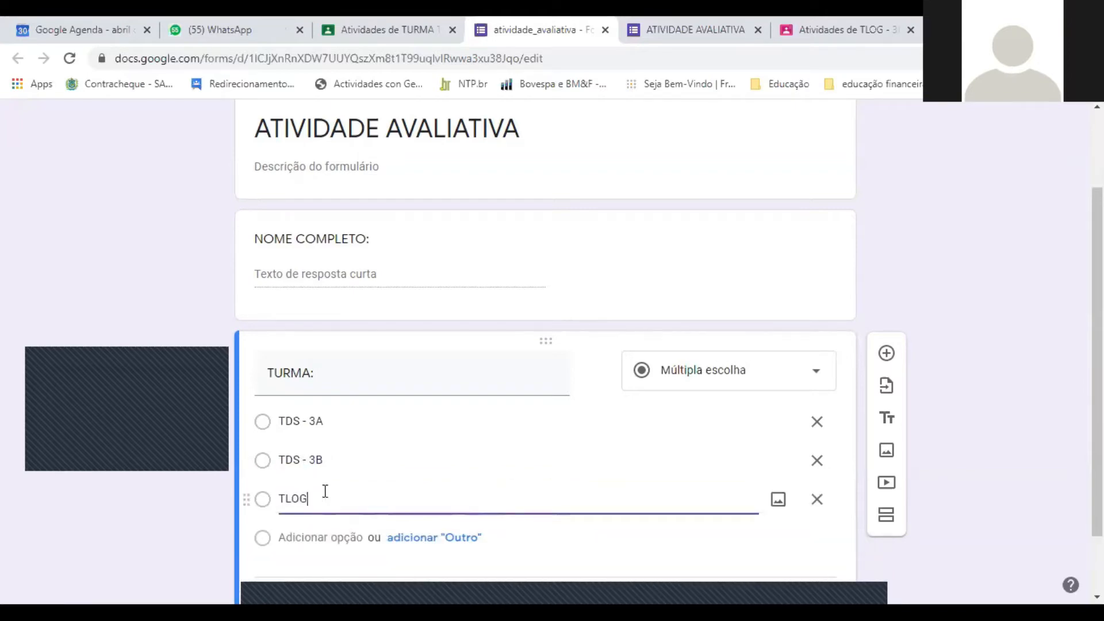
type(" - 3B")
left_click(303, 536)
type("THOS")
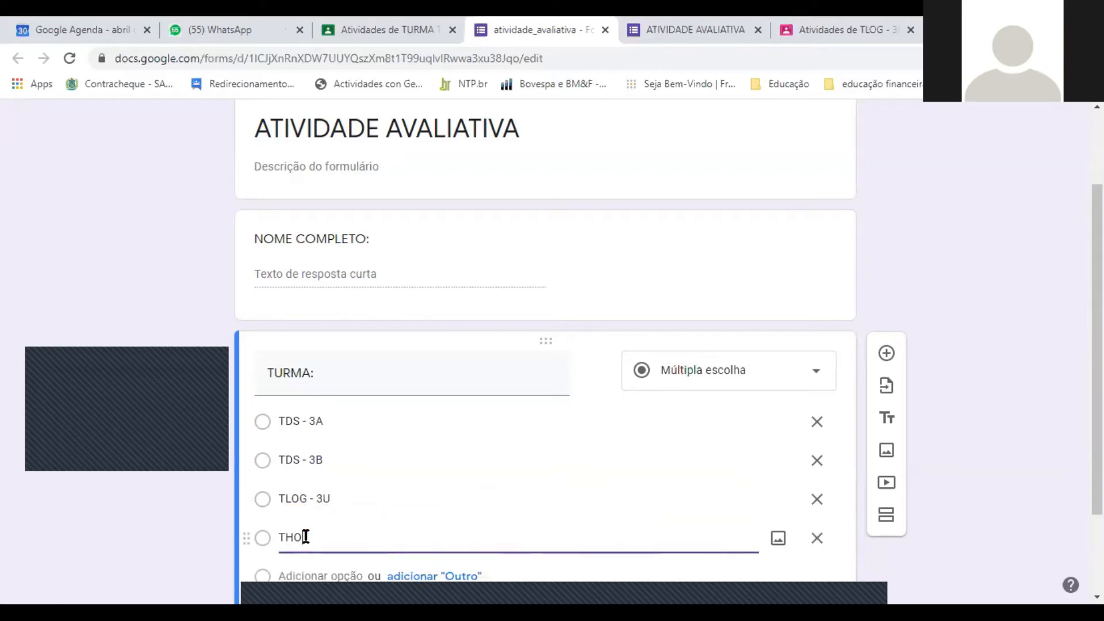
type(" - 3U")
left_click(190, 545)
Step: Review both questions in the editor and reload the respondent preview to check the class options
scroll(192, 541, "down", 2)
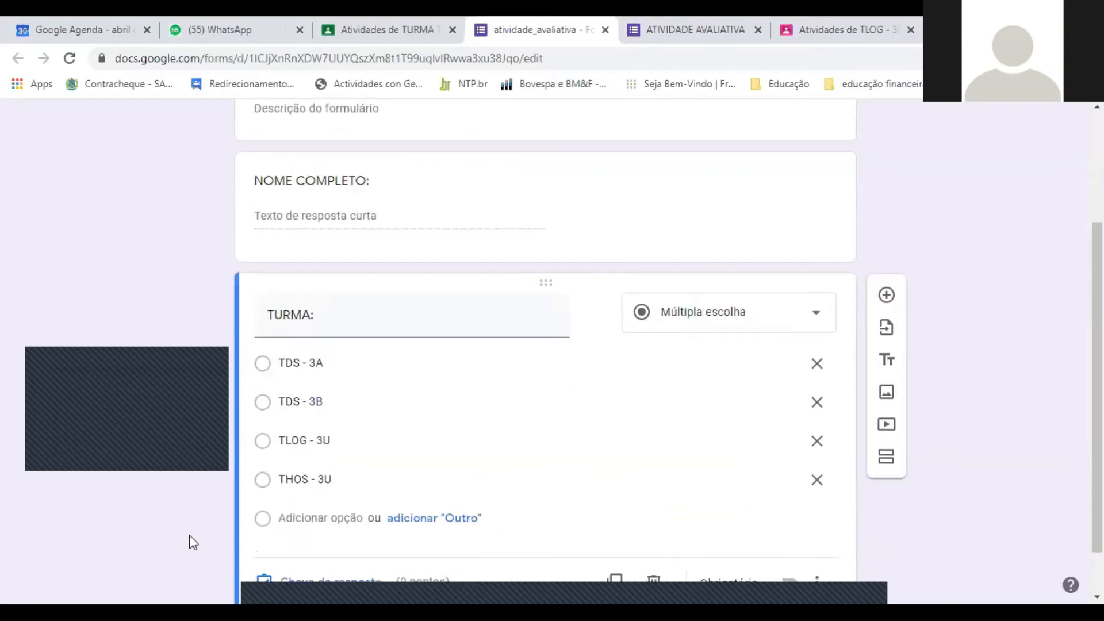
scroll(192, 530, "up", 4)
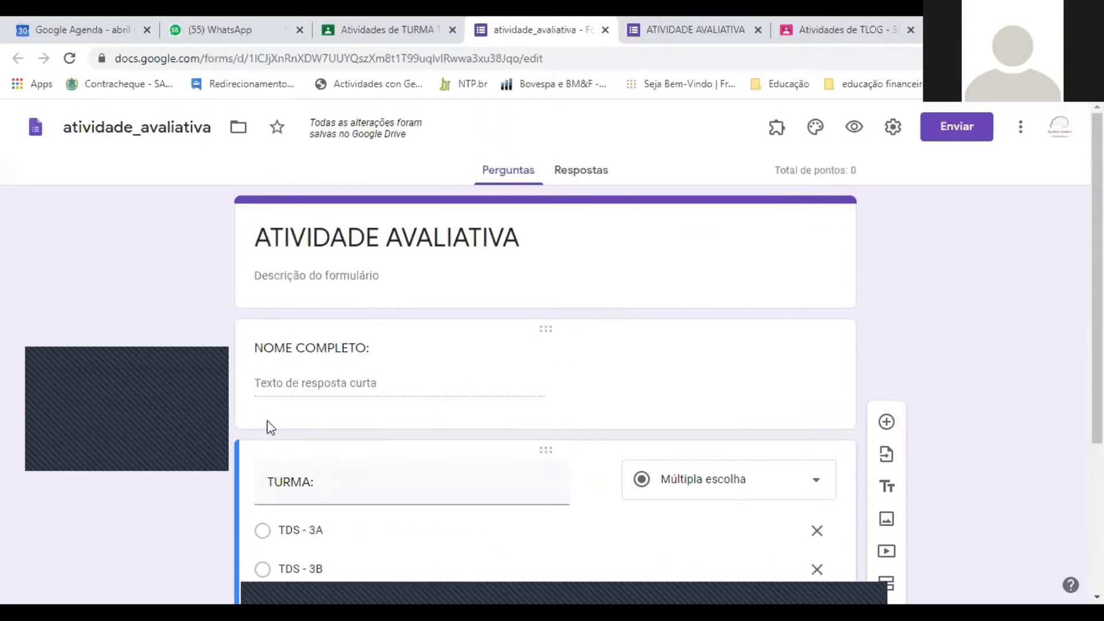
left_click(660, 357)
left_click(1003, 353)
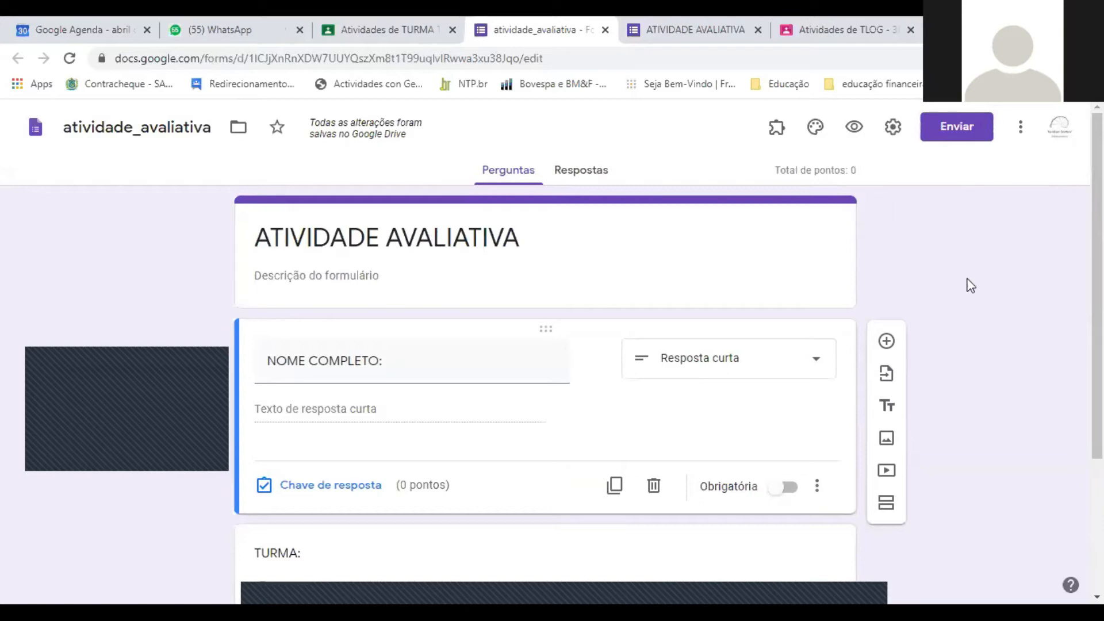
scroll(1028, 414, "down", 3)
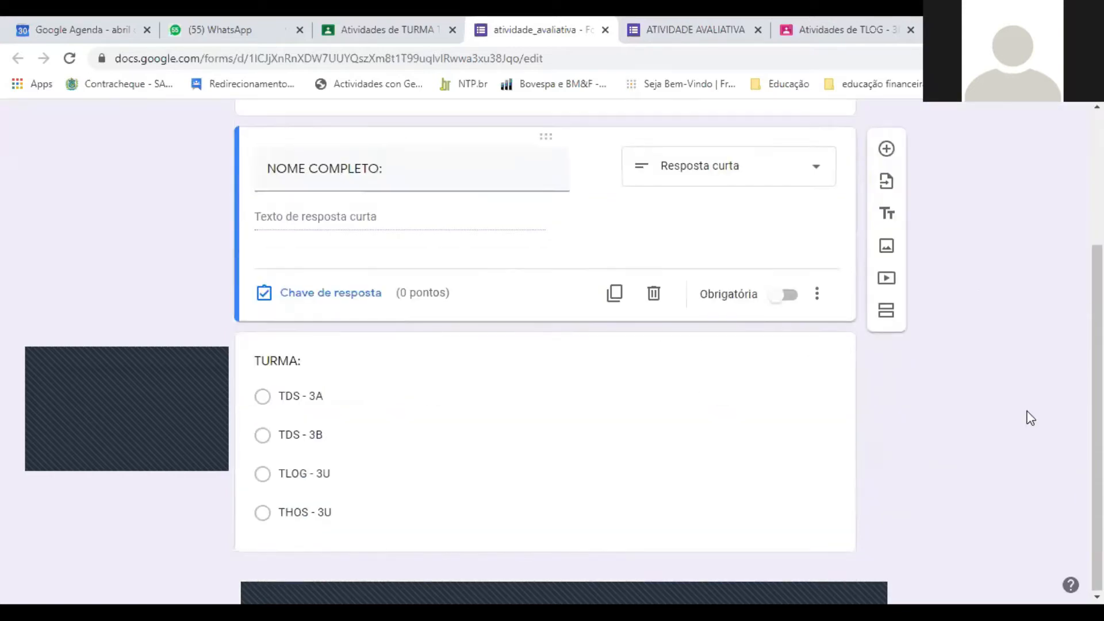
left_click(711, 26)
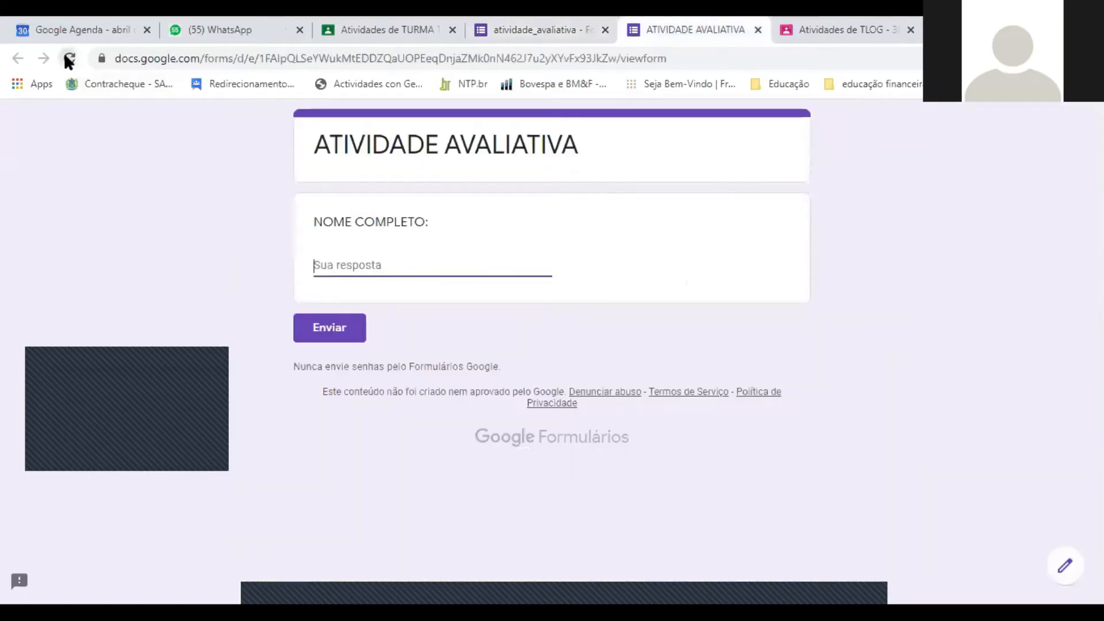
left_click(69, 58)
left_click(605, 148)
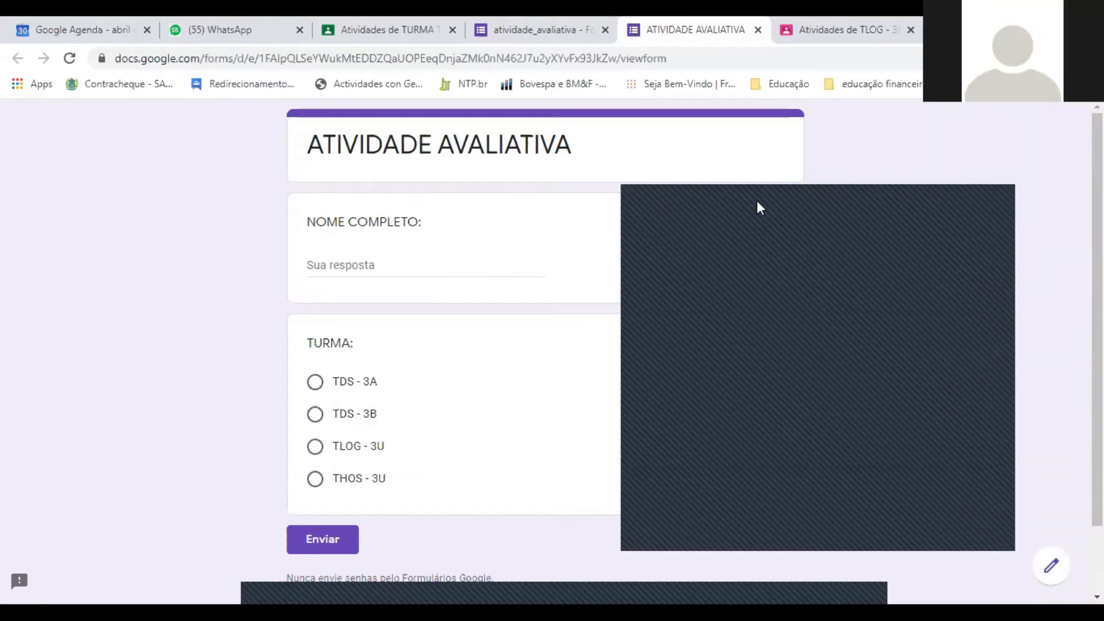
Step: Return to the form editor and delete the TURMA: question
left_click(541, 30)
scroll(586, 429, "up", 3)
scroll(585, 429, "down", 3)
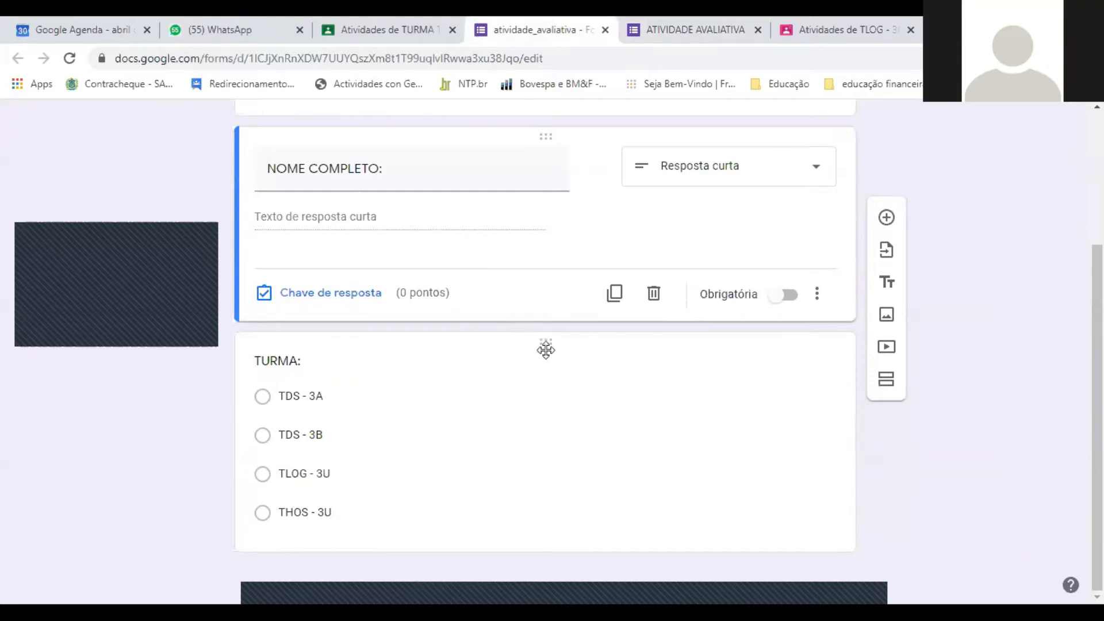
left_click(652, 368)
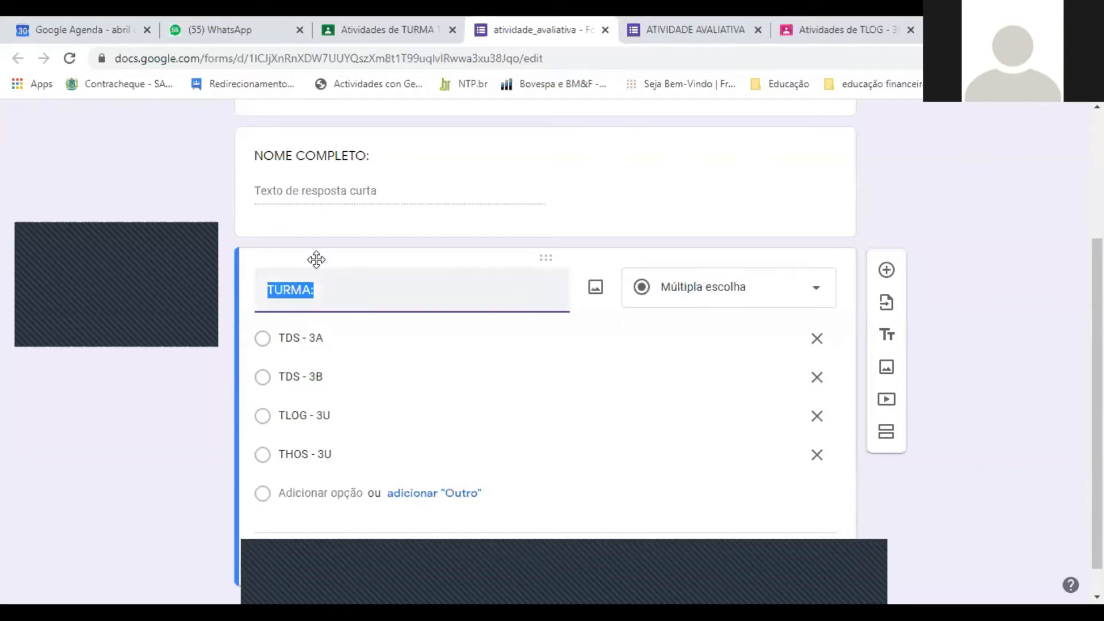
scroll(592, 345, "down", 1)
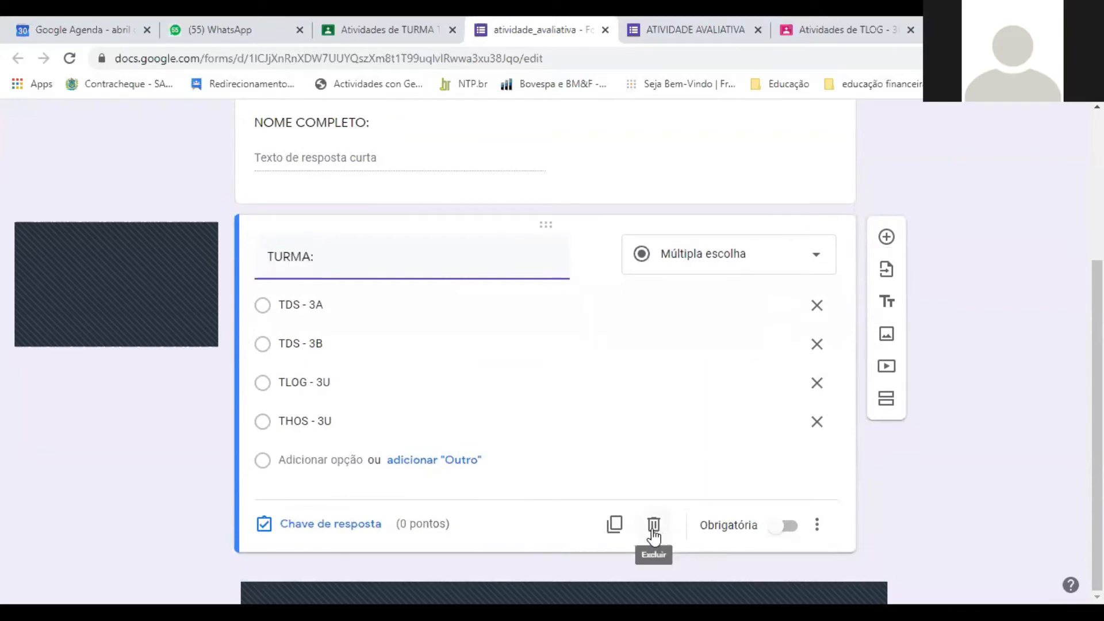
left_click(654, 524)
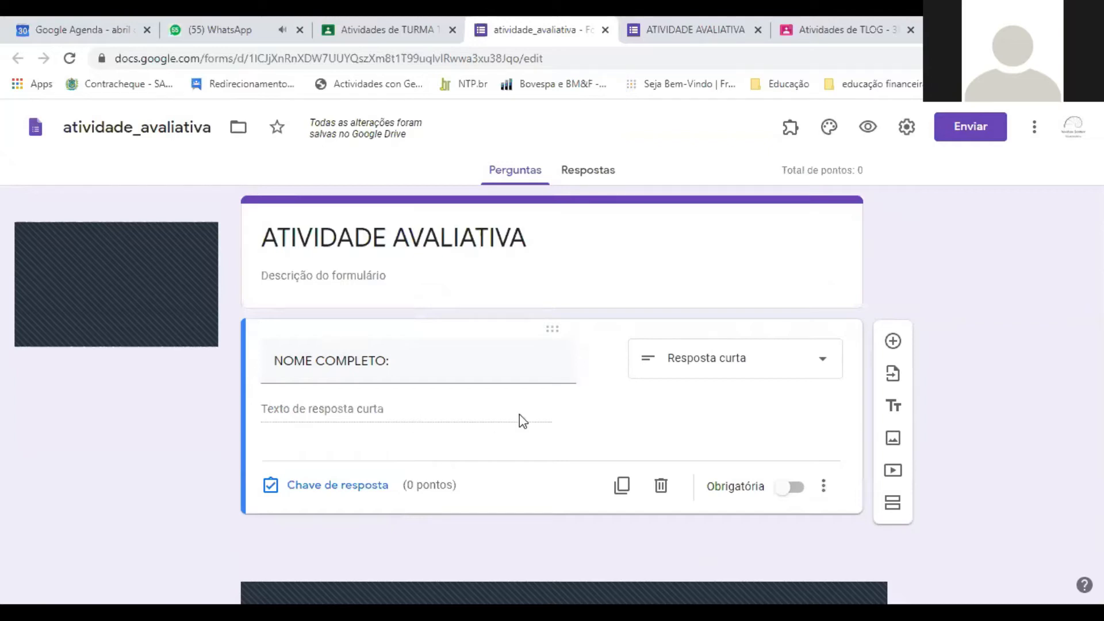
mouse_move(589, 345)
left_click(603, 361)
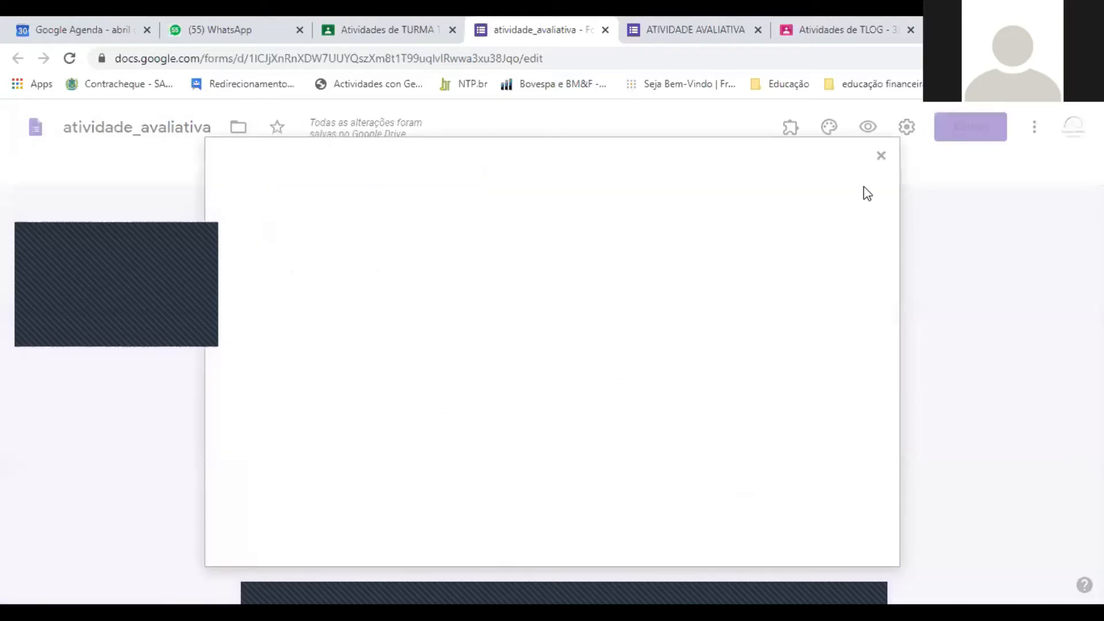
left_click(882, 157)
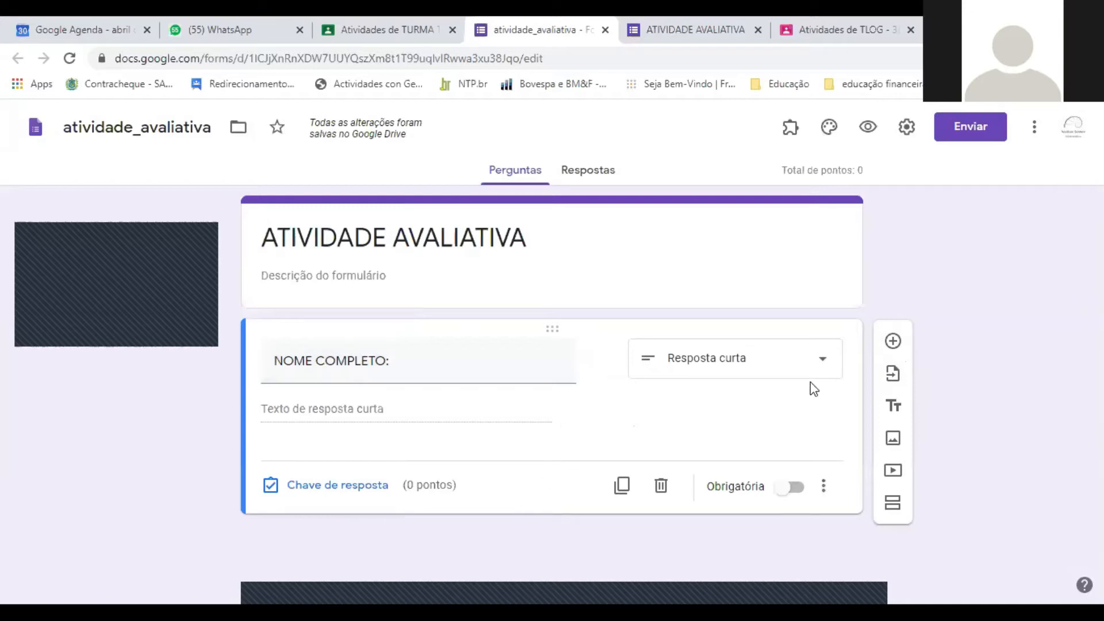
Step: Import only the TURMA: multiple-choice question from the existing form JUÍZO FINAL #1 - SIMULADO SAEPE
left_click(894, 375)
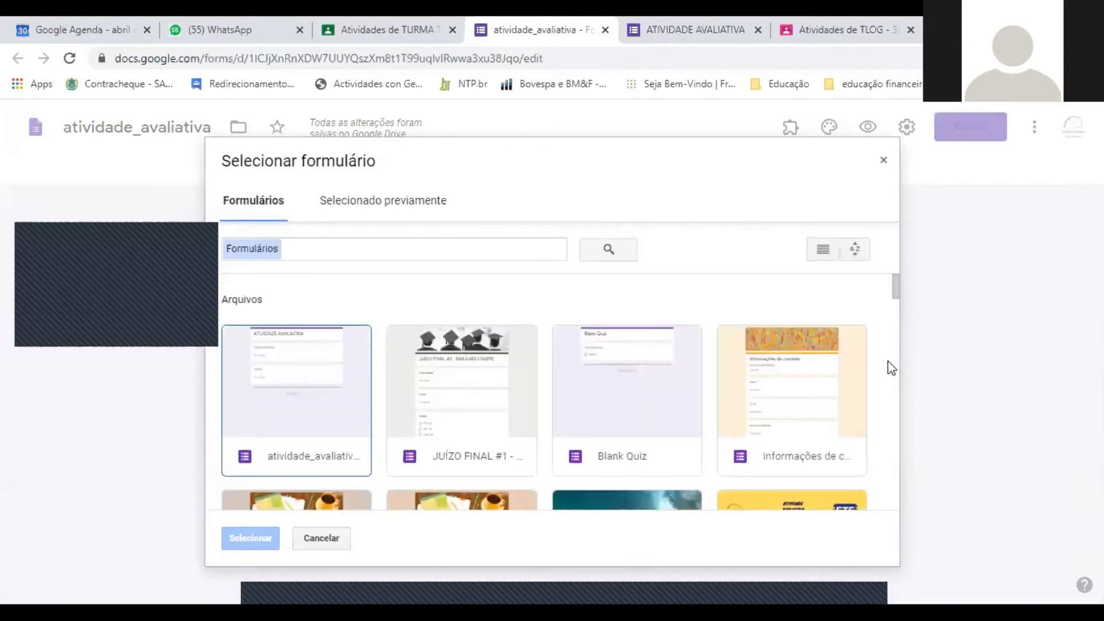
left_click(470, 402)
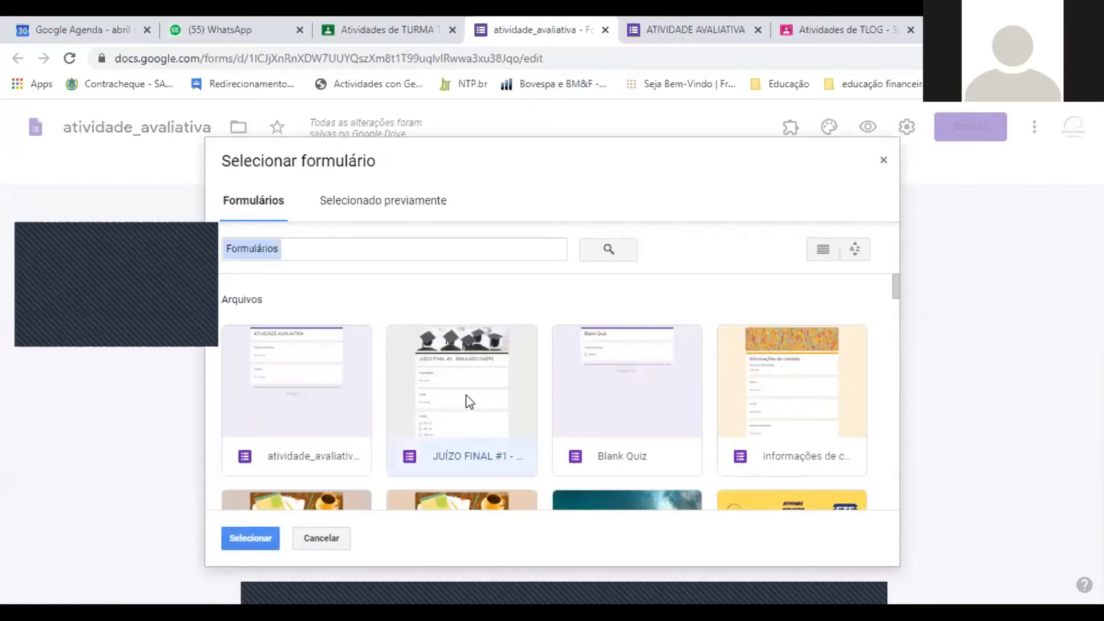
left_click(252, 540)
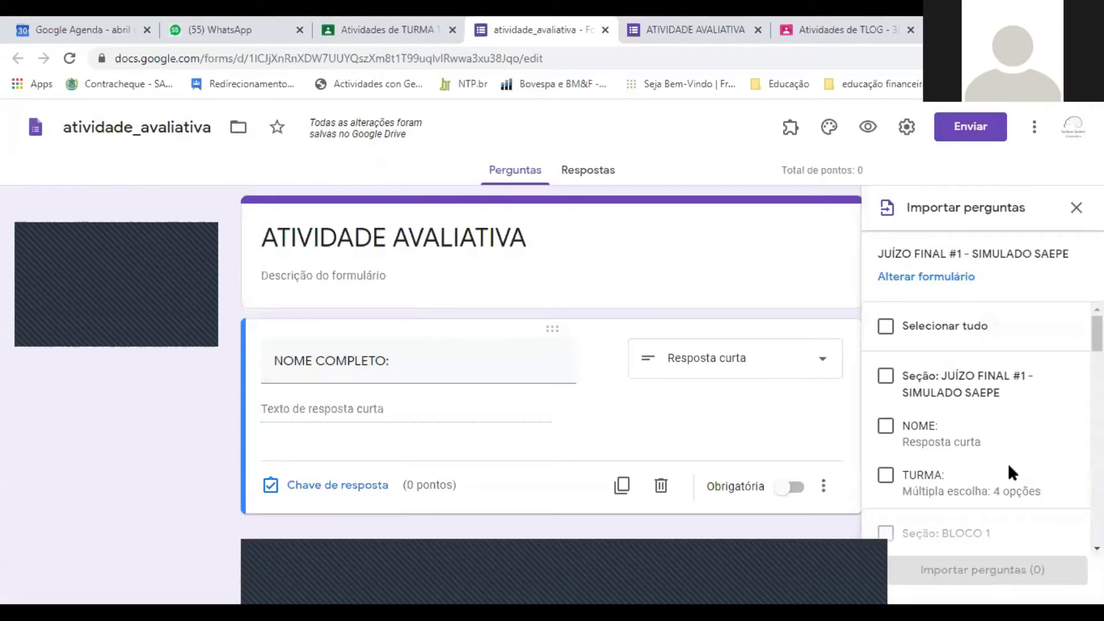
scroll(1008, 463, "down", 5)
scroll(1008, 463, "down", 5)
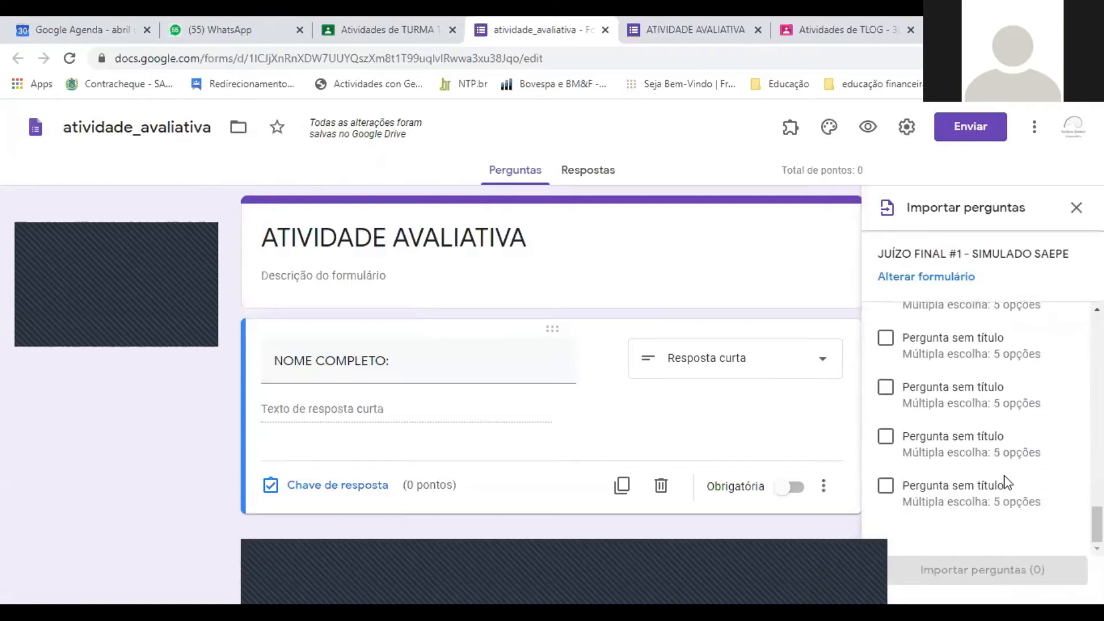
scroll(1005, 491, "up", 1)
scroll(1005, 490, "up", 10)
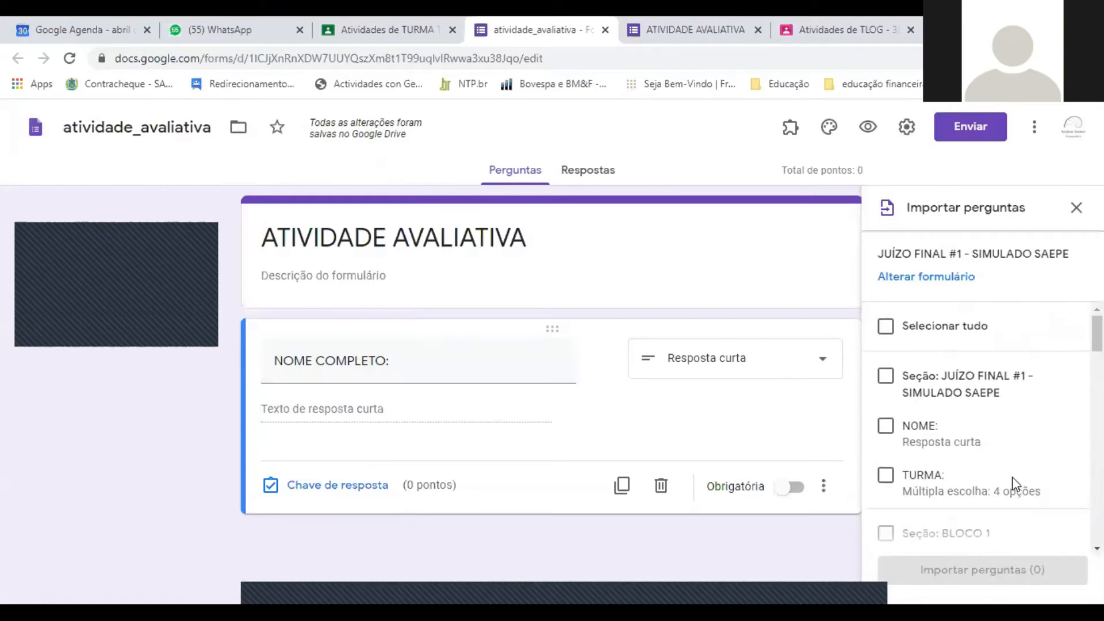
left_click(885, 476)
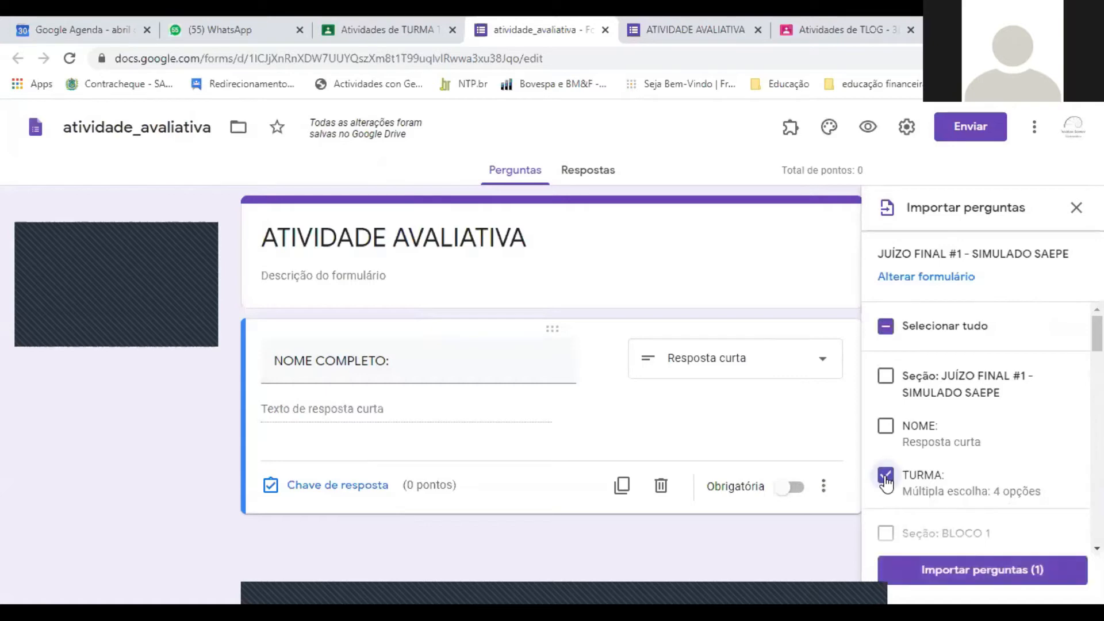
left_click(974, 569)
Step: Check the imported TURMA: question's title and answer options in the form editor
scroll(459, 500, "down", 5)
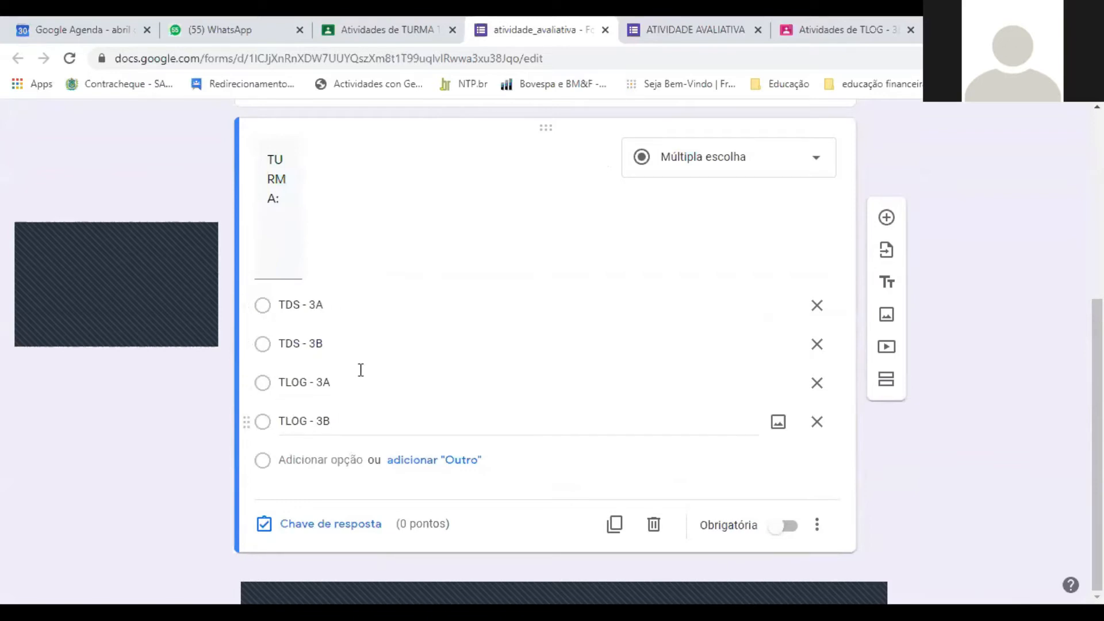
scroll(313, 346, "up", 3)
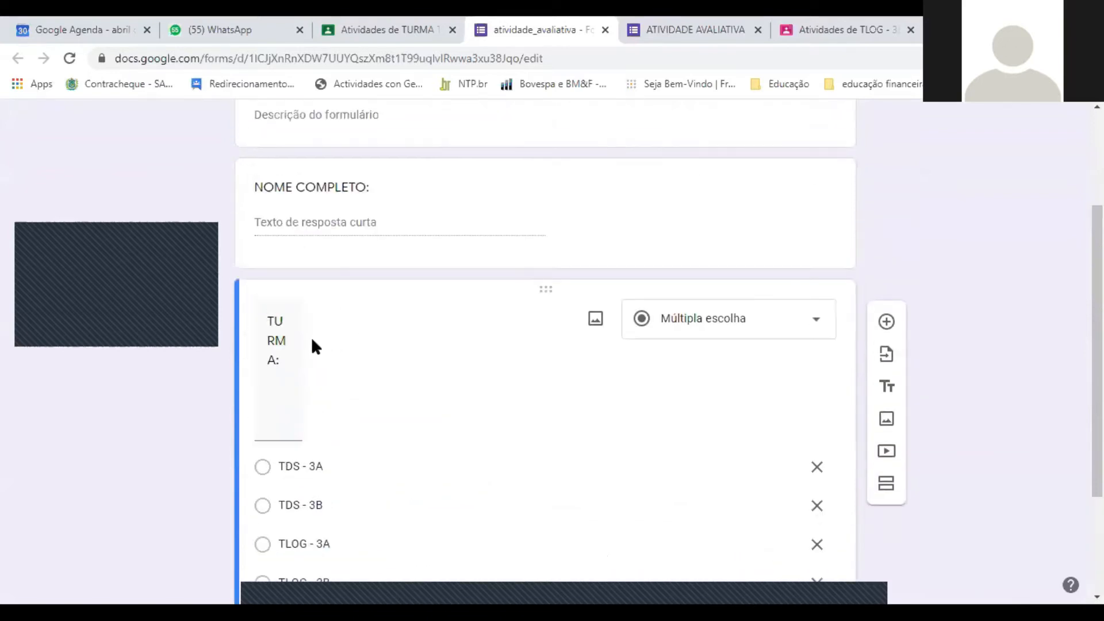
left_click(288, 327)
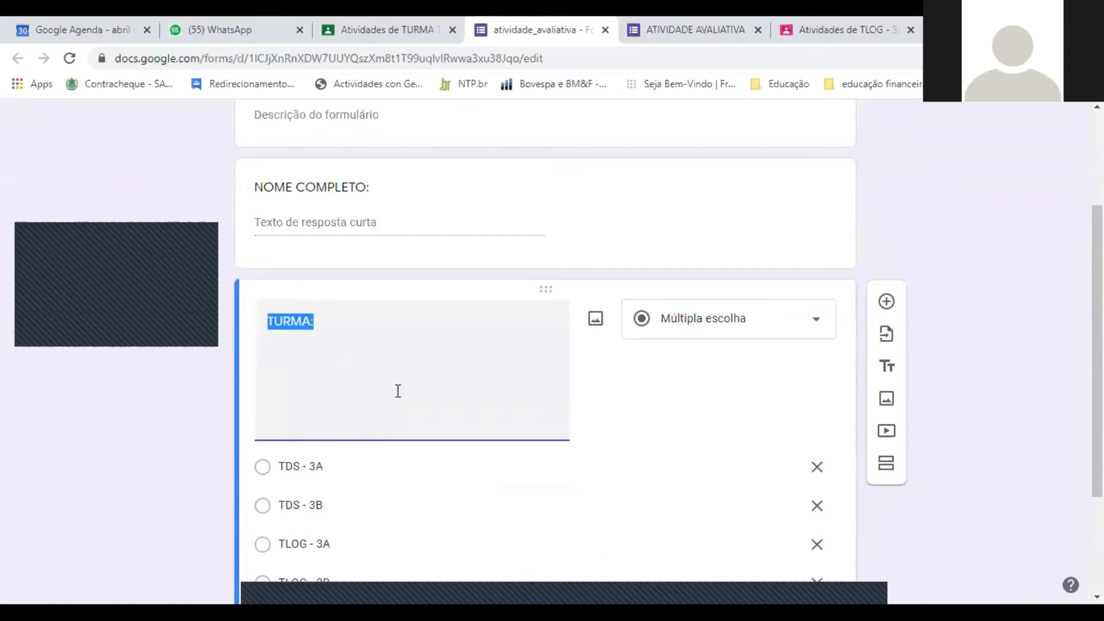
left_click(350, 326)
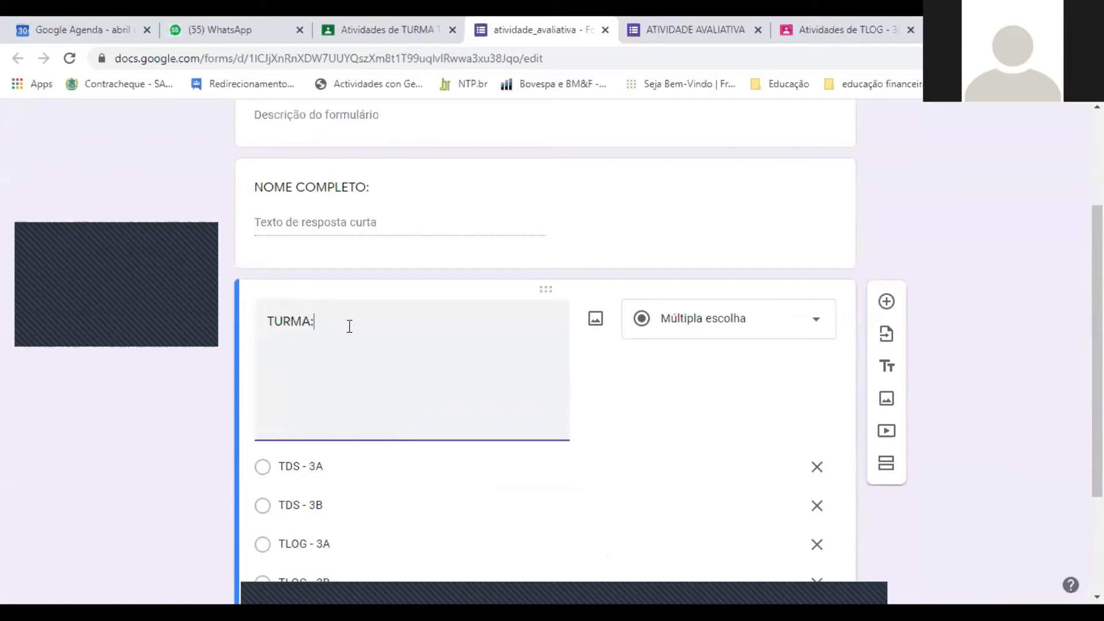
left_click(164, 434)
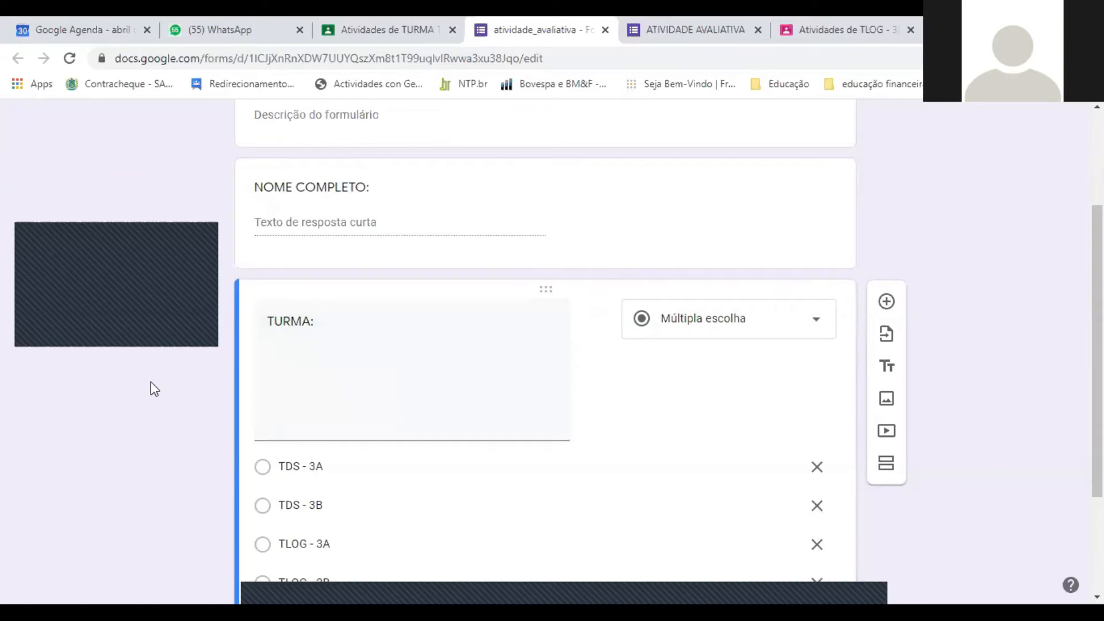
scroll(968, 276, "up", 3)
Step: Reload the respondent preview and compare the imported TURMA: question with its version in the editor
left_click(673, 23)
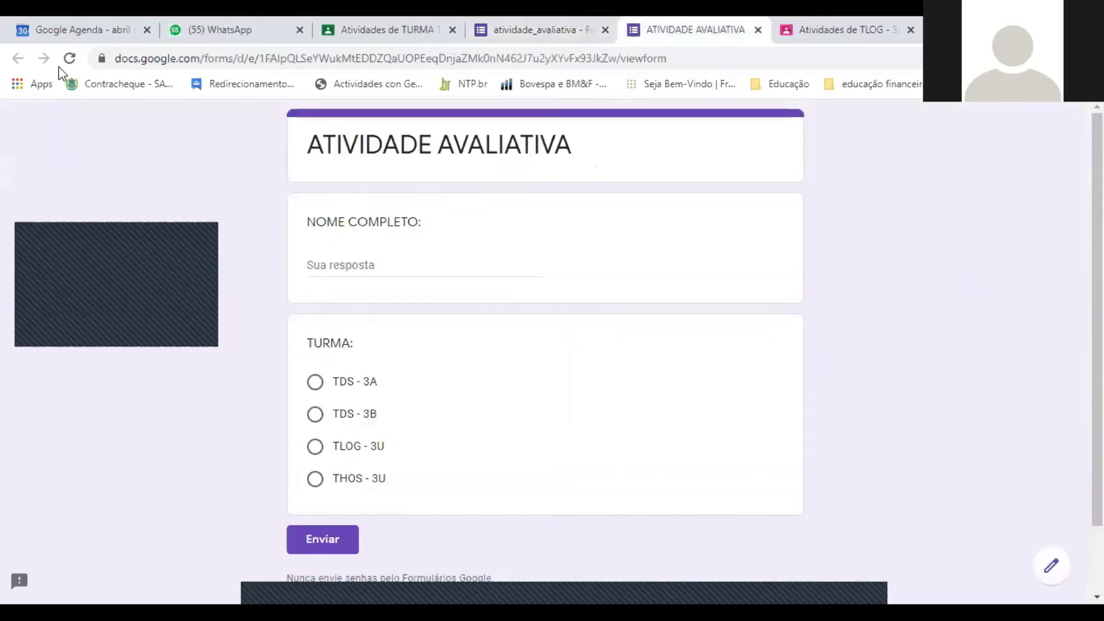
left_click(66, 57)
left_click(67, 57)
left_click(510, 26)
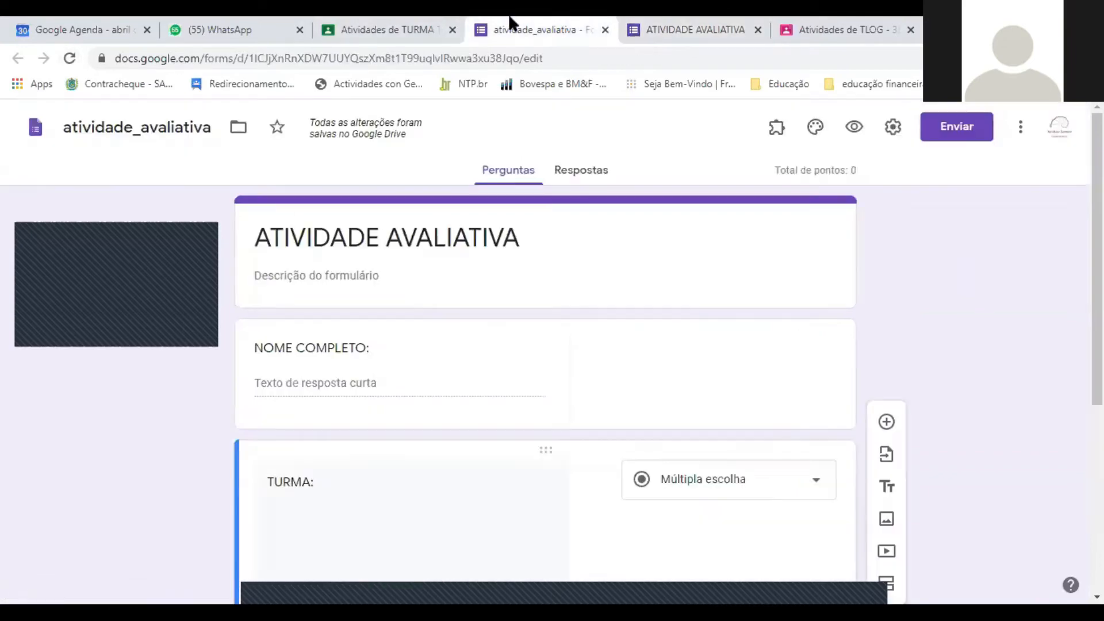
scroll(492, 345, "down", 5)
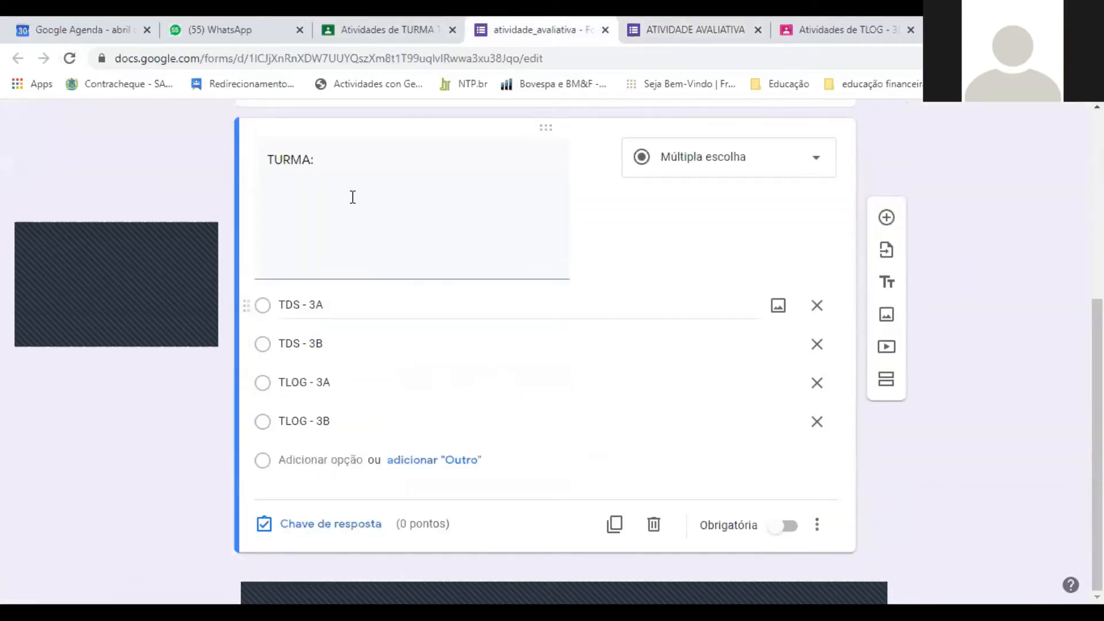
left_click(683, 25)
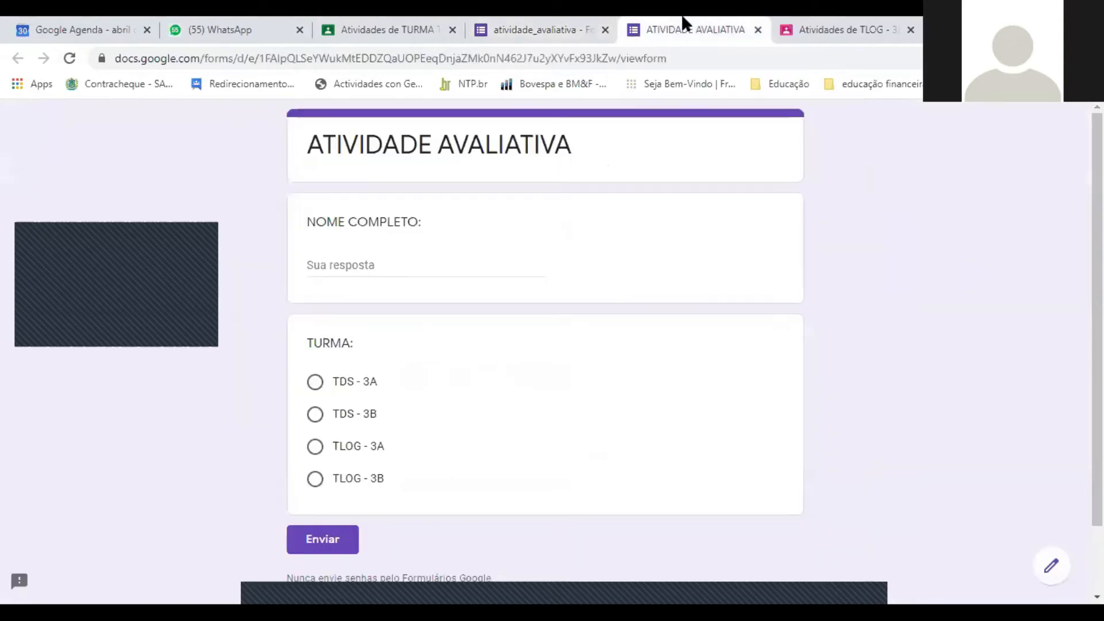
Step: Return from the respondent preview to the form editor and make the NOME COMPLETO: question required
left_click(67, 58)
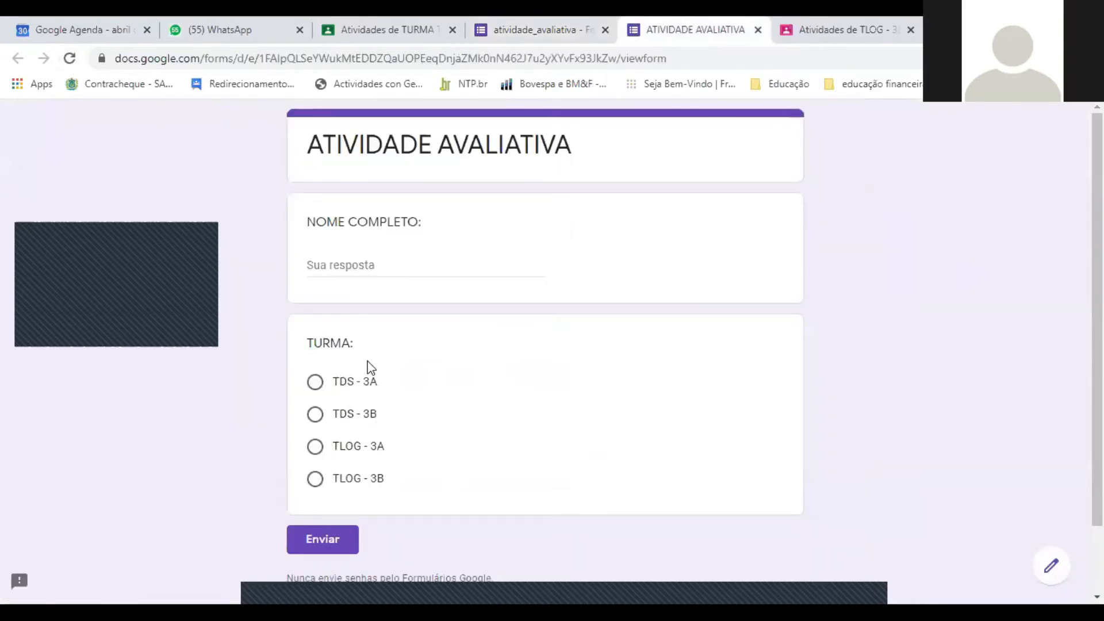
left_click(567, 30)
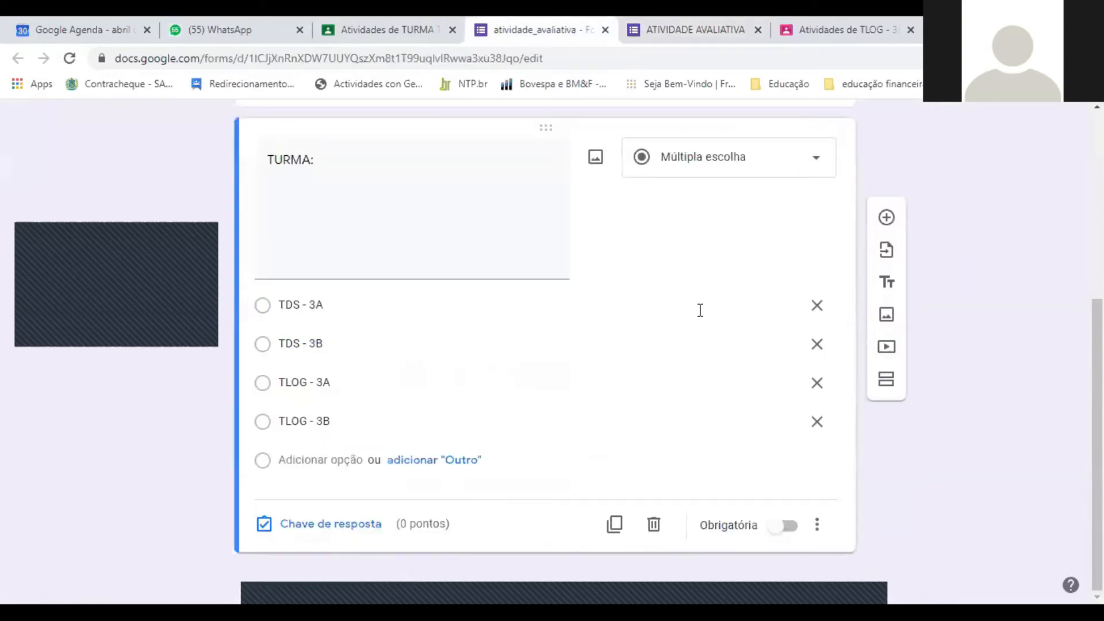
scroll(707, 305, "up", 5)
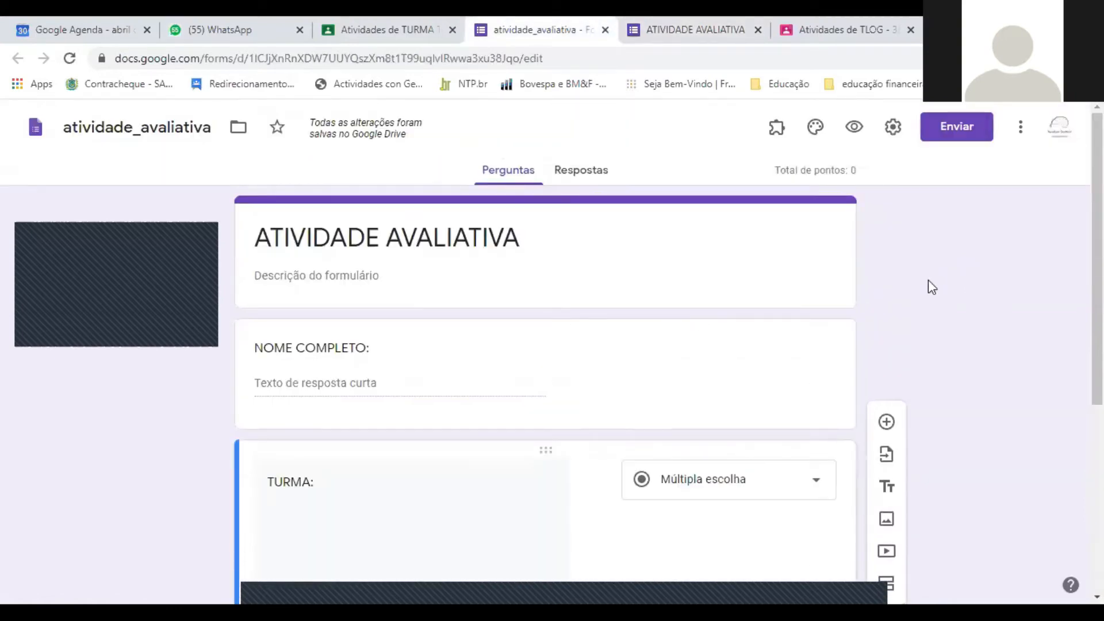
scroll(928, 283, "down", 5)
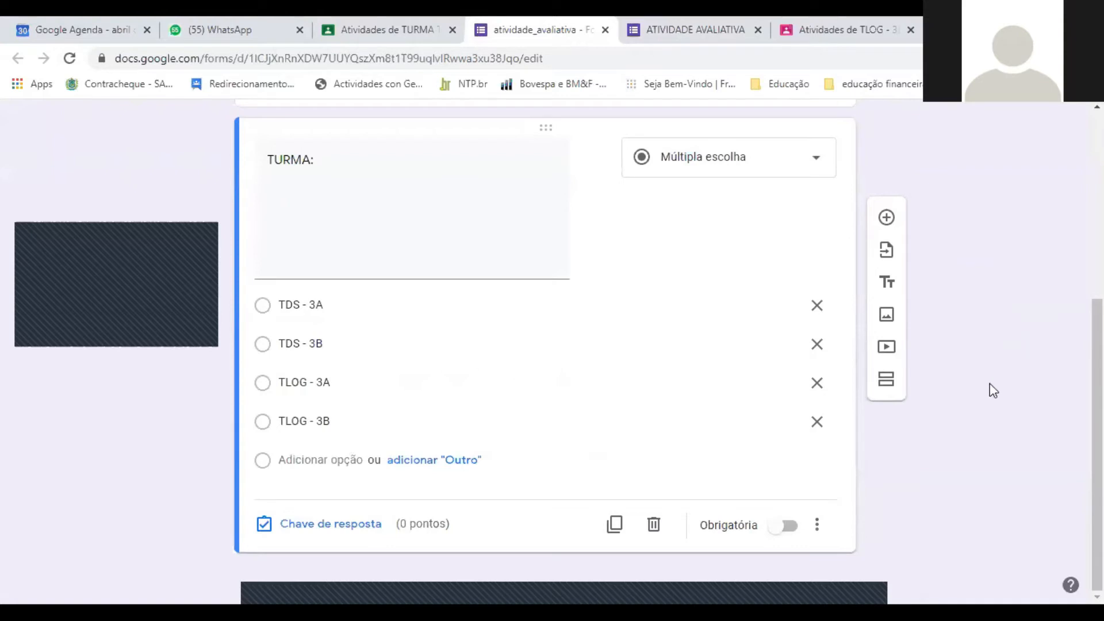
scroll(992, 391, "up", 3)
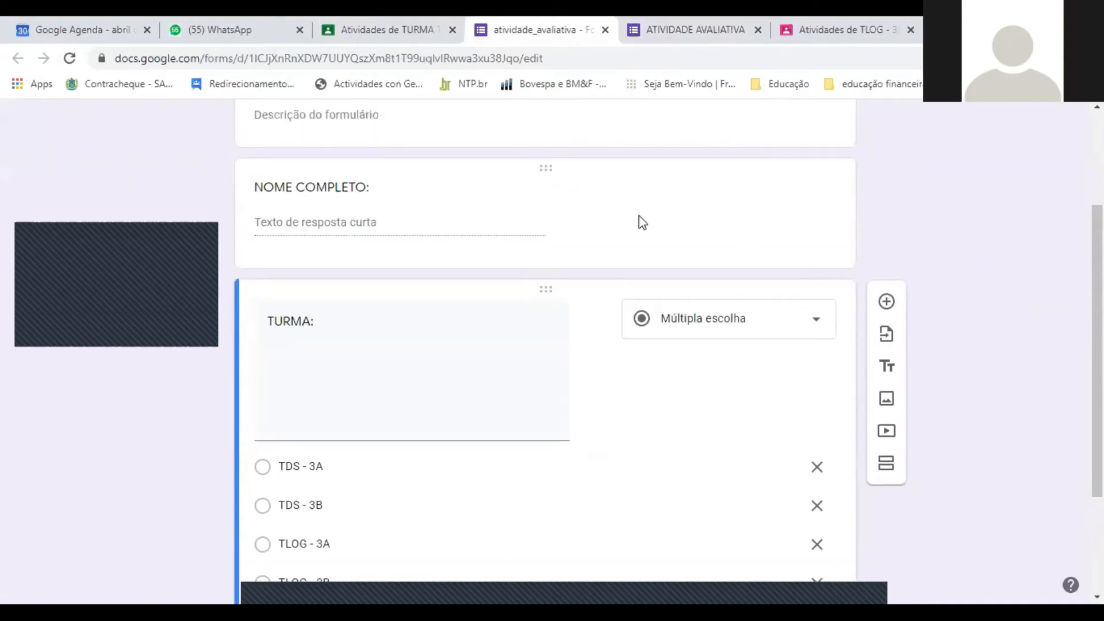
left_click(653, 262)
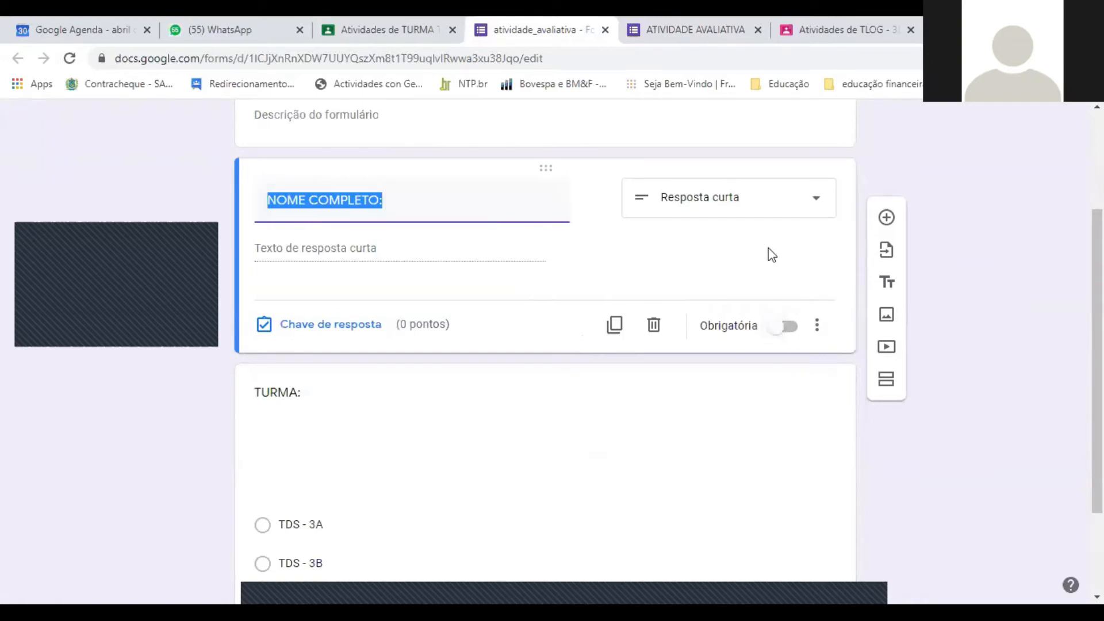
left_click(1005, 191)
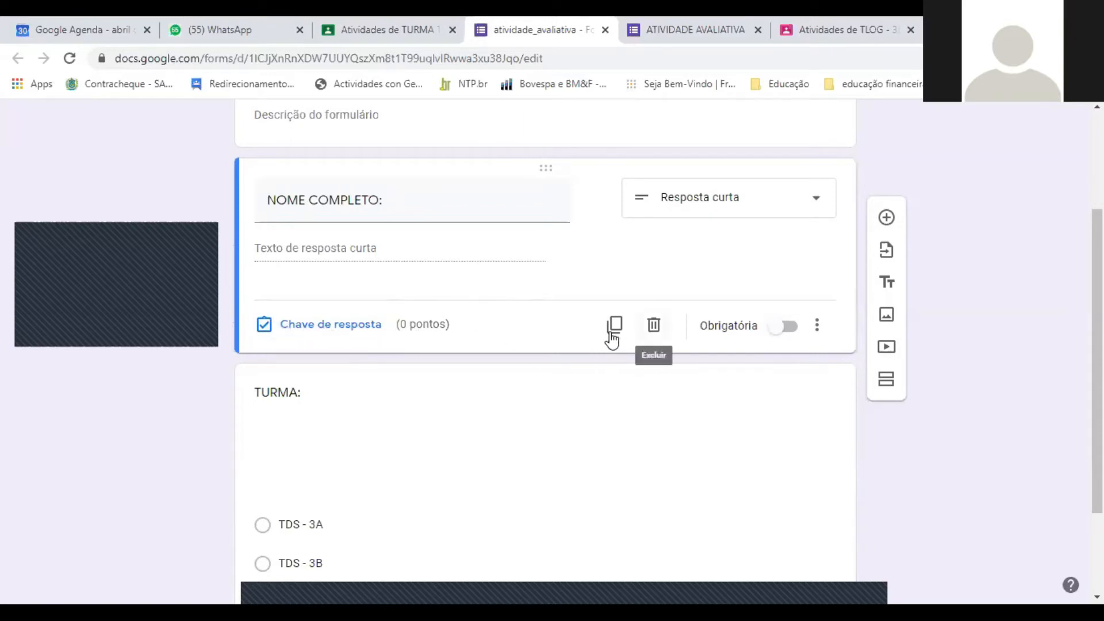
left_click(791, 332)
Step: Make the TURMA: multiple-choice question required
scroll(886, 490, "down", 2)
left_click(662, 485)
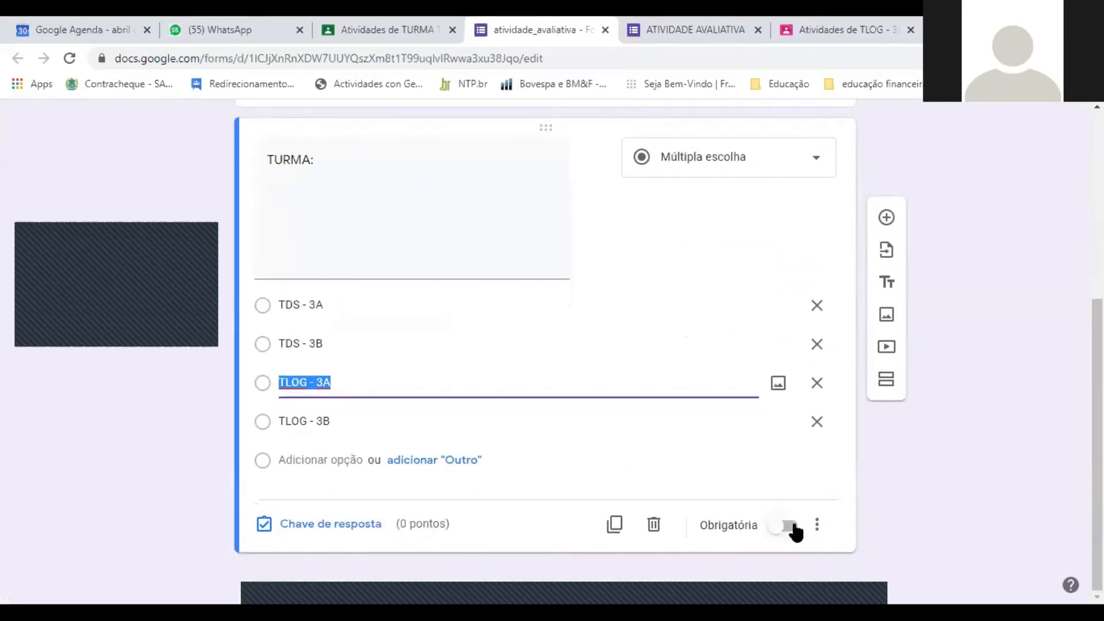
left_click(790, 528)
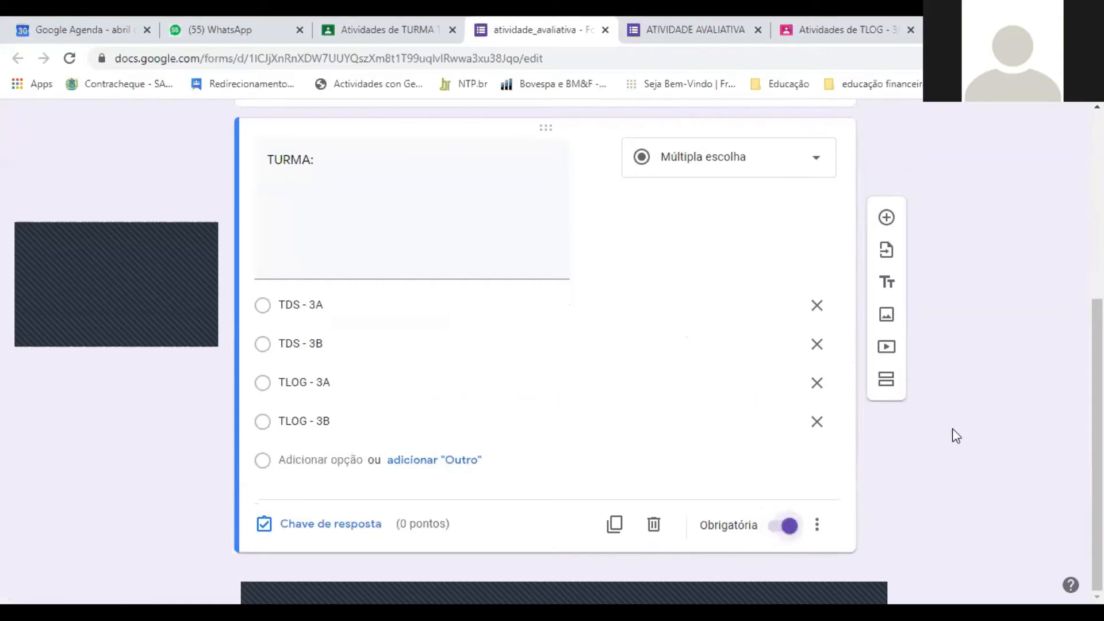
Step: Check the required setting of the NOME COMPLETO: and TURMA: questions in the form editor
scroll(952, 431, "up", 5)
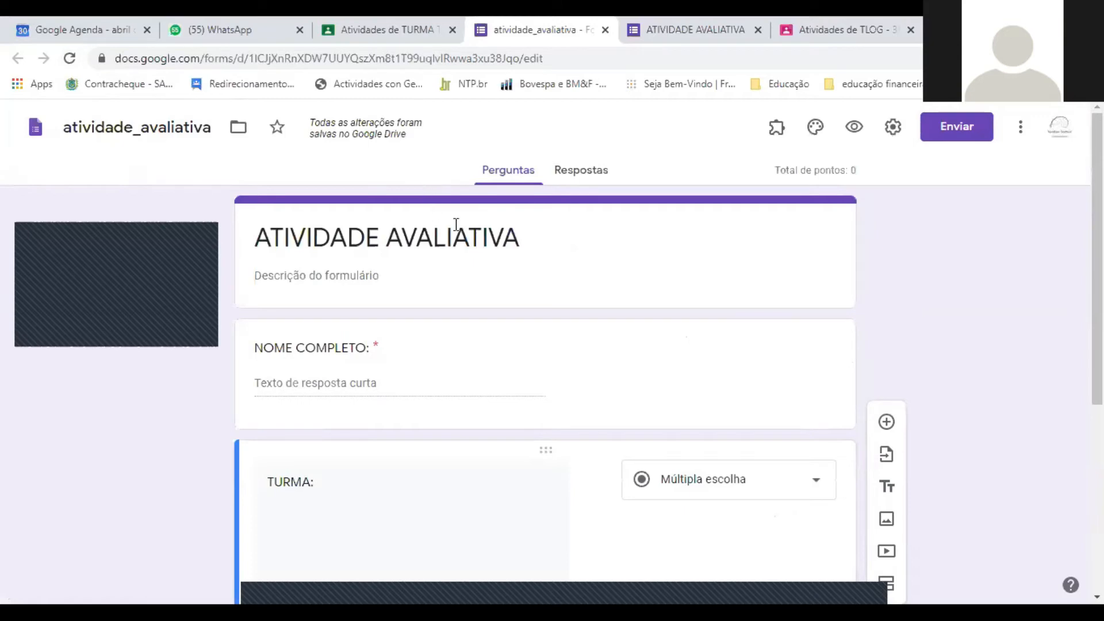
scroll(575, 282, "down", 3)
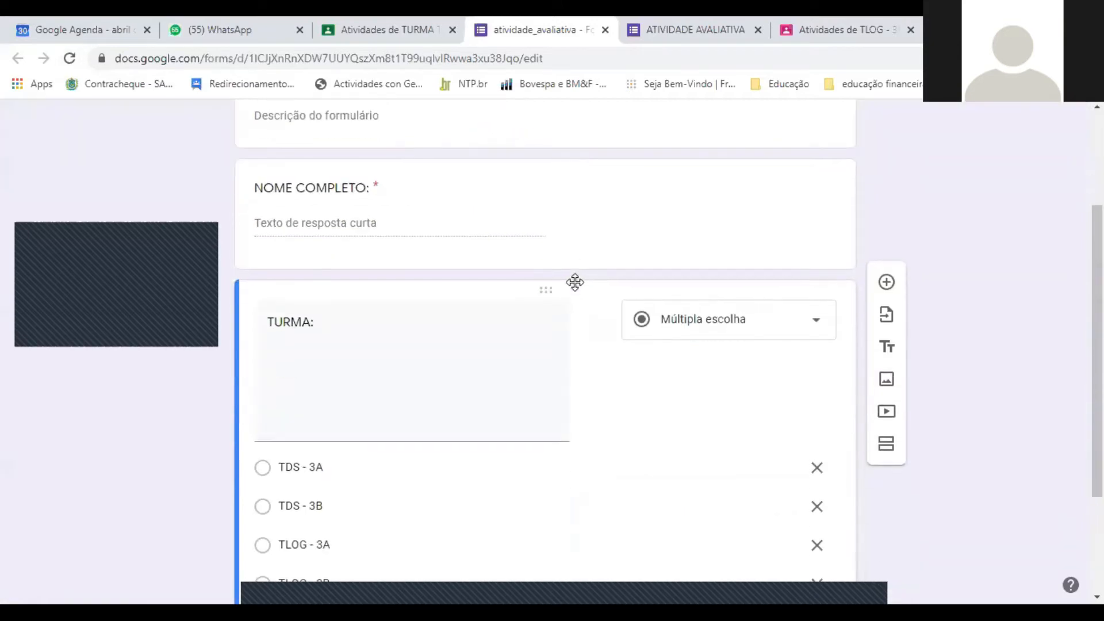
scroll(572, 281, "up", 2)
left_click(409, 277)
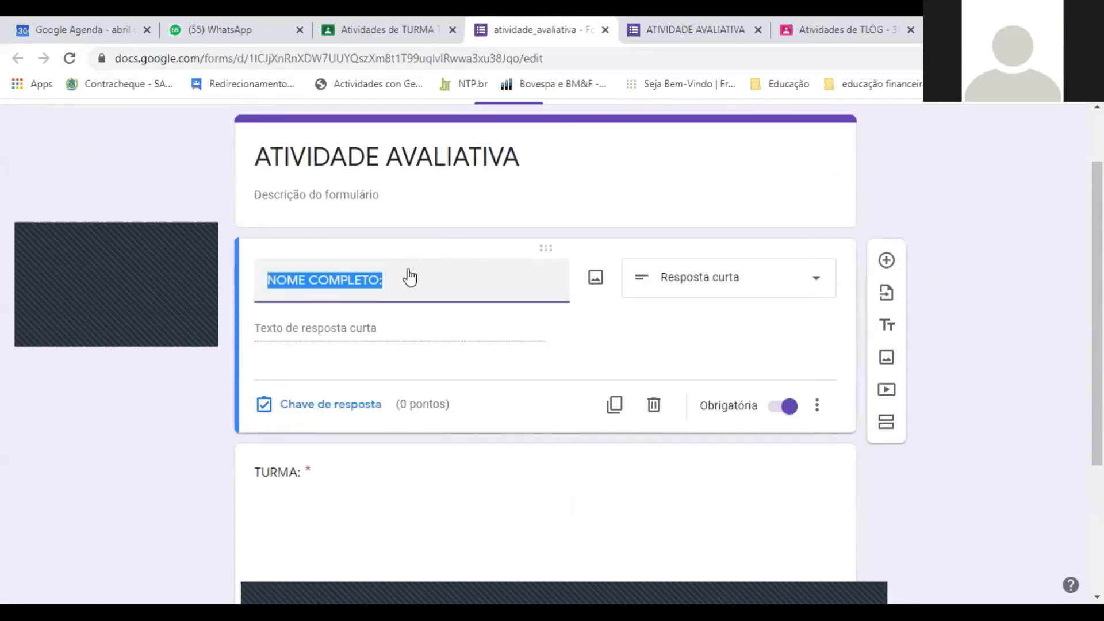
left_click(923, 304)
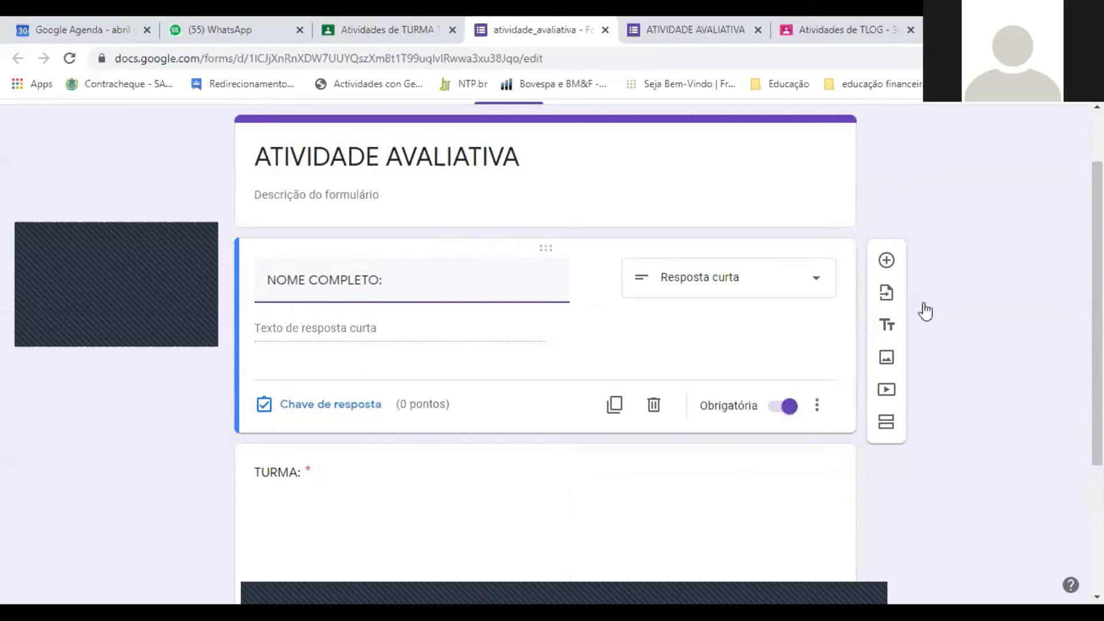
left_click(739, 514)
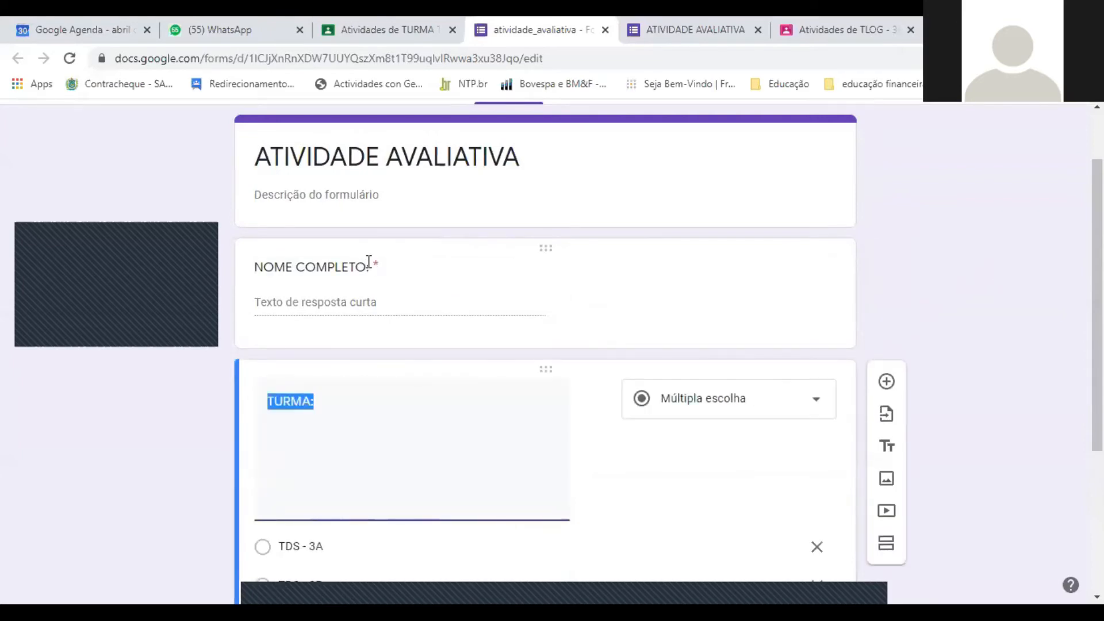
Step: Reload the respondent preview and examine how the required questions are marked under the form title
left_click(677, 24)
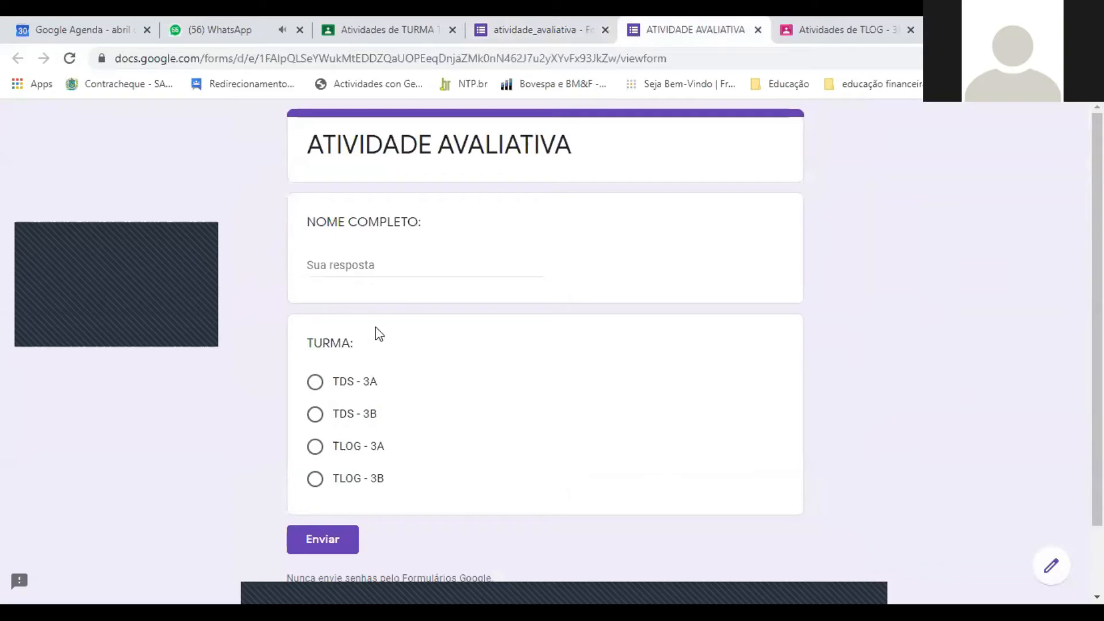
left_click(69, 58)
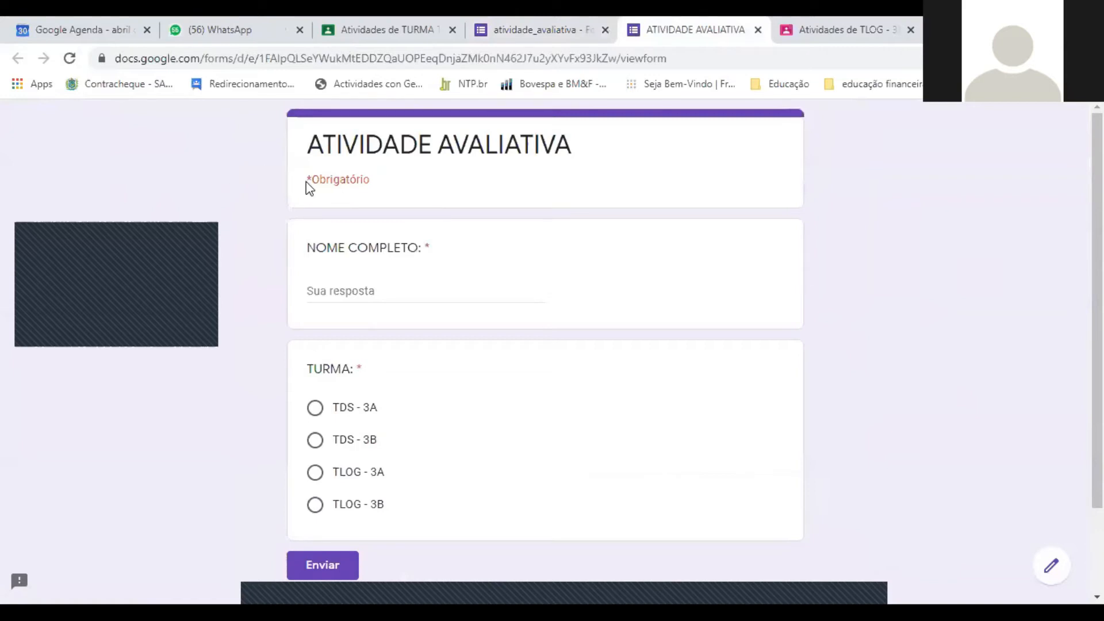
left_click_drag(362, 180, 307, 180)
left_click(374, 172)
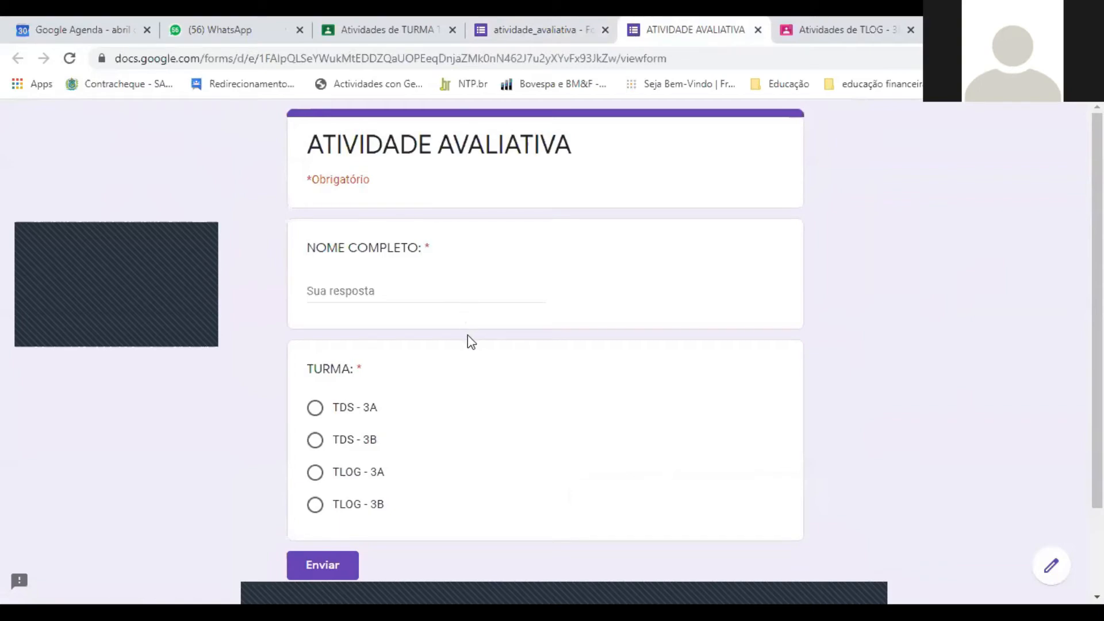
Step: Try to submit the blank form in the respondent preview to test the required questions
scroll(472, 342, "down", 2)
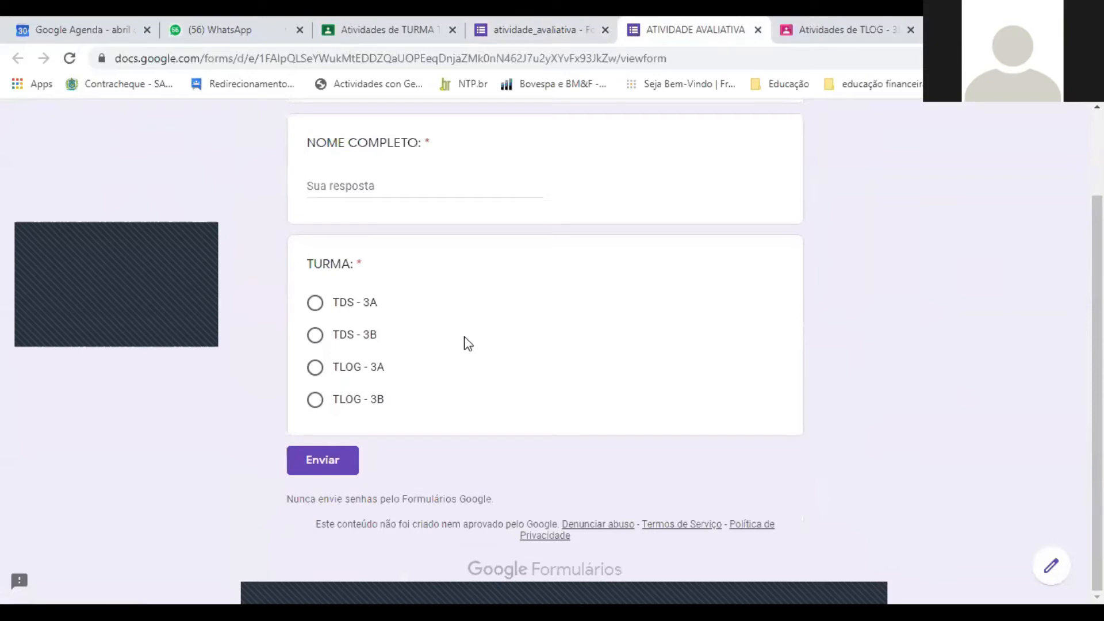
scroll(463, 359, "up", 1)
scroll(443, 414, "down", 1)
left_click(309, 467)
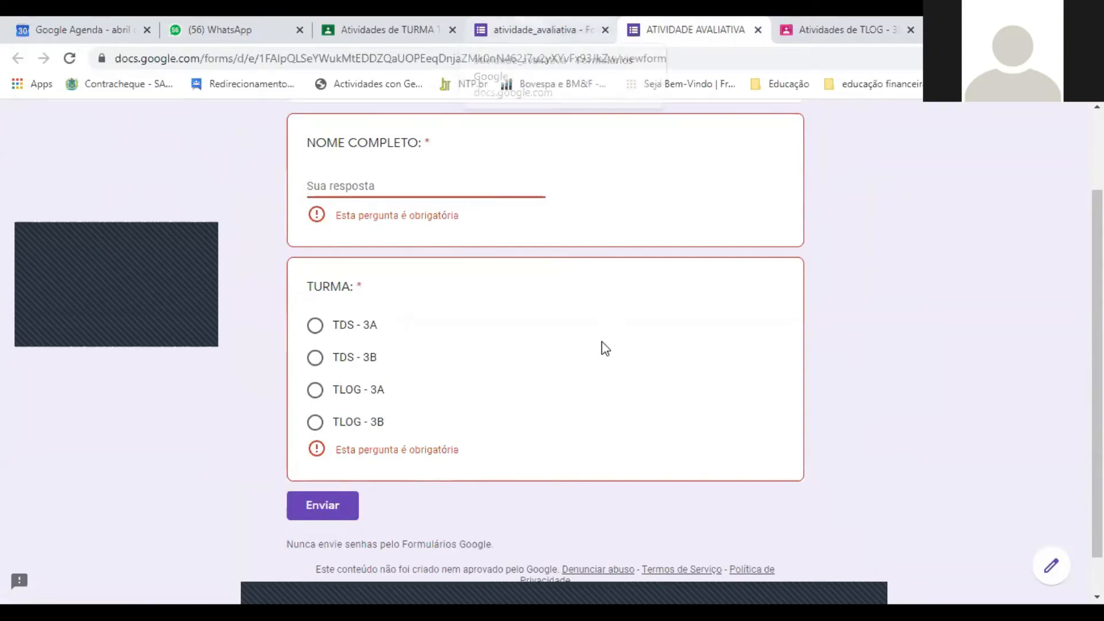
scroll(602, 350, "up", 2)
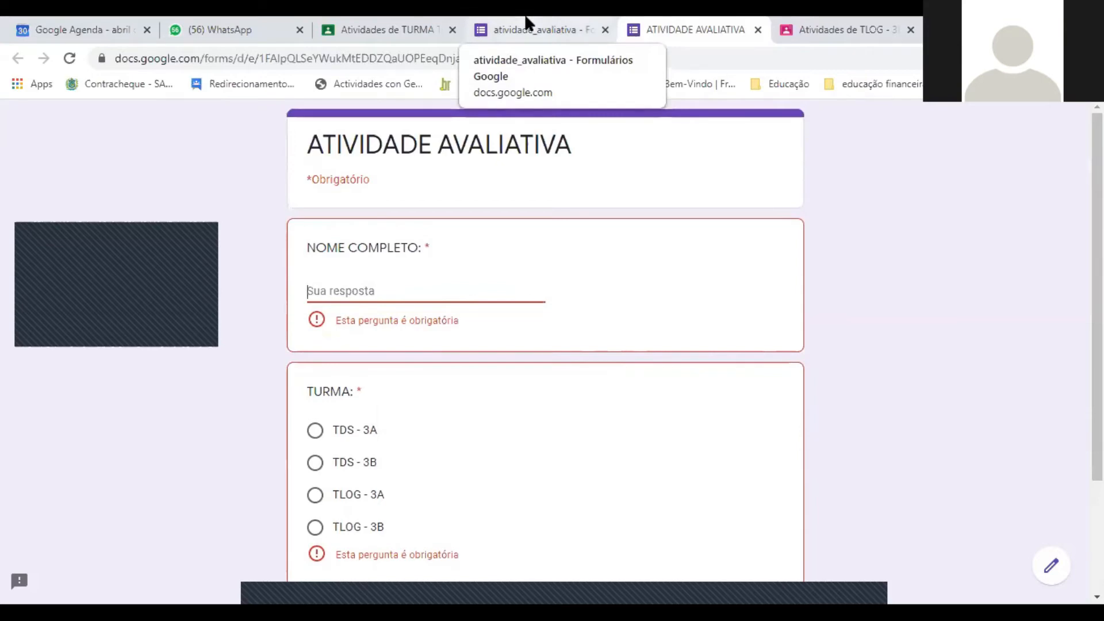
Step: Return to the form editor and add a new section after the TURMA: question
left_click(527, 23)
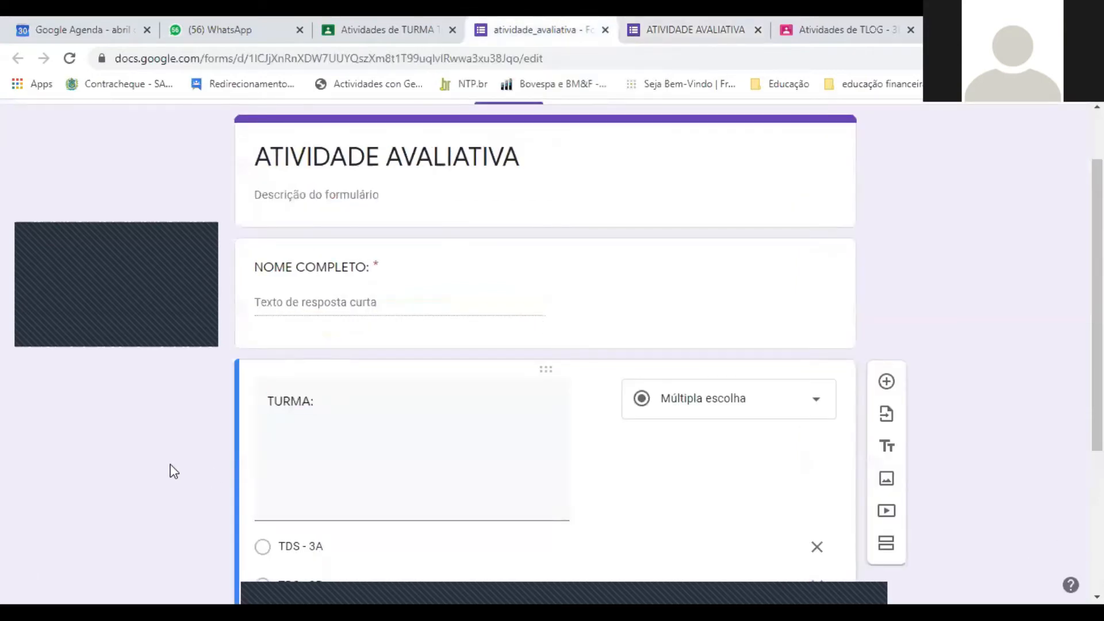
scroll(150, 446, "down", 4)
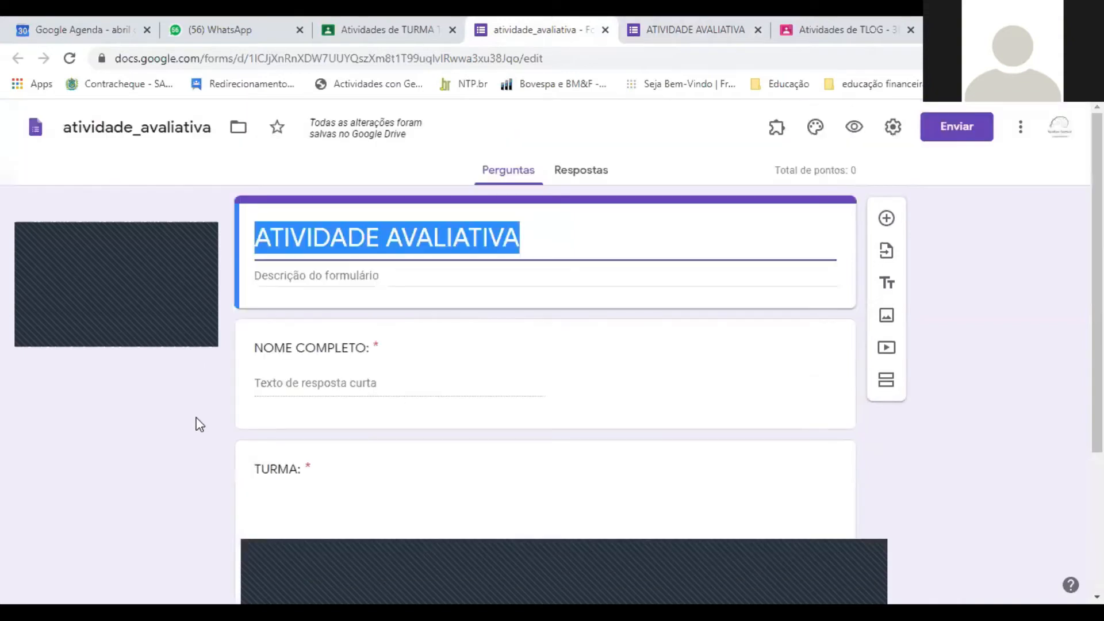
scroll(198, 417, "down", 3)
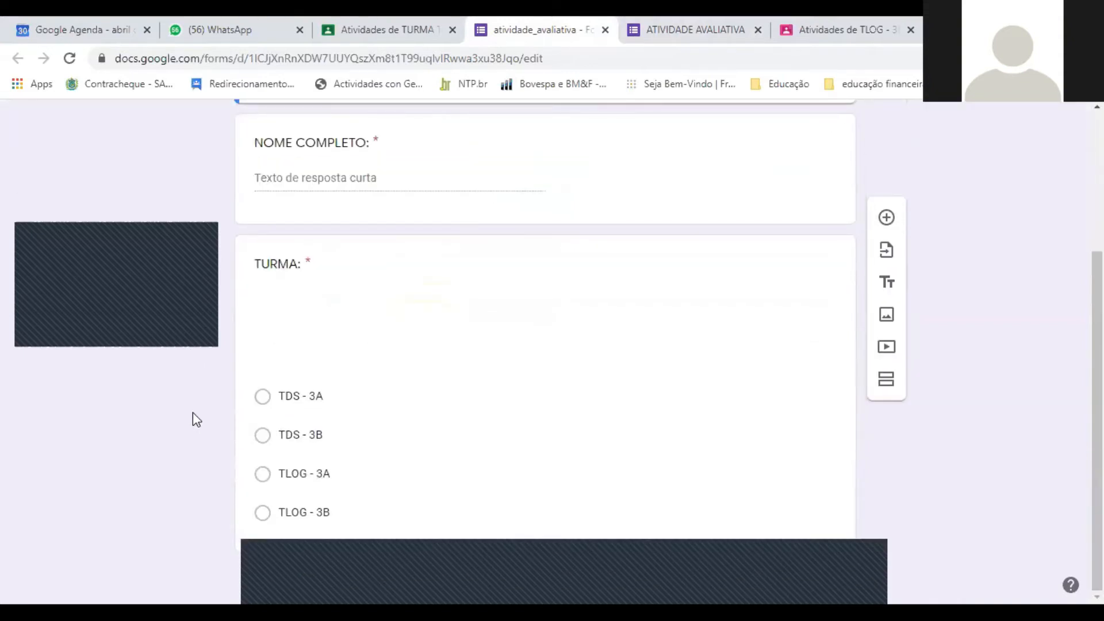
left_click(639, 498)
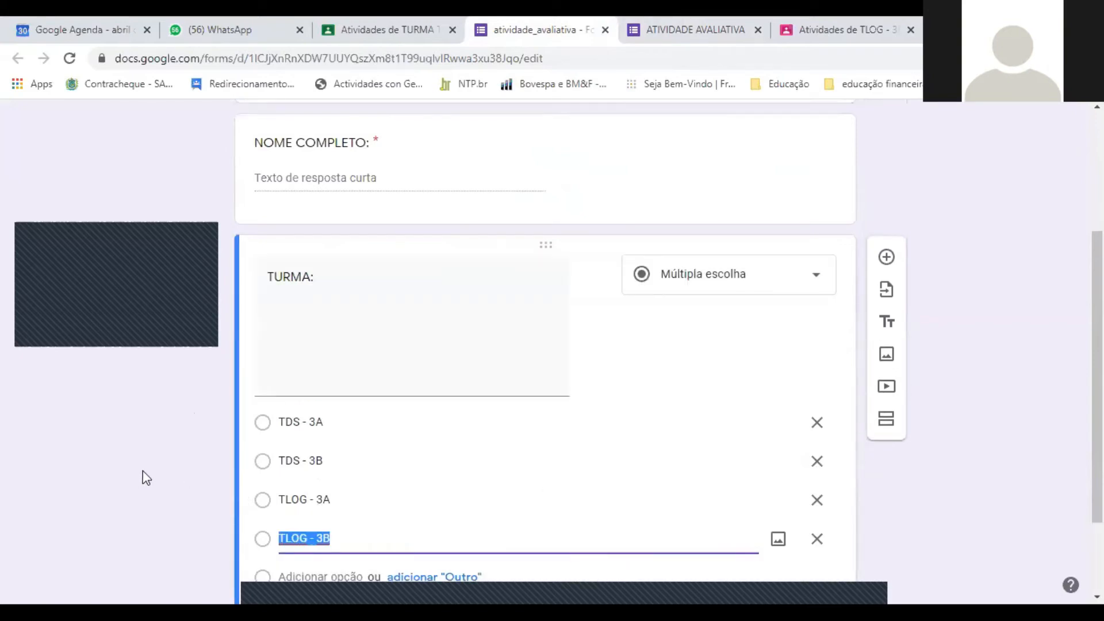
scroll(155, 468, "down", 2)
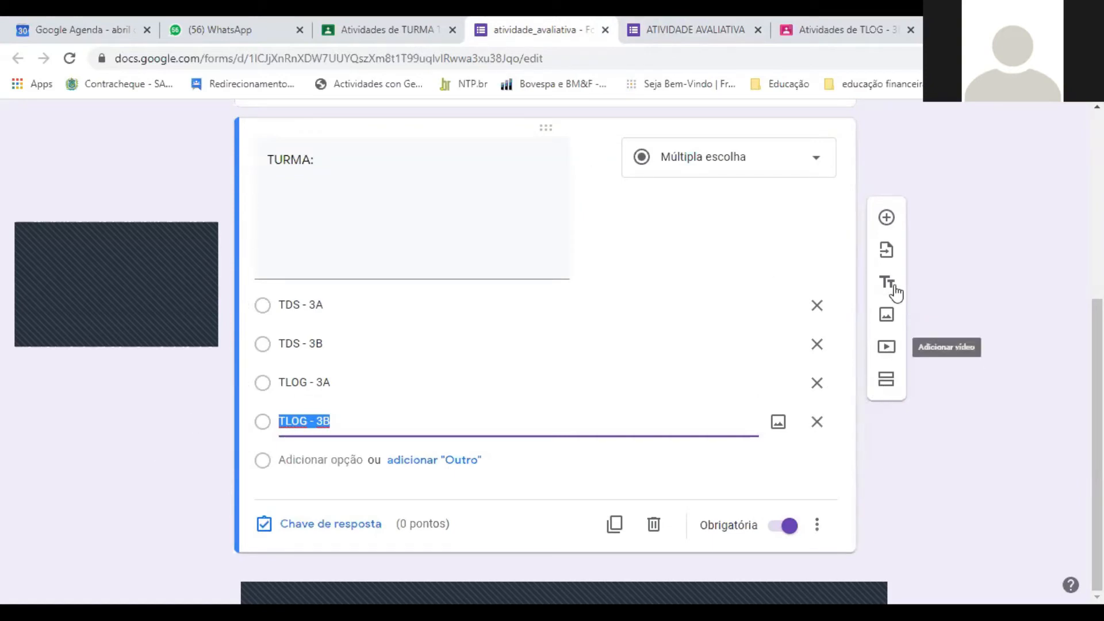
left_click(887, 382)
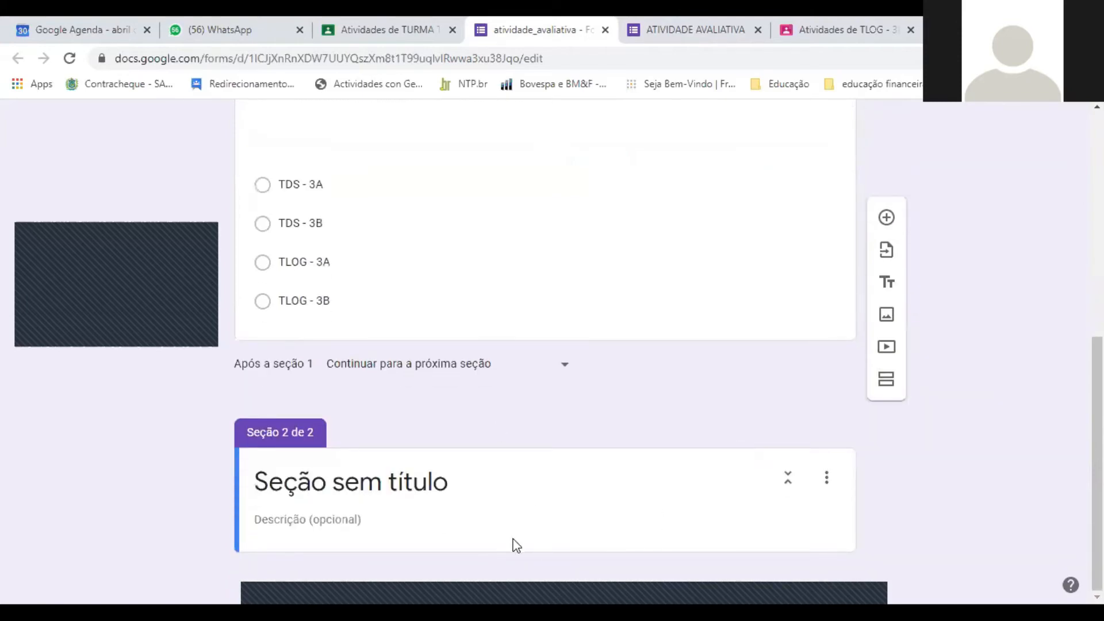
Step: Review both sections of the form and add a blank multiple-choice question to section 2
scroll(451, 526, "up", 10)
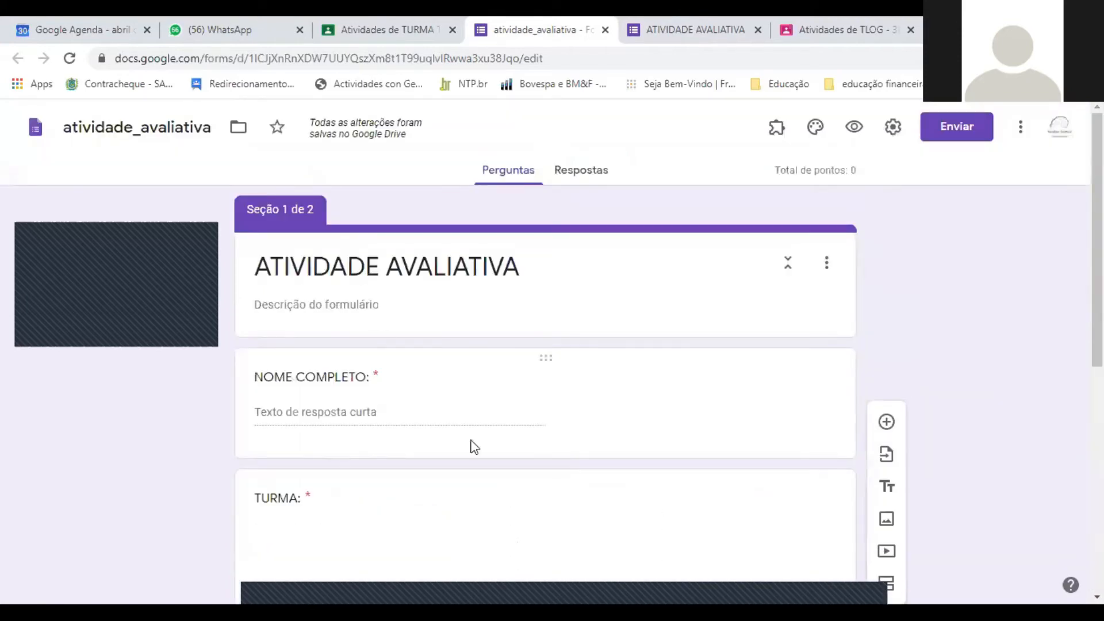
scroll(478, 414, "down", 10)
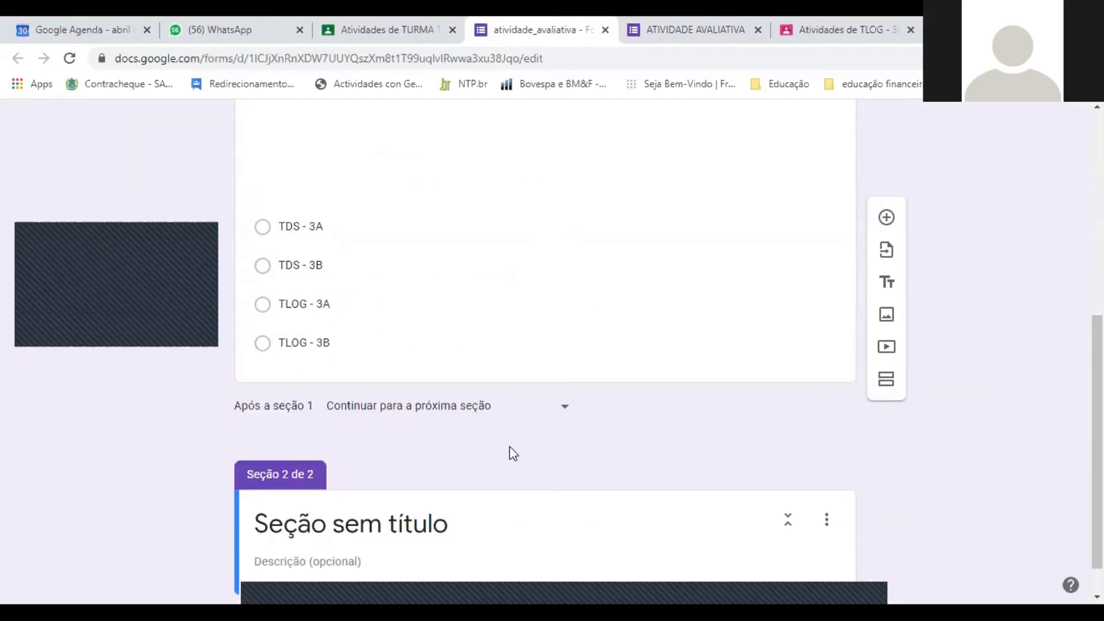
left_click(590, 520)
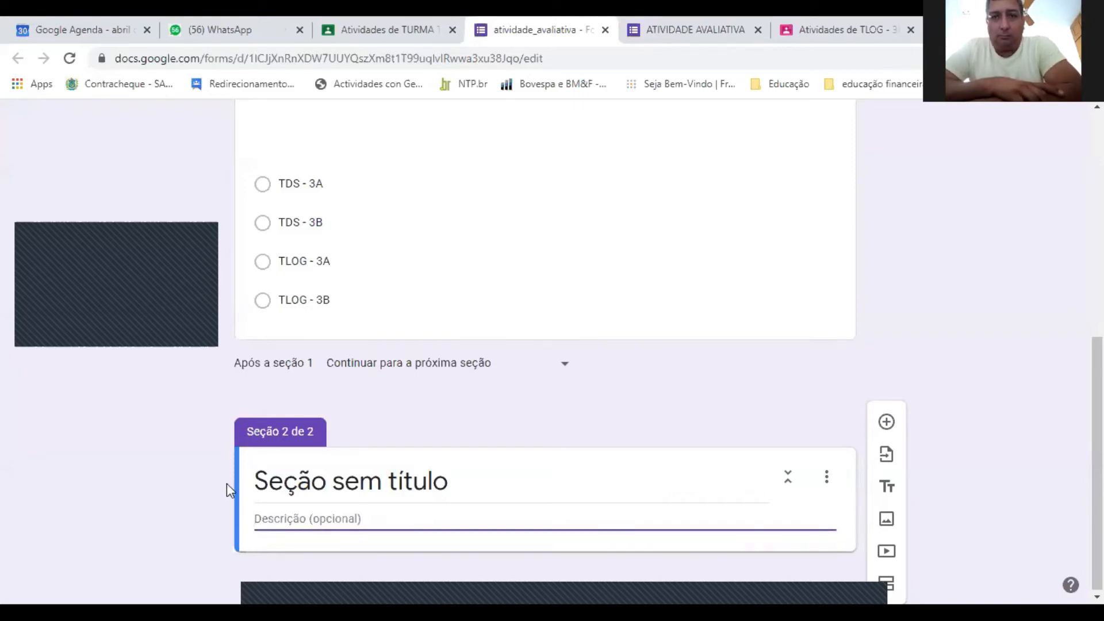
left_click(888, 424)
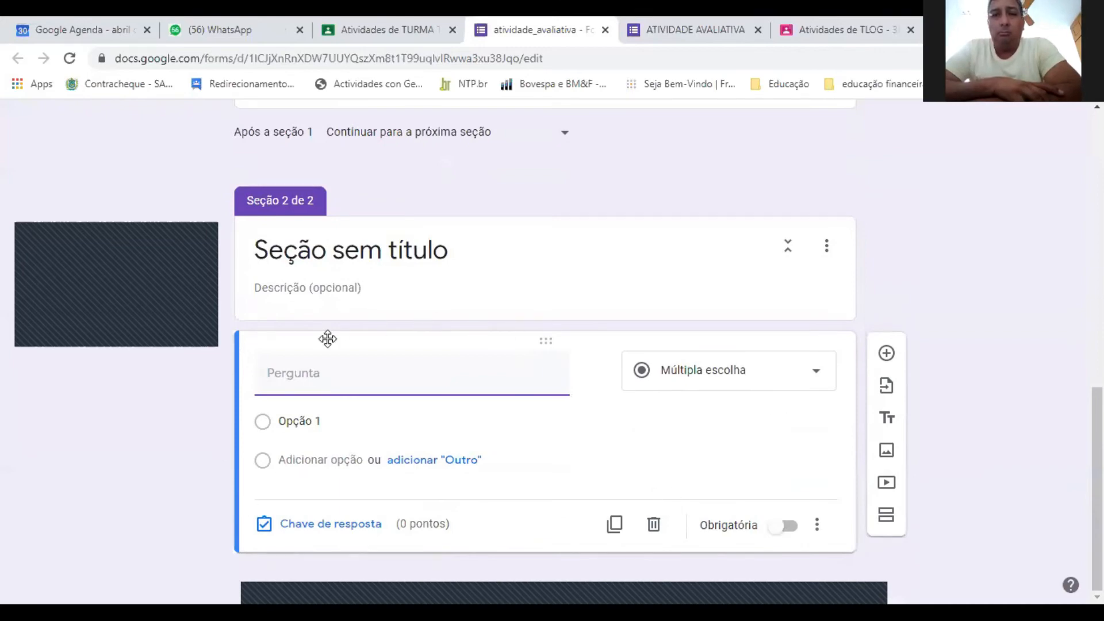
Step: Switch to the respondent preview and reload it, accepting the loss of unsaved changes, to check the form's sections
scroll(427, 482, "up", 1)
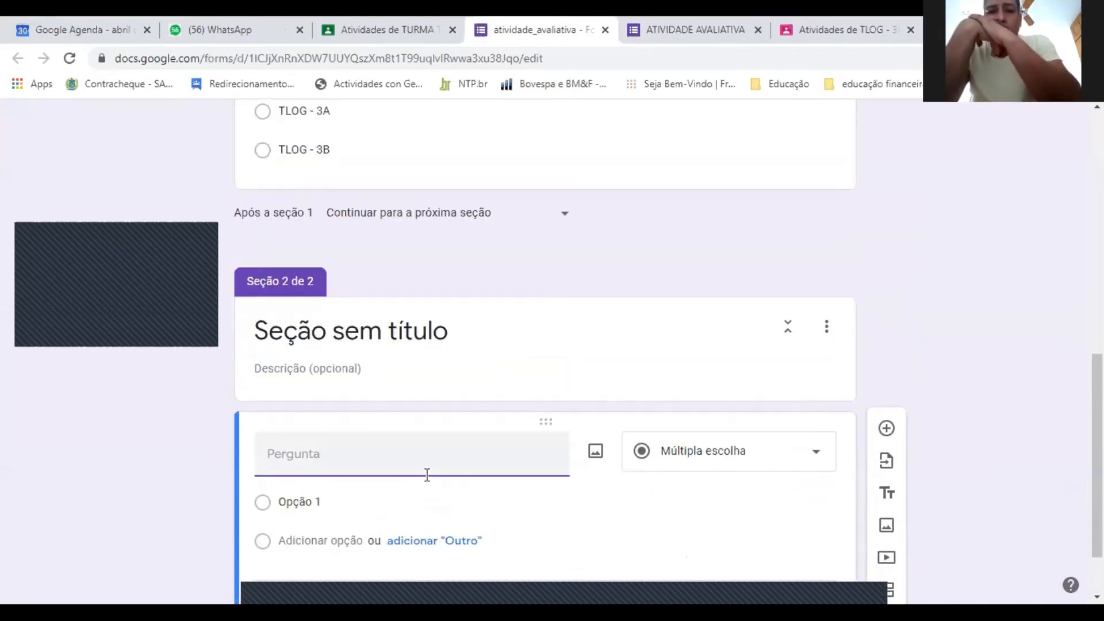
scroll(432, 482, "down", 1)
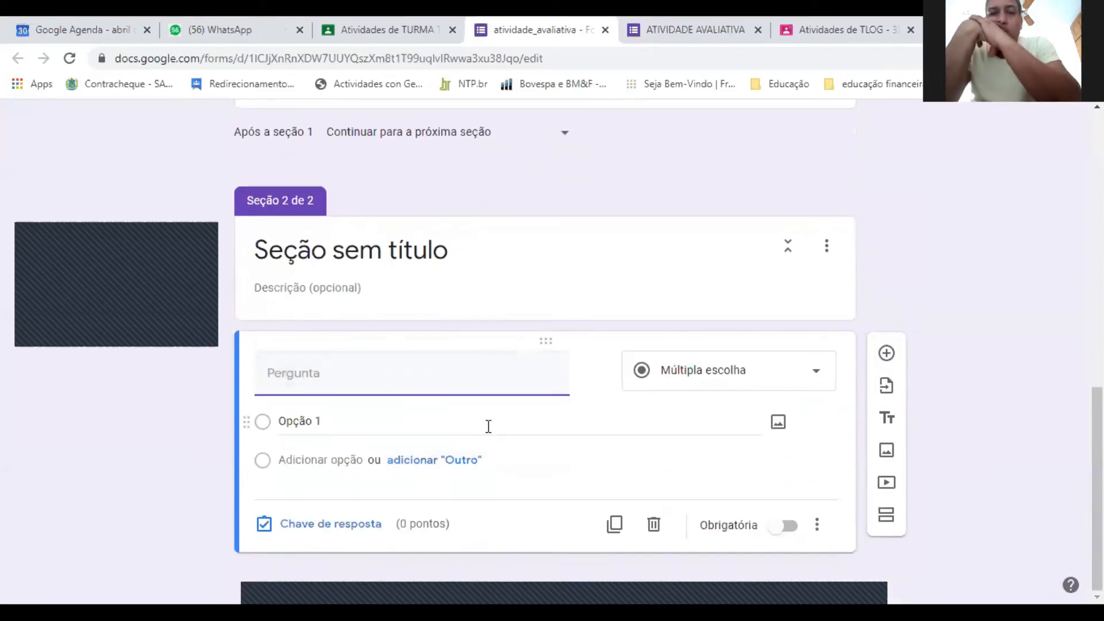
left_click(672, 26)
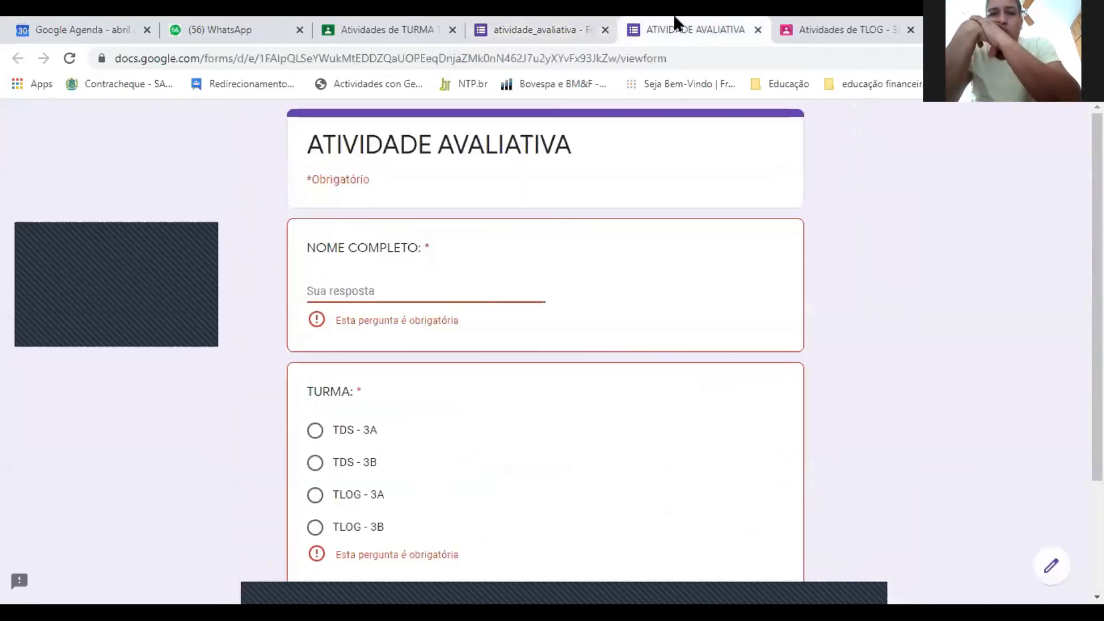
left_click(69, 59)
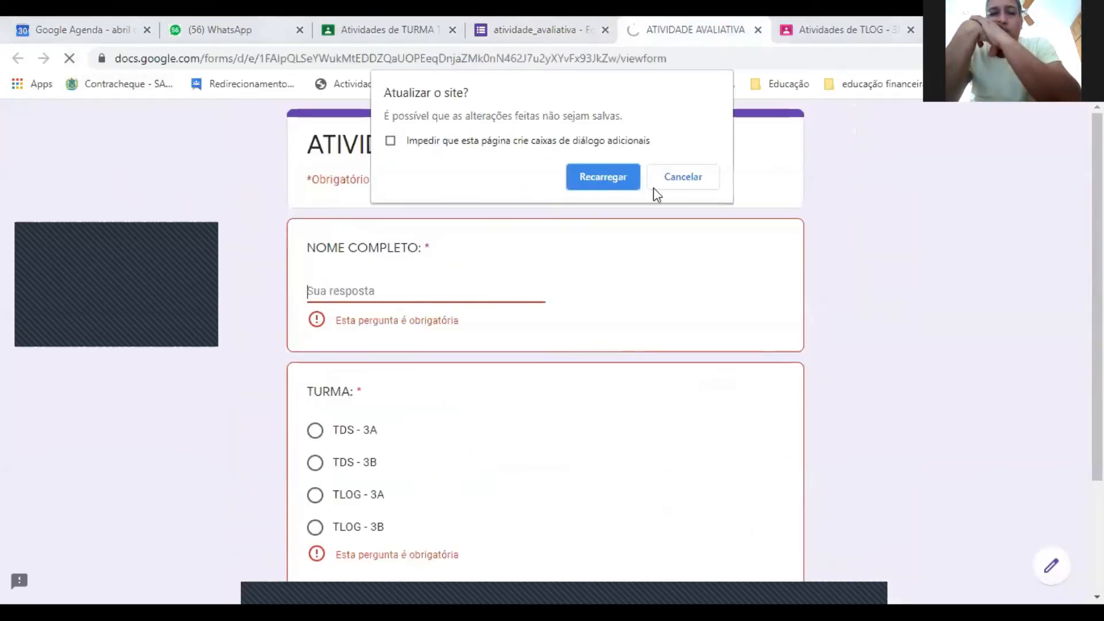
left_click(575, 179)
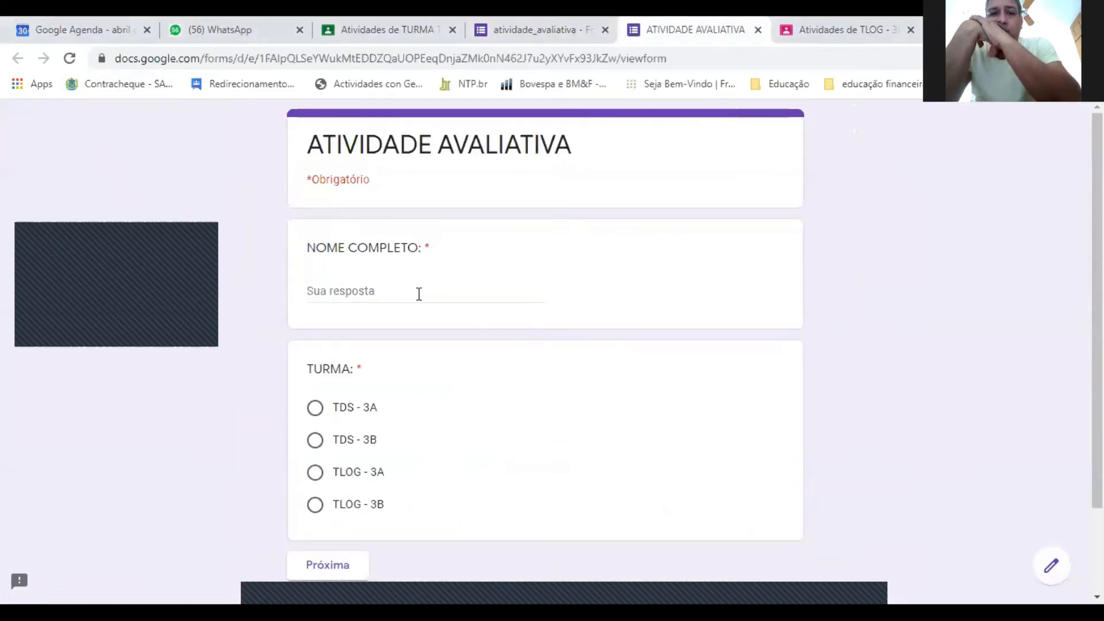
Step: Fill in the respondent preview with "teste" as NOME COMPLETO and TDS - 3A as TURMA, and continue to the second section
left_click(404, 292)
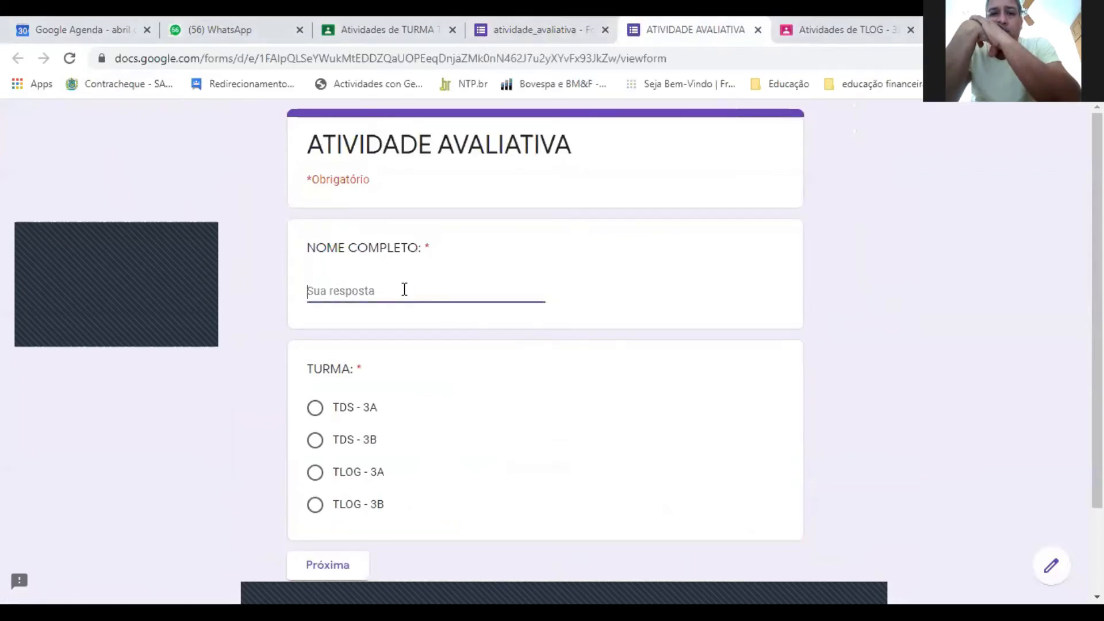
type("teste")
left_click(596, 411)
scroll(478, 454, "down", 1)
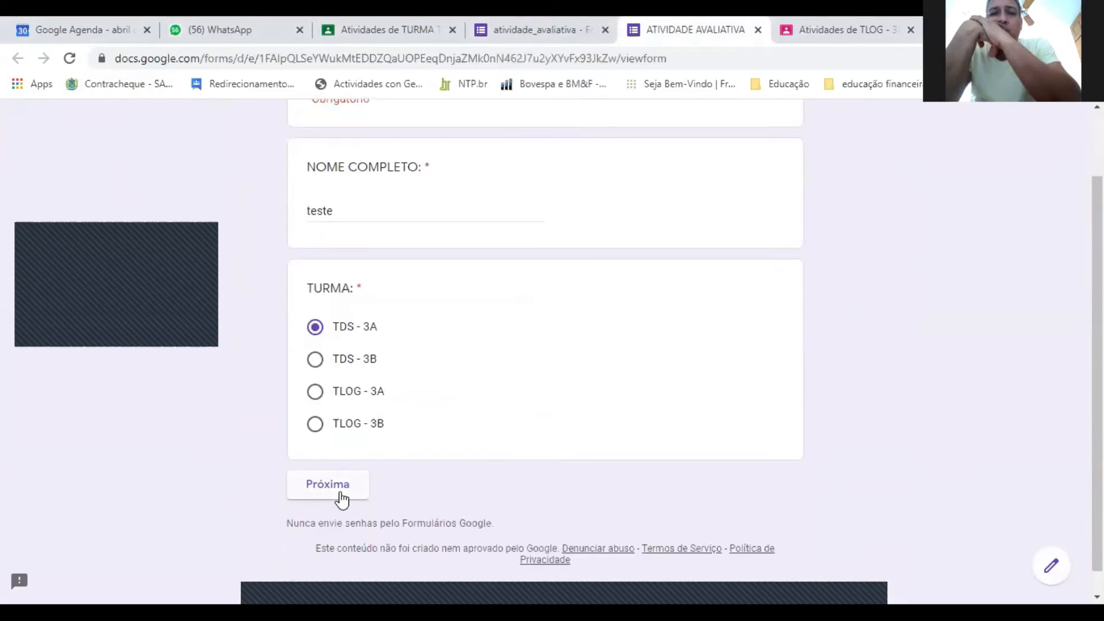
left_click(326, 493)
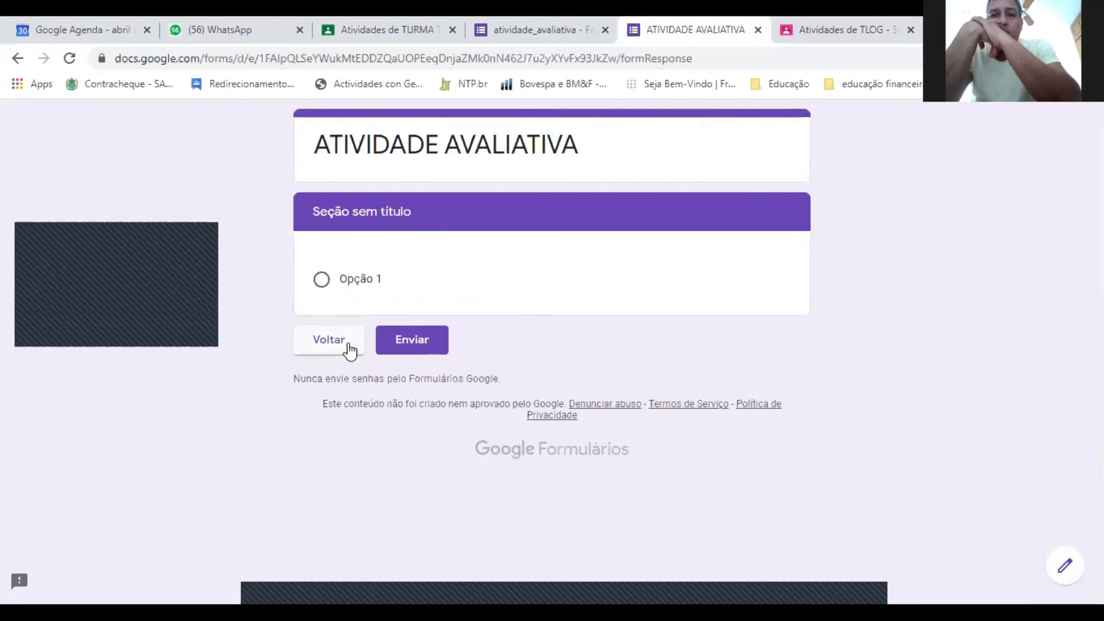
Step: Return to the form editor and change the title of section 2 to QUESTIONÁRIO
left_click(557, 21)
scroll(518, 325, "up", 3)
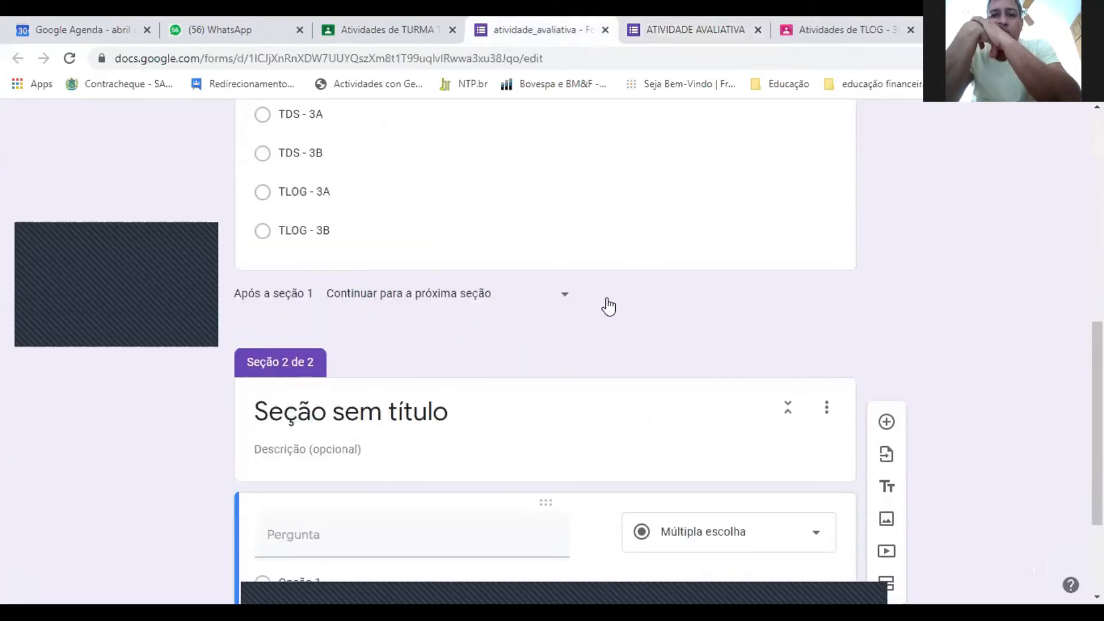
scroll(601, 302, "up", 6)
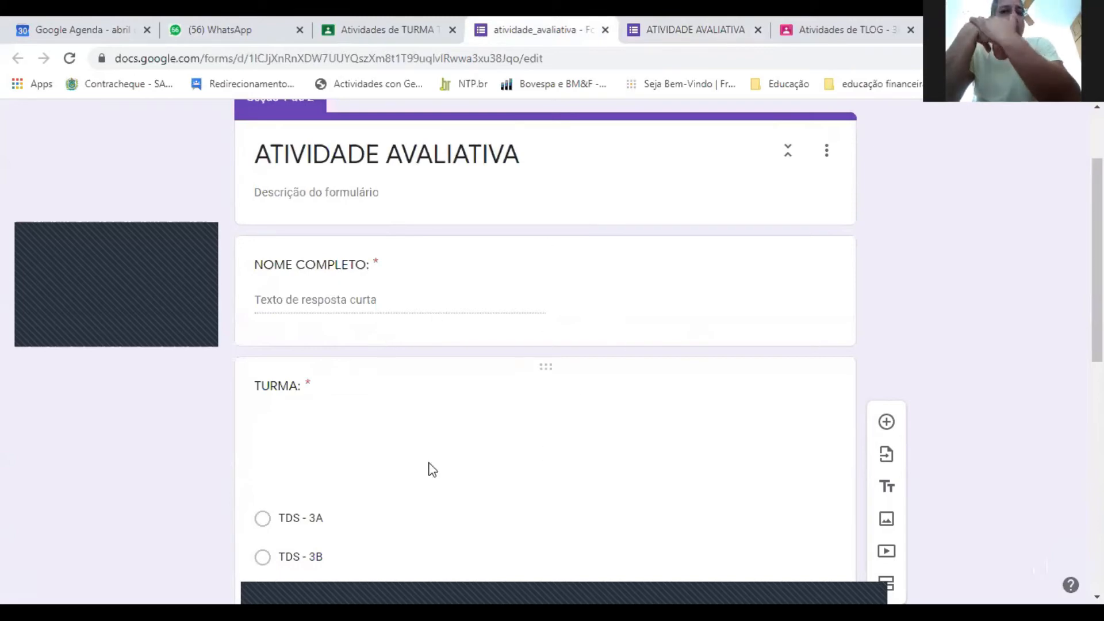
scroll(430, 468, "down", 9)
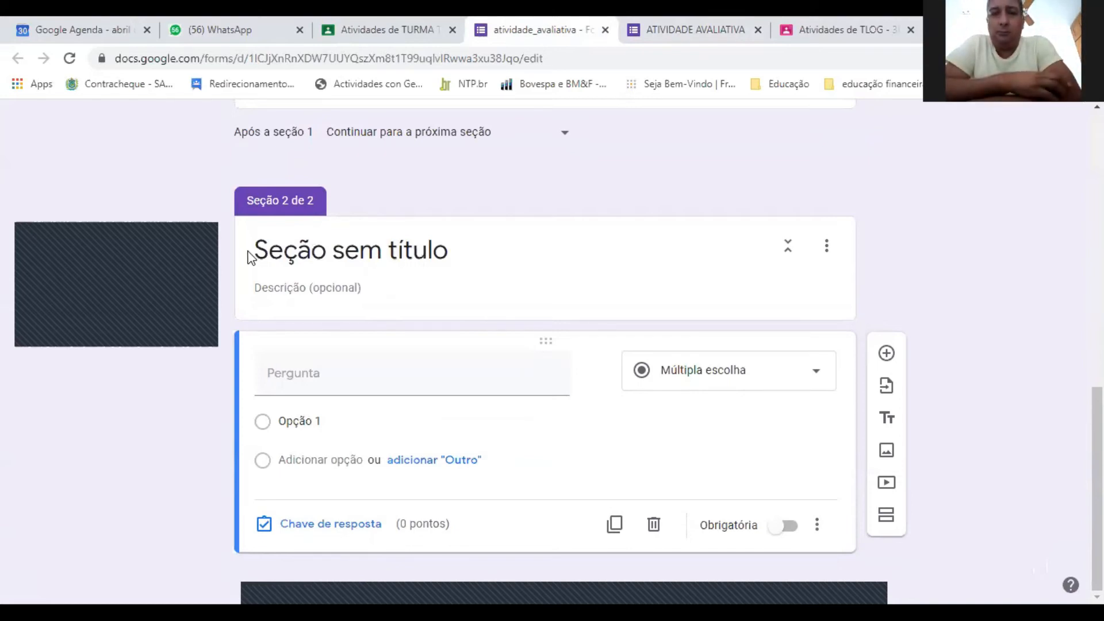
left_click(293, 253)
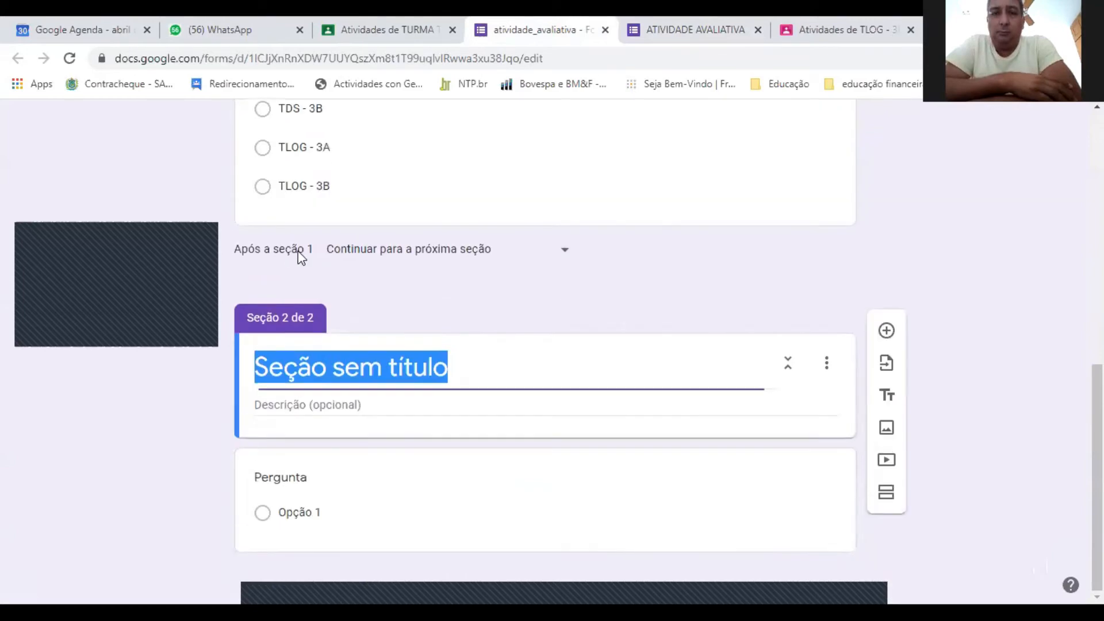
left_click(459, 373)
left_click_drag(397, 370, 269, 370)
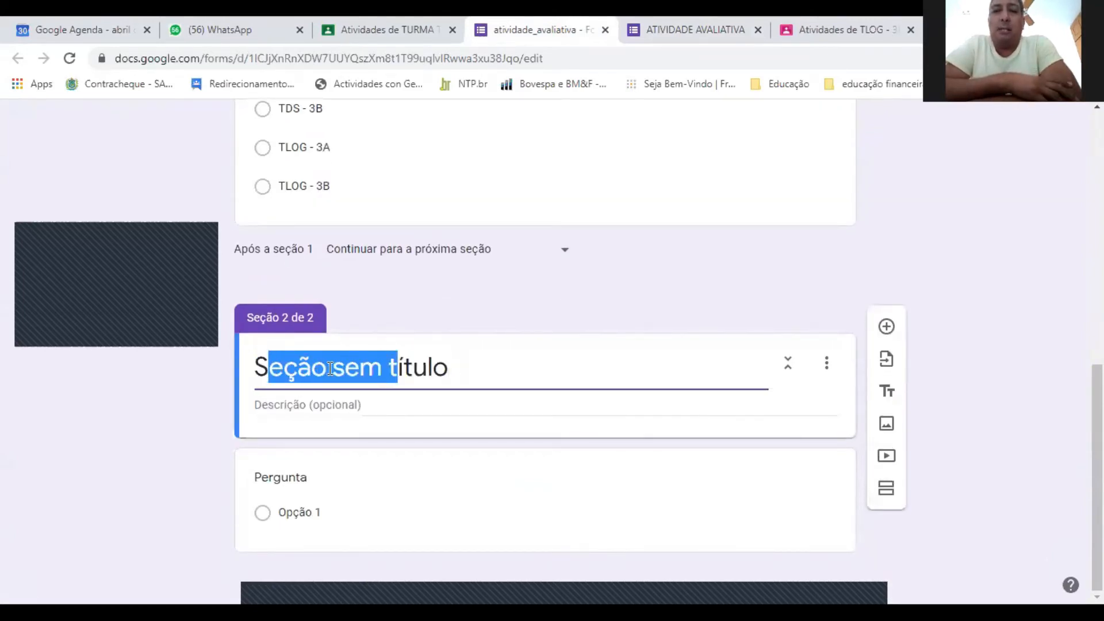
triple_click(330, 368)
type("qu")
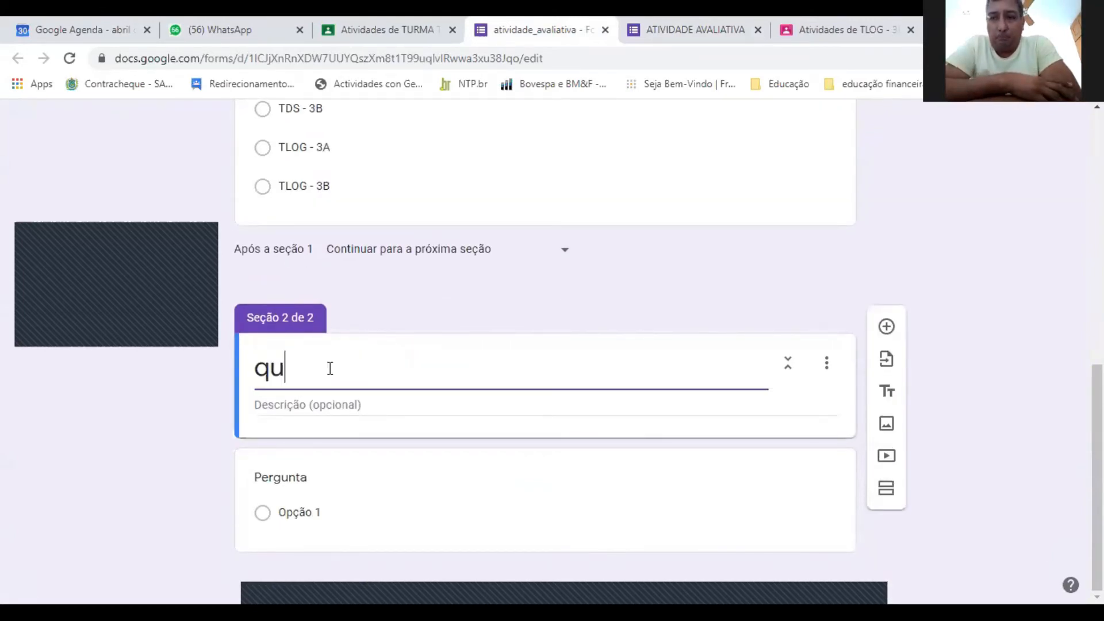
key("BackSpace")
key("BackSpace")
type("QUESTT")
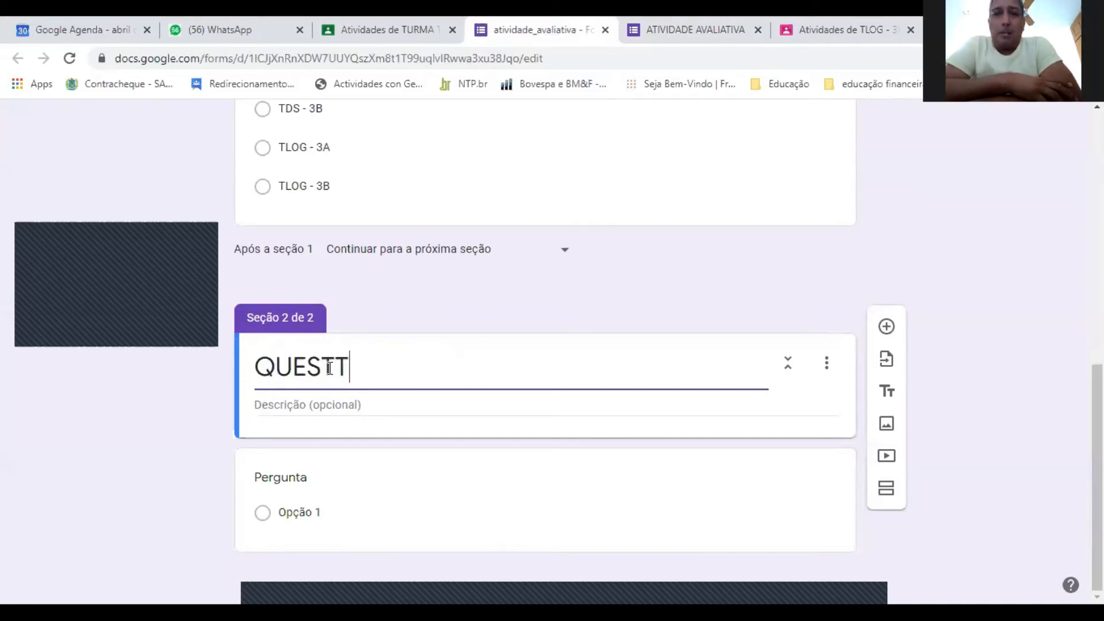
type("ION")
key("BackSpace")
key("BackSpace")
key("BackSpace")
key("BackSpace")
type("IONÁRIO")
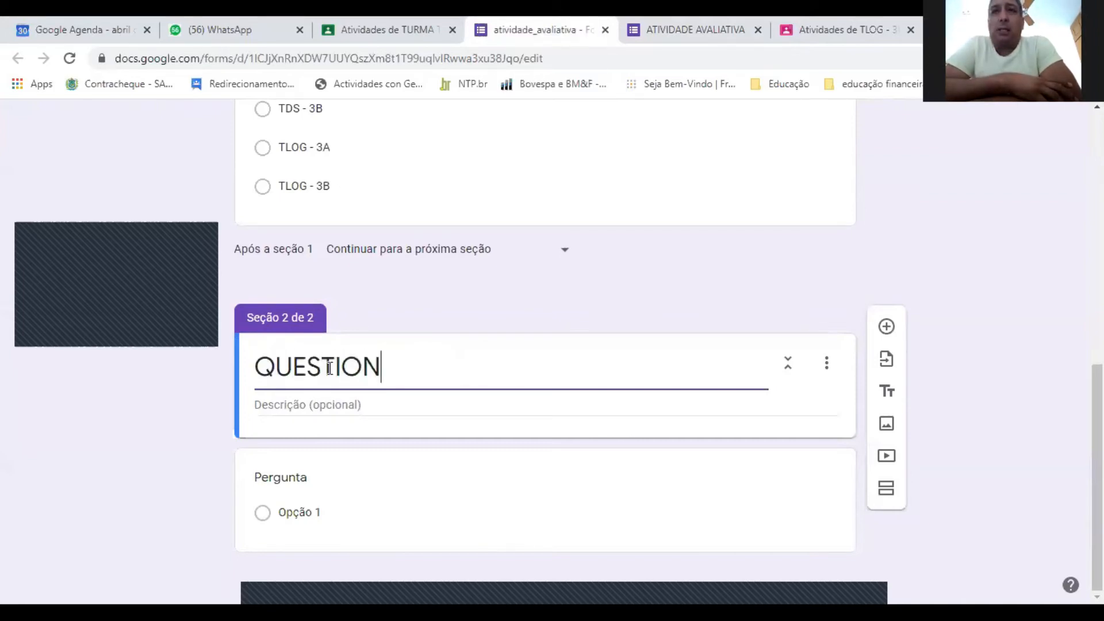
left_click(211, 391)
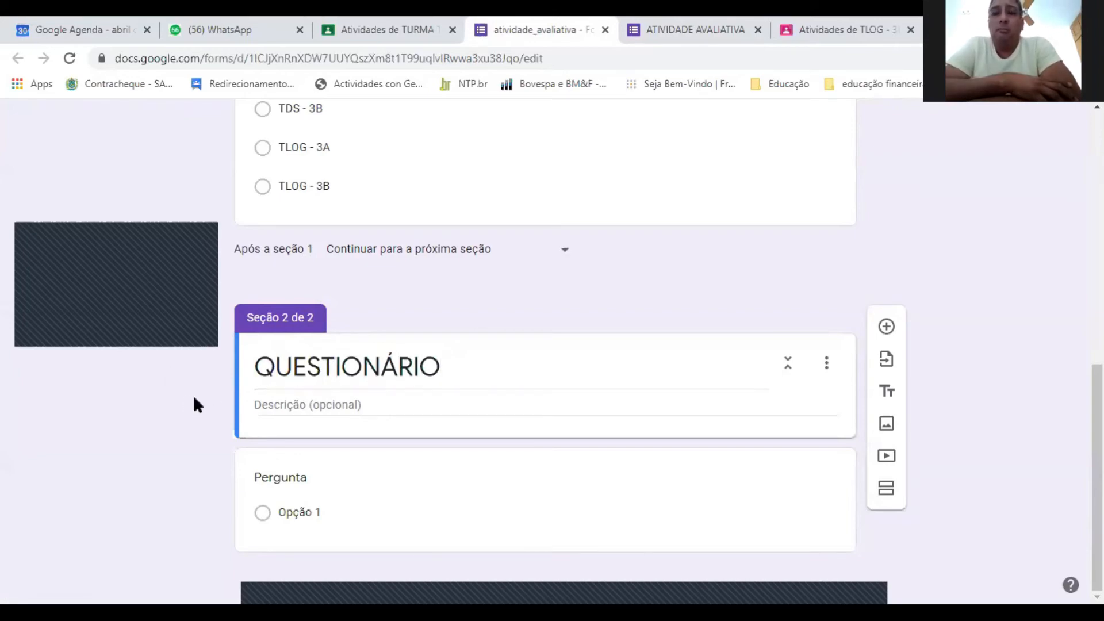
left_click(328, 487)
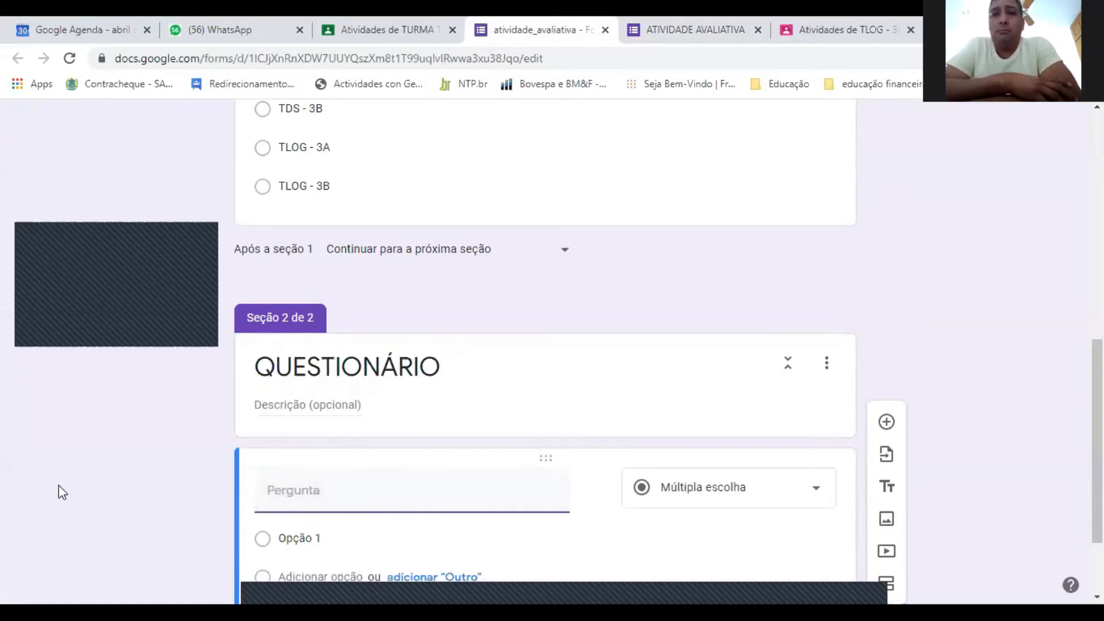
scroll(81, 481, "down", 2)
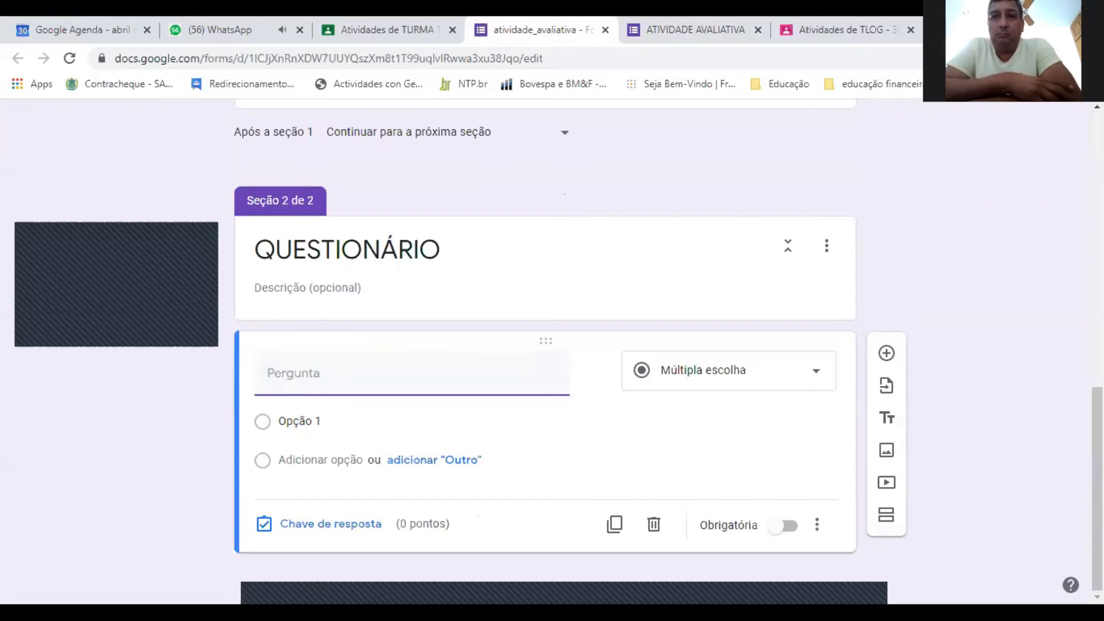
left_click(852, 581)
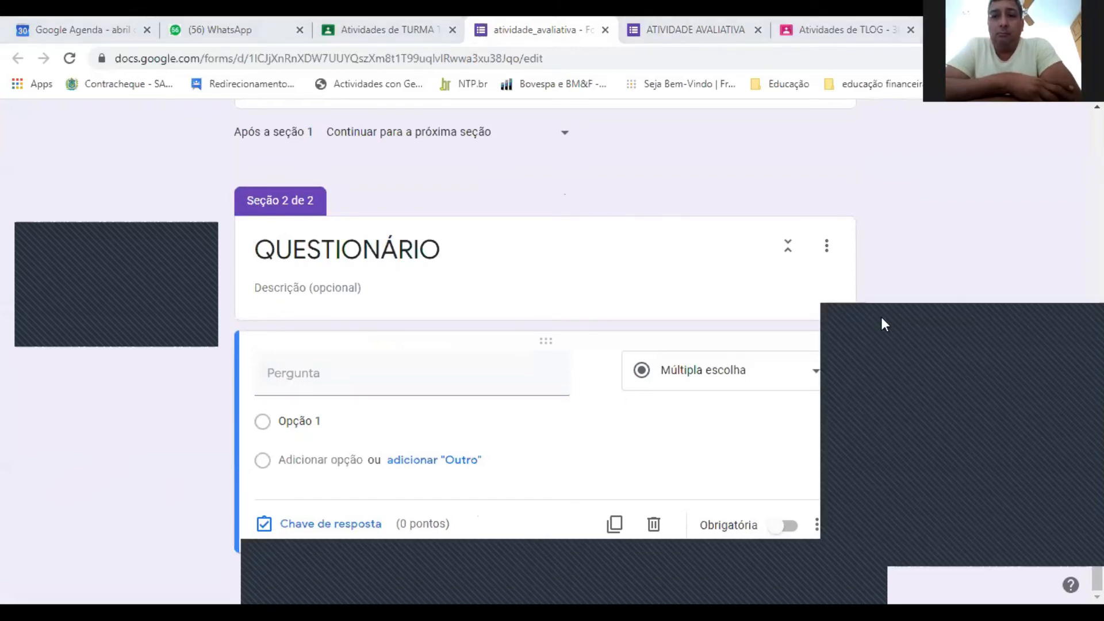
left_click(882, 318)
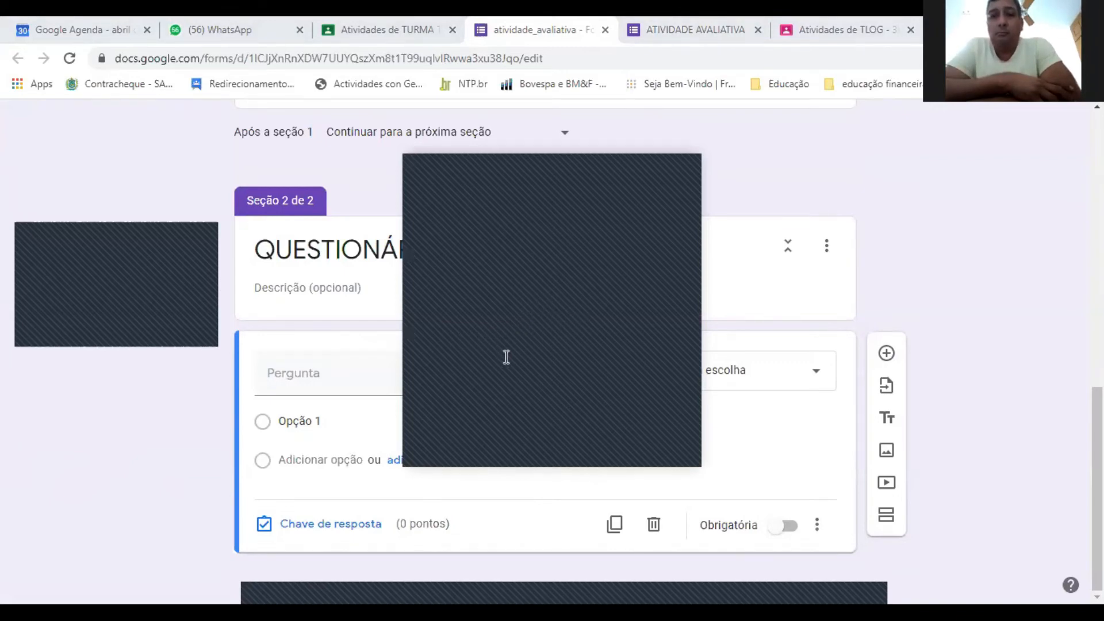
left_click(608, 163)
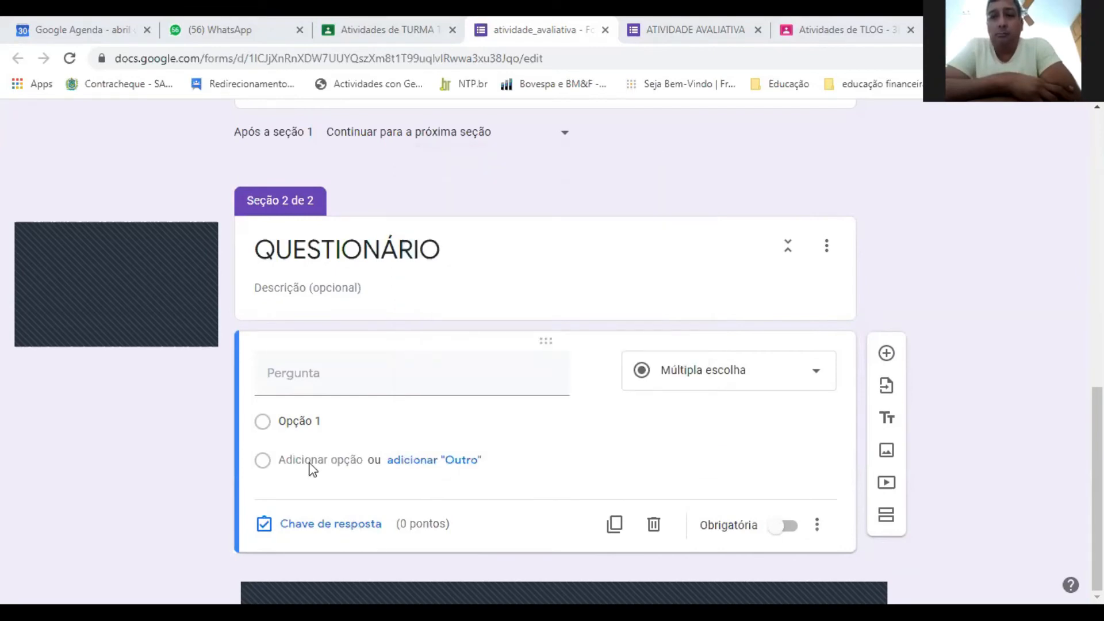
Step: Enter "Quanto é 2+2?" as the text of the multiple-choice question in the QUESTIONÁRIO section
left_click(338, 373)
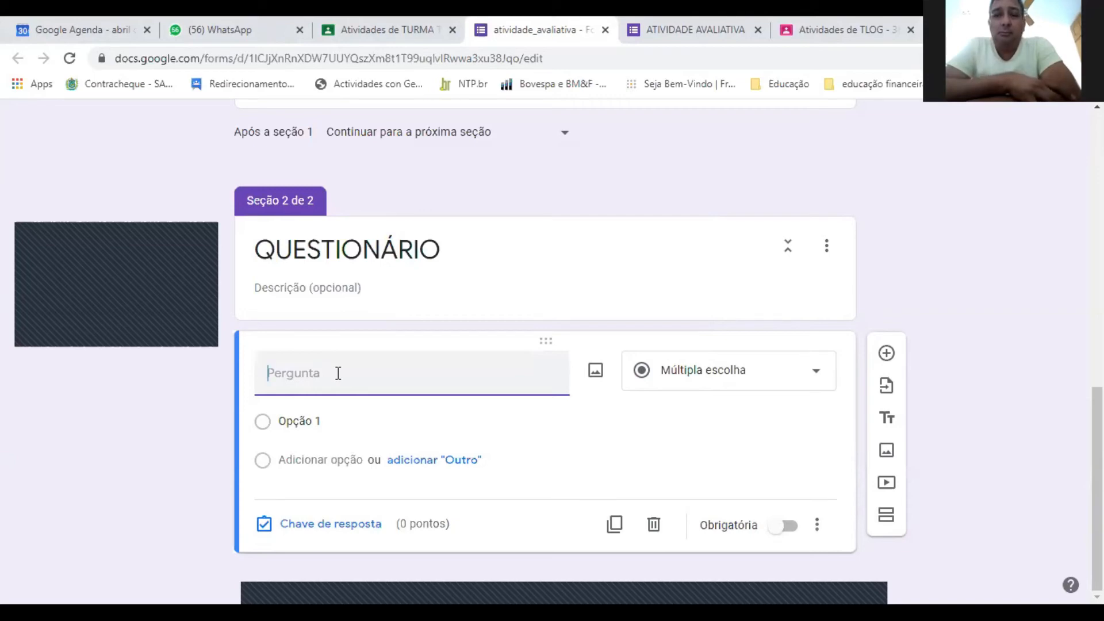
type("Q")
key("BackSpace")
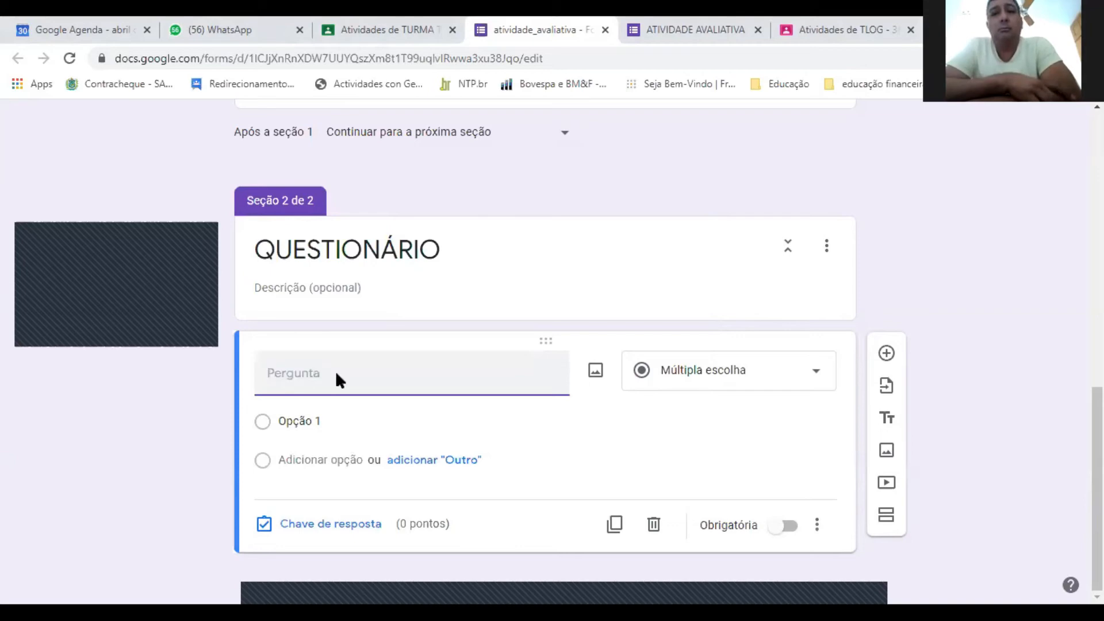
type("qUANTO")
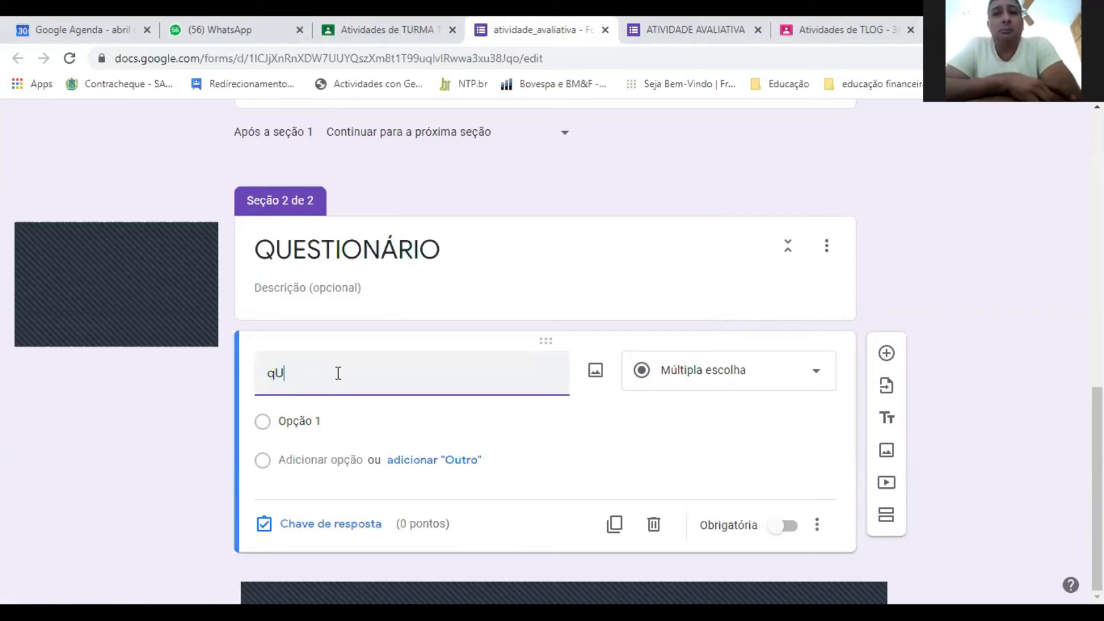
key("BackSpace")
key("BackSpace")
key("BackSpace")
key("BackSpace")
key("BackSpace")
key("BackSpace")
type("q")
key("BackSpace")
type("q")
key("BackSpace")
type("Q")
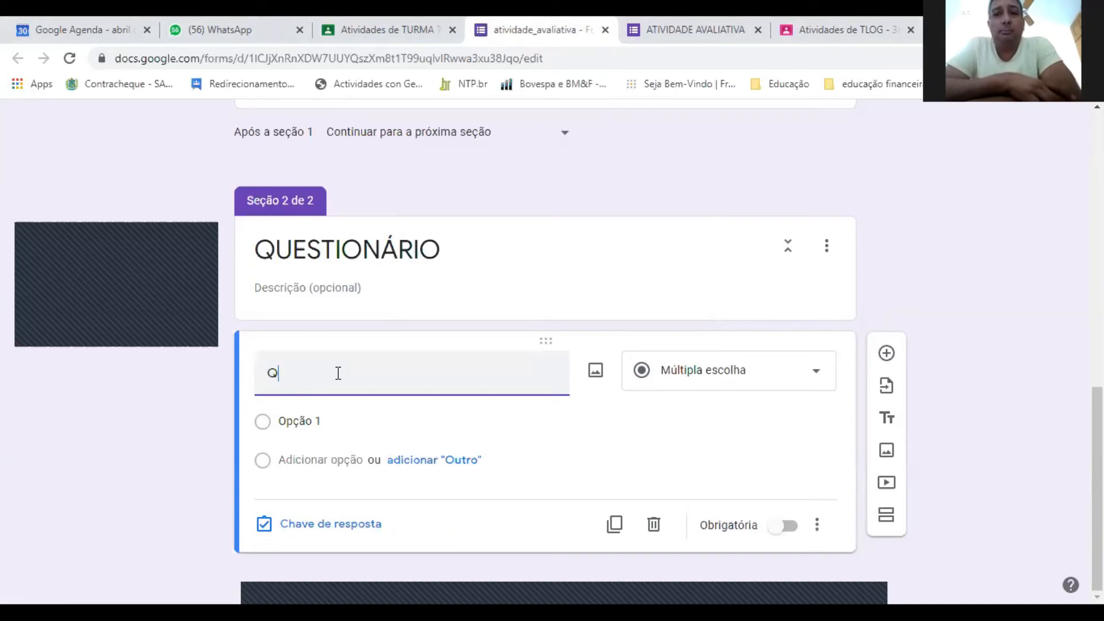
type("uanto")
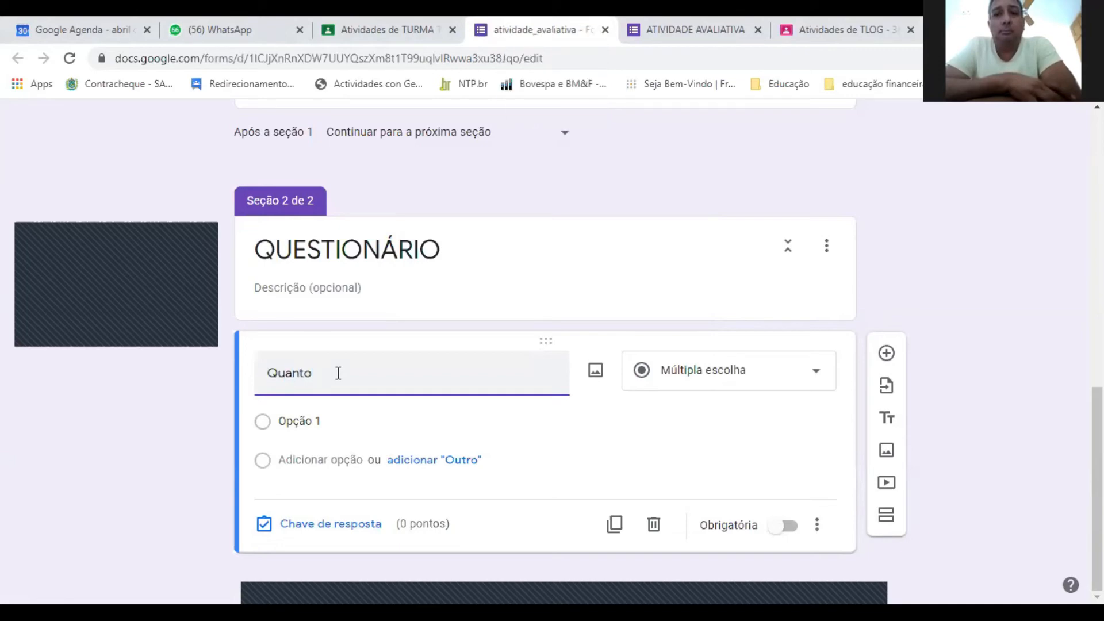
type(" jé é 2")
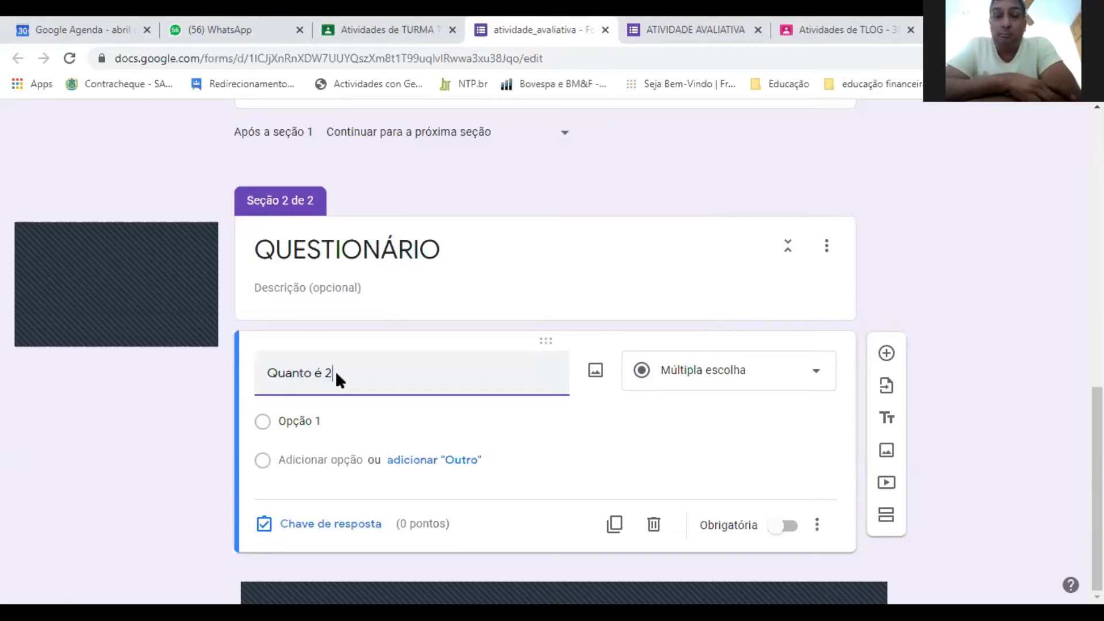
type("+2?")
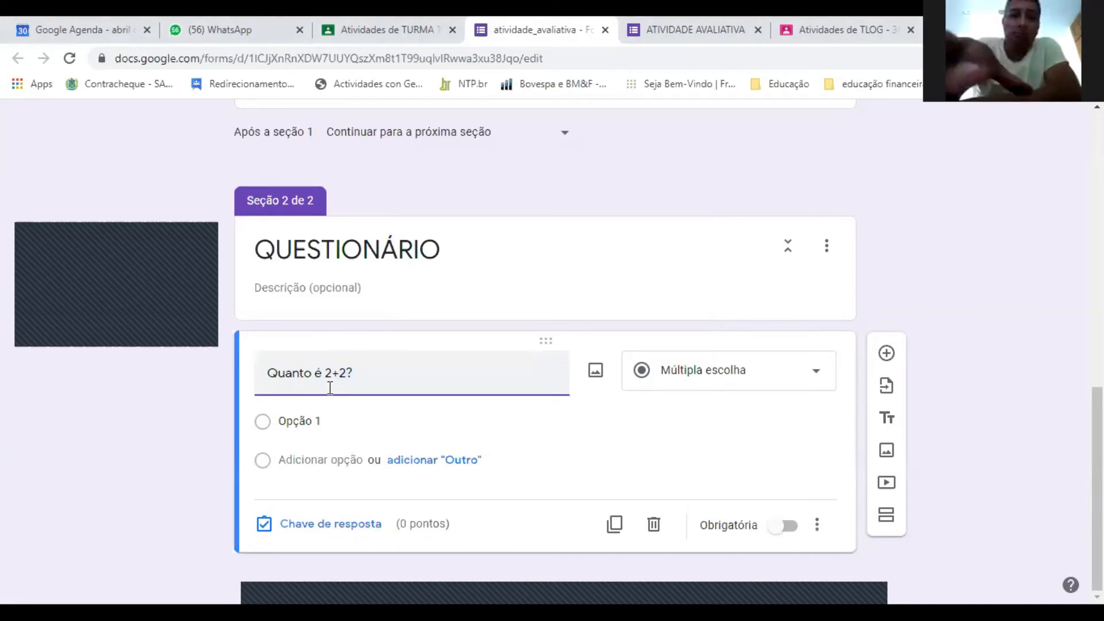
left_click(174, 481)
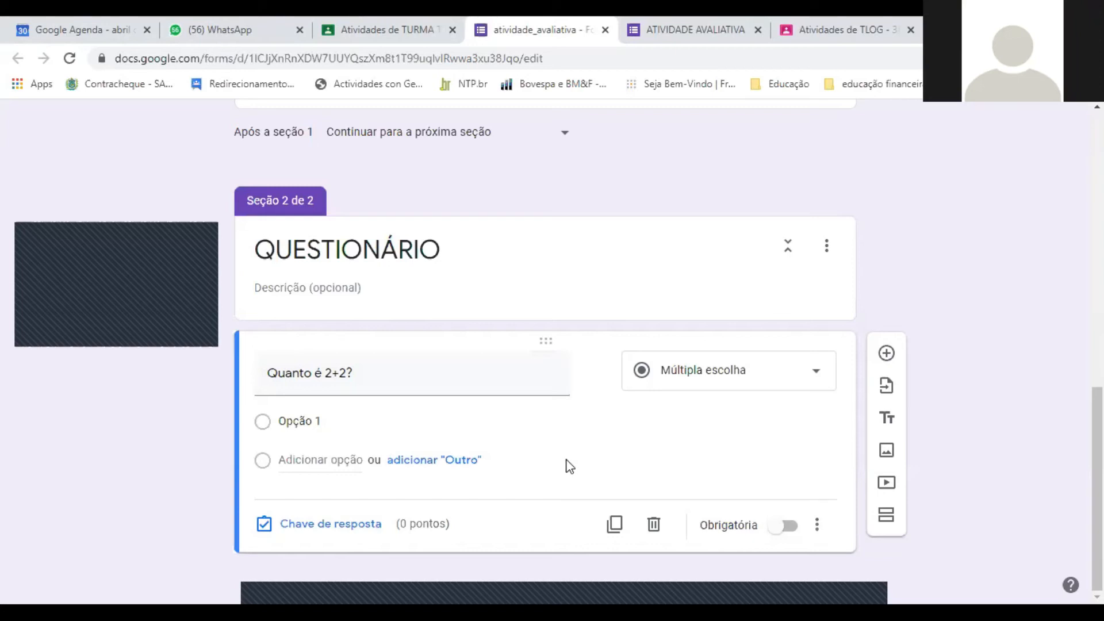
left_click(596, 396)
left_click(870, 168)
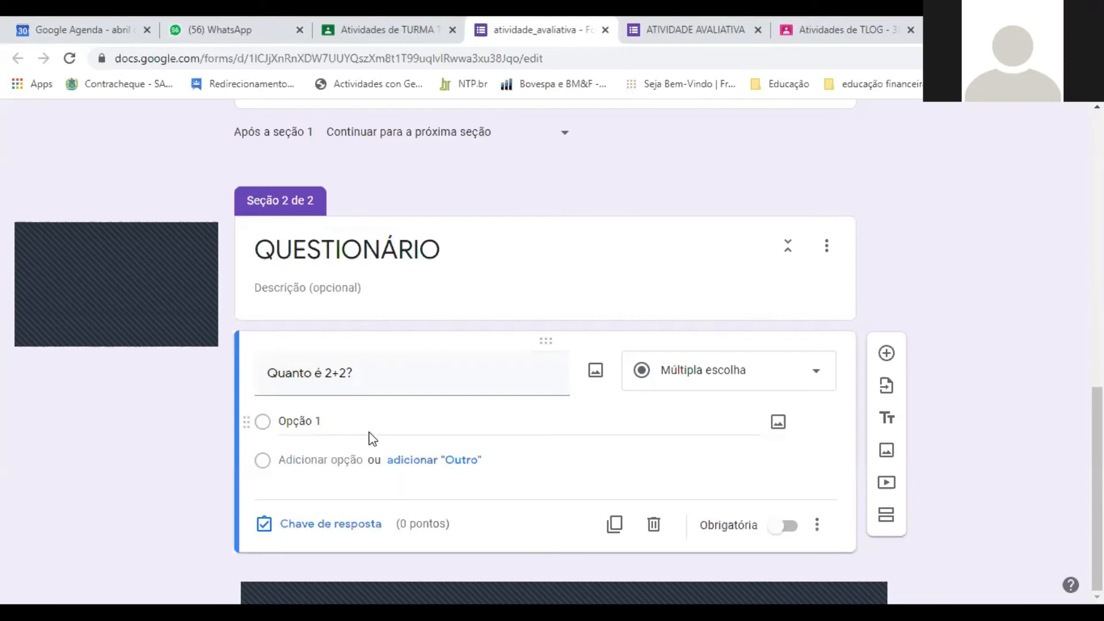
Step: Give the "Quanto é 2+2?" question five answer options: 0, 1, 2, 3 and 4
left_click(418, 428)
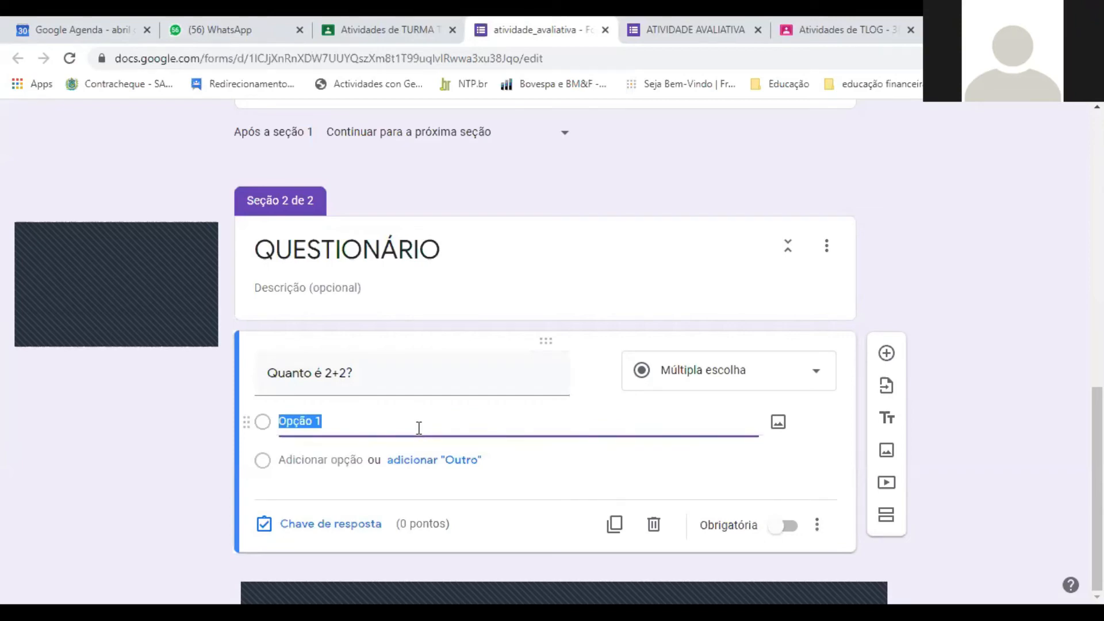
type("0")
left_click(322, 460)
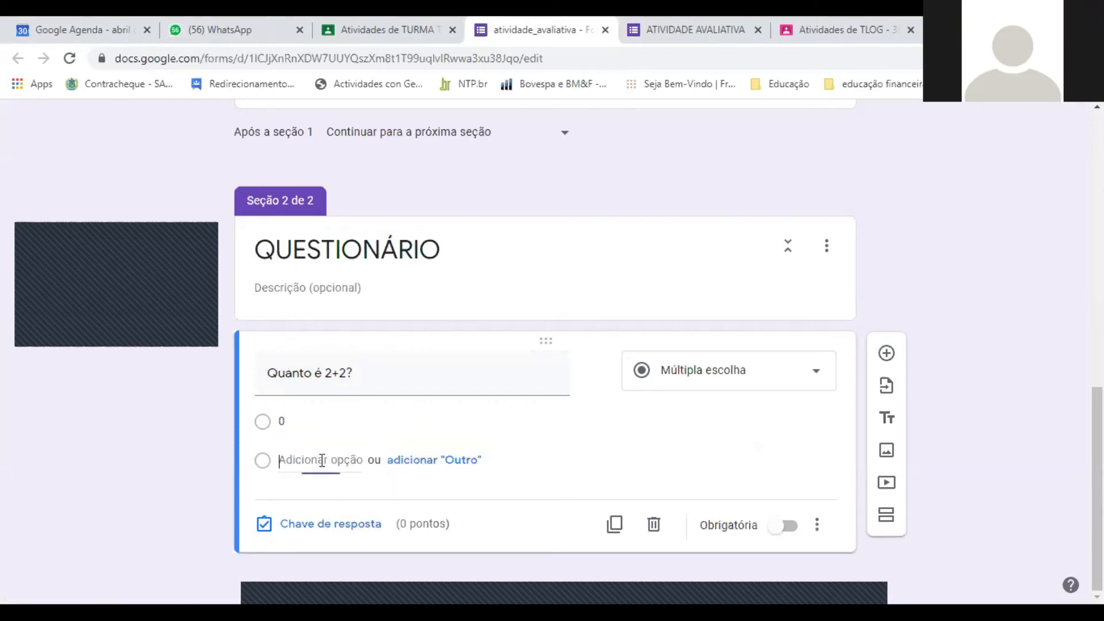
type("1")
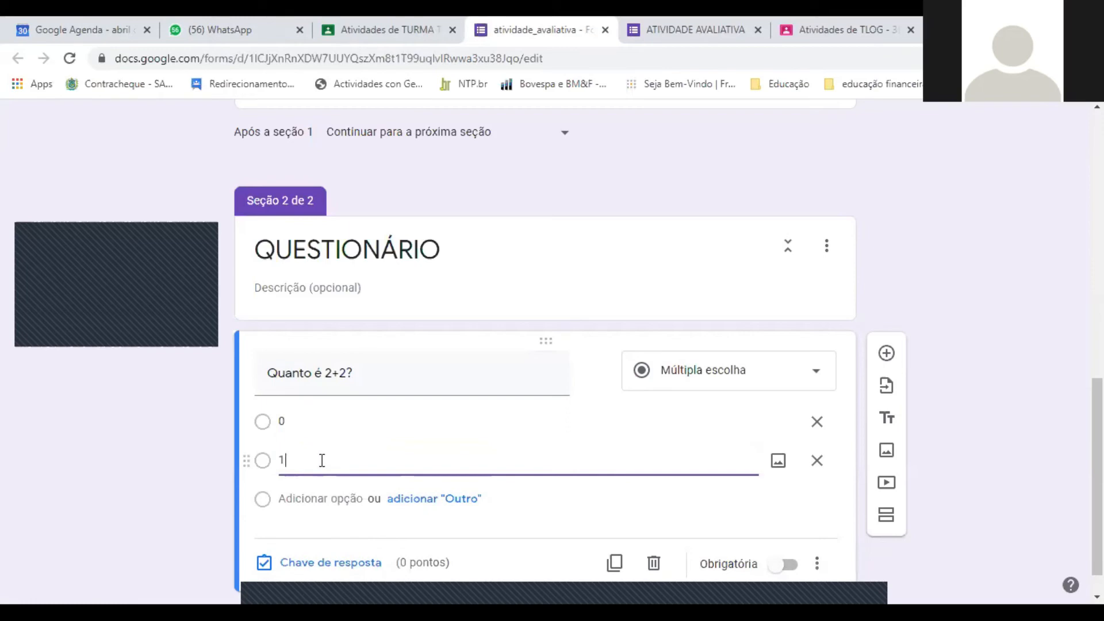
left_click(312, 498)
type("2")
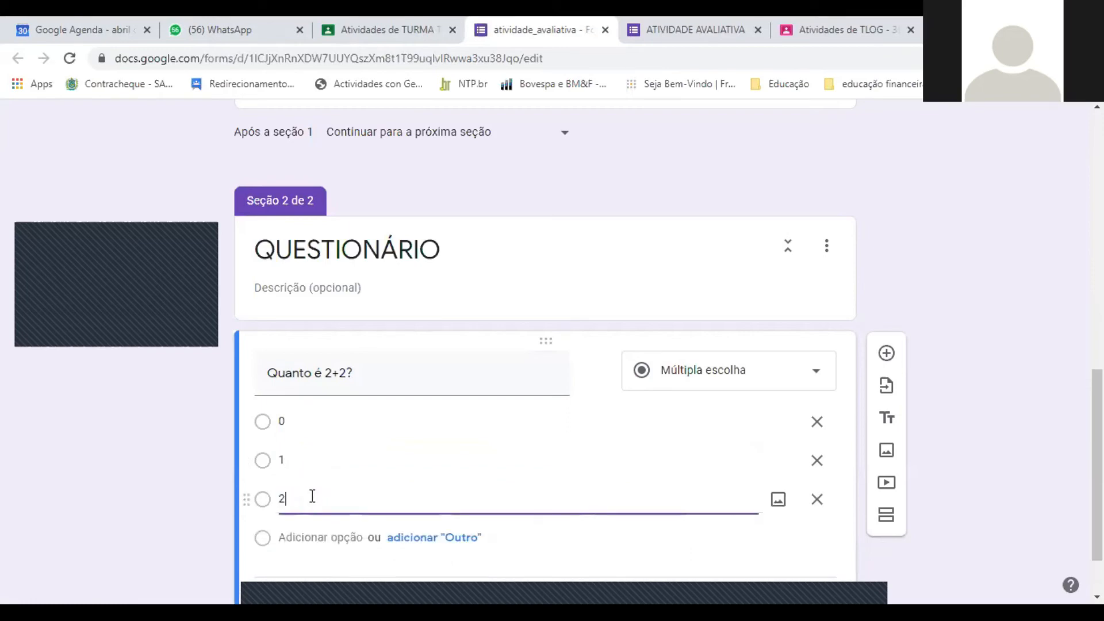
left_click(305, 537)
type("3")
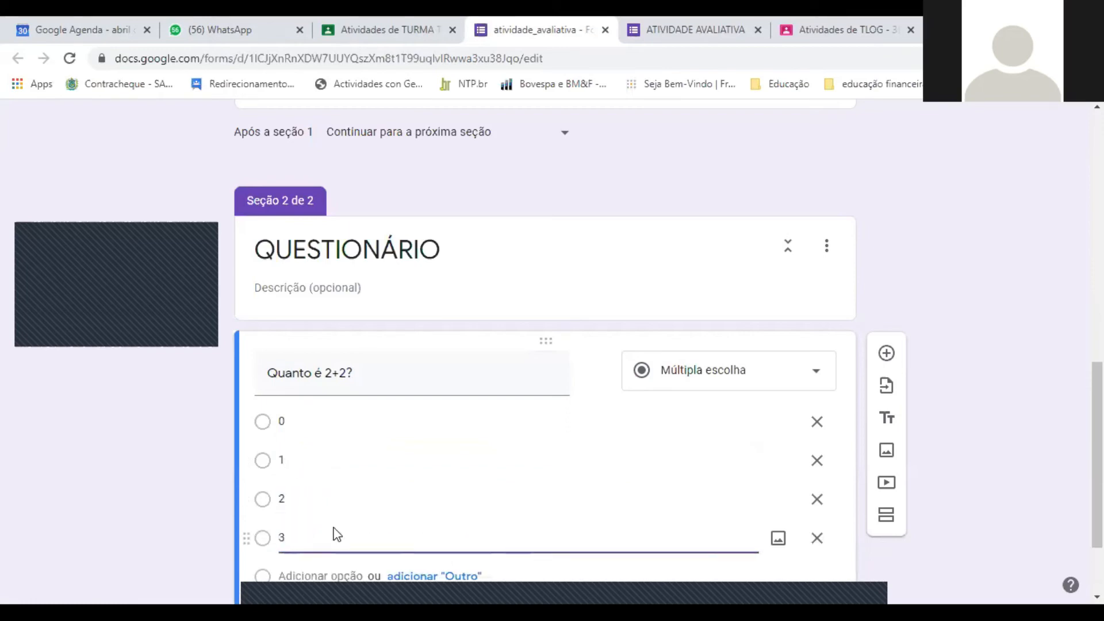
scroll(333, 533, "down", 2)
left_click(304, 459)
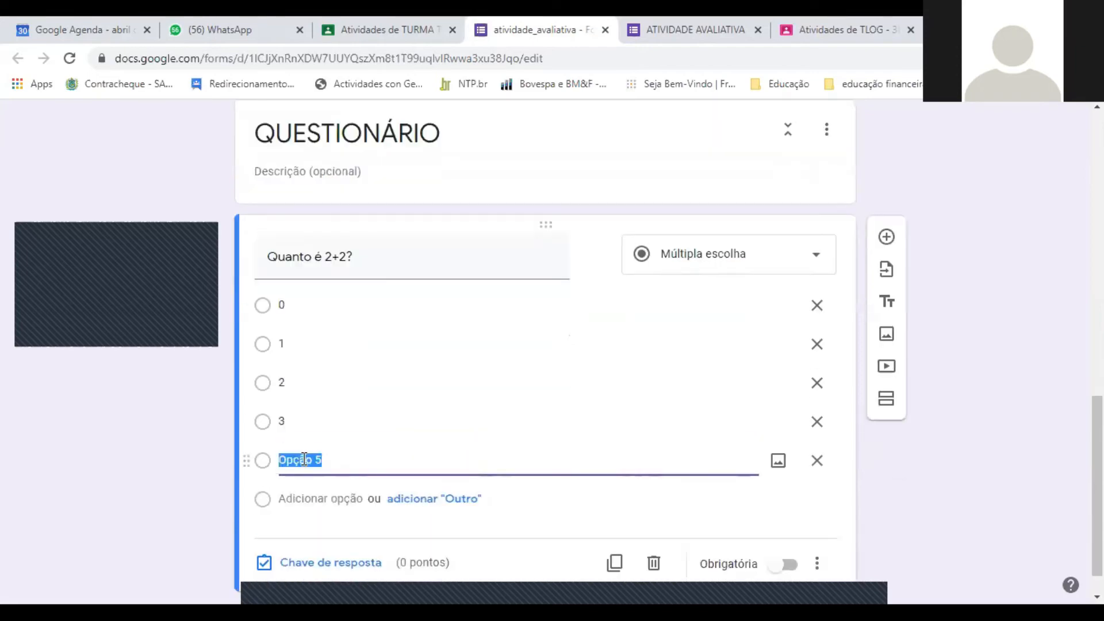
type("4")
left_click(177, 459)
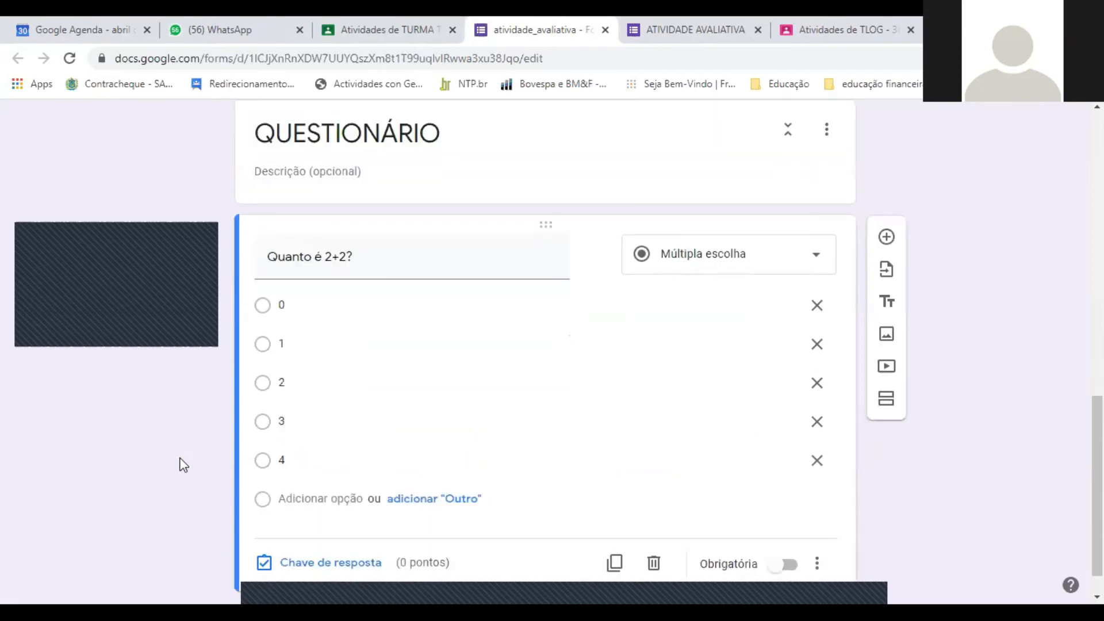
scroll(189, 459, "down", 1)
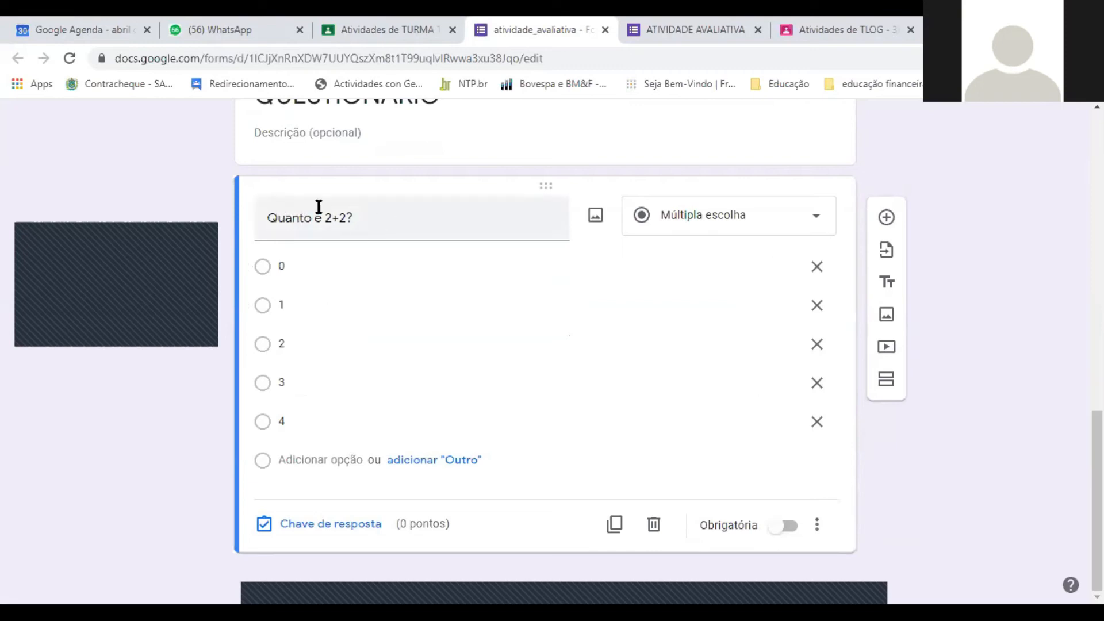
left_click(346, 265)
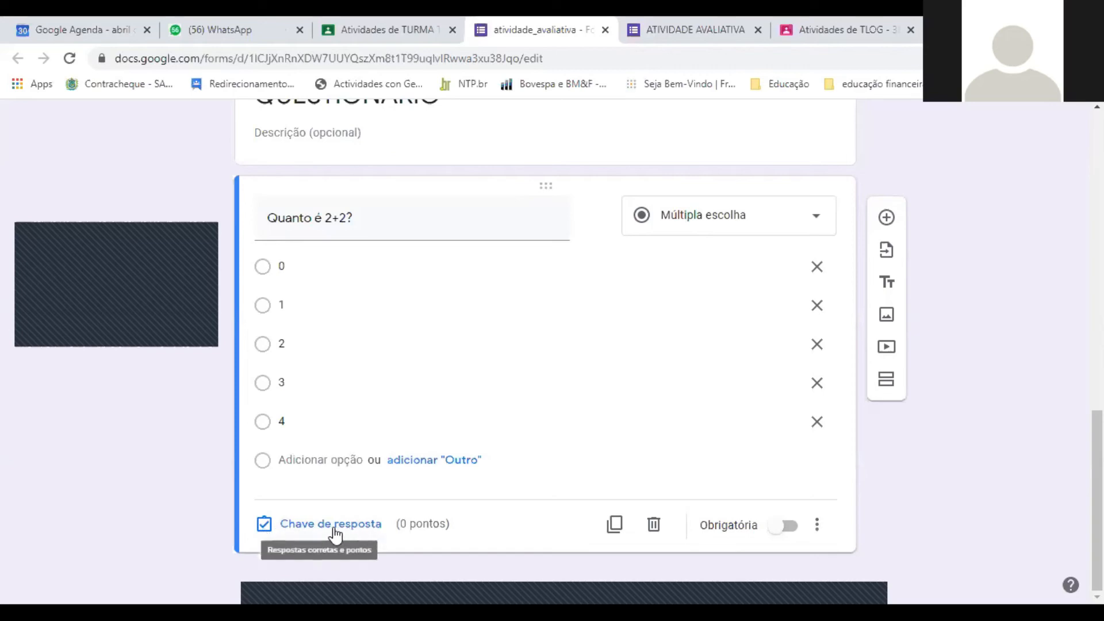
Step: In the answer key of "Quanto é 2+2?", set the score to 1 point and mark option 2 as correct
left_click(300, 530)
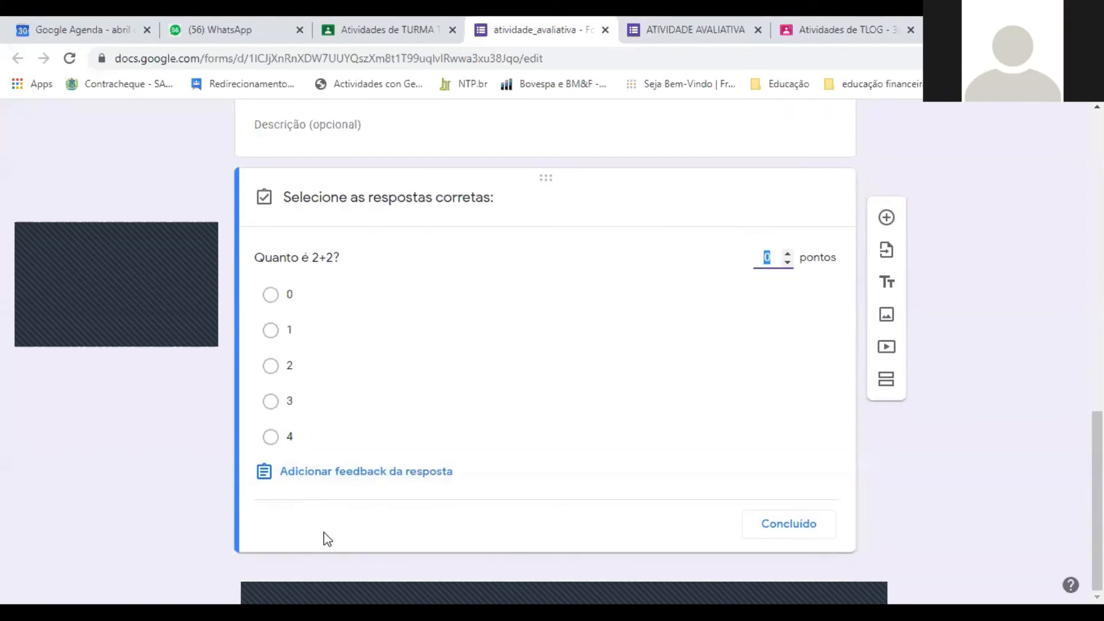
left_click(787, 254)
left_click(916, 454)
left_click(271, 366)
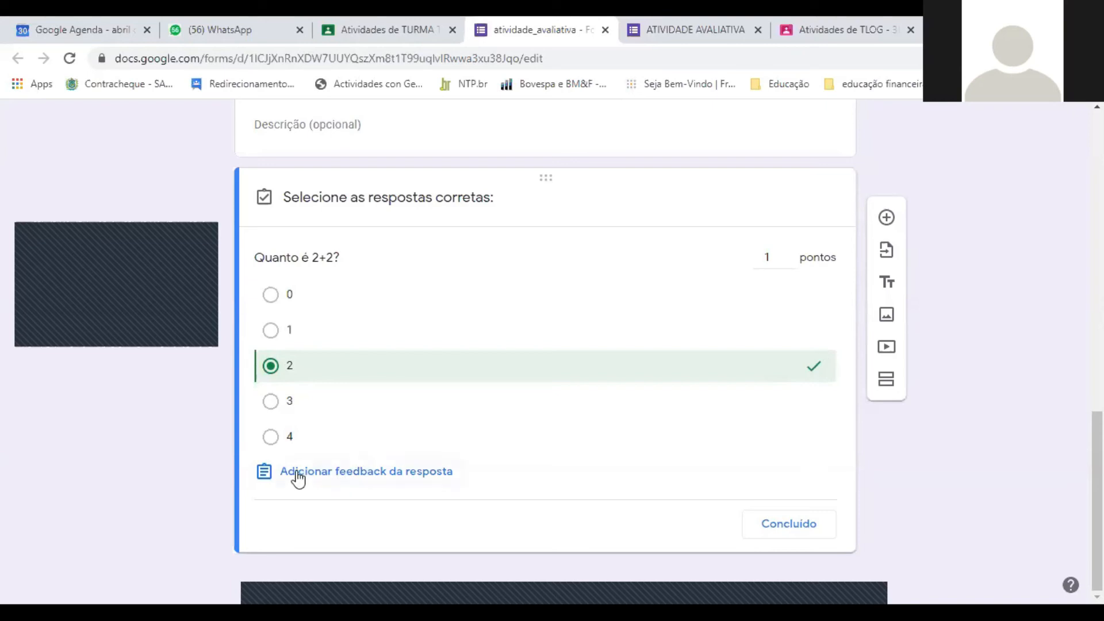
Step: Add the feedback text "Soma de inteiros" for both incorrect and correct answers to "Quanto é 2+2?"
left_click(361, 473)
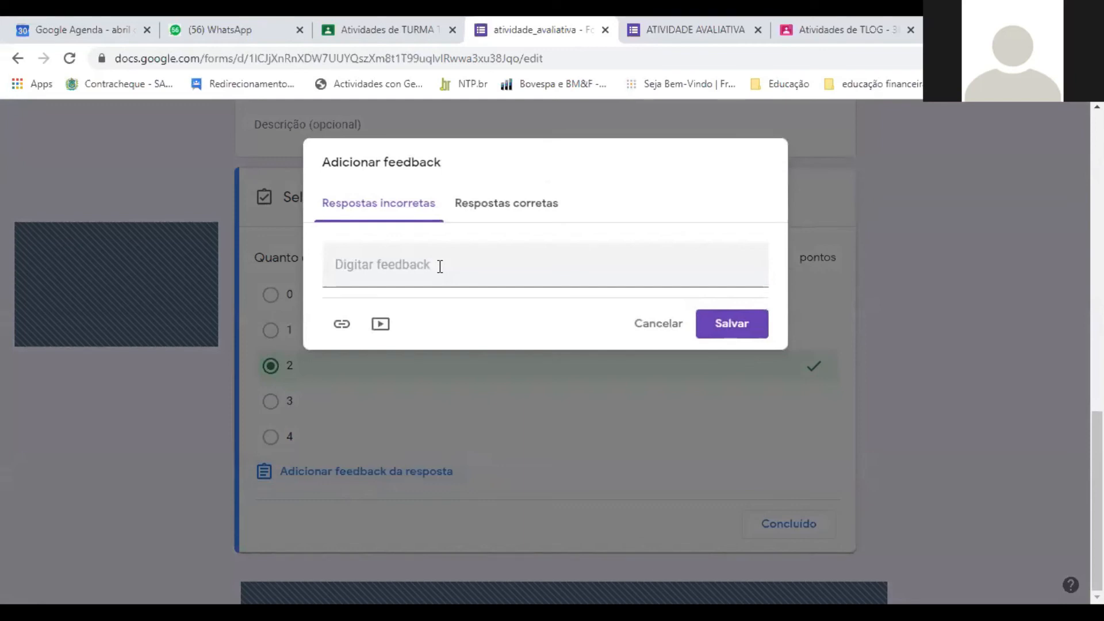
left_click(494, 210)
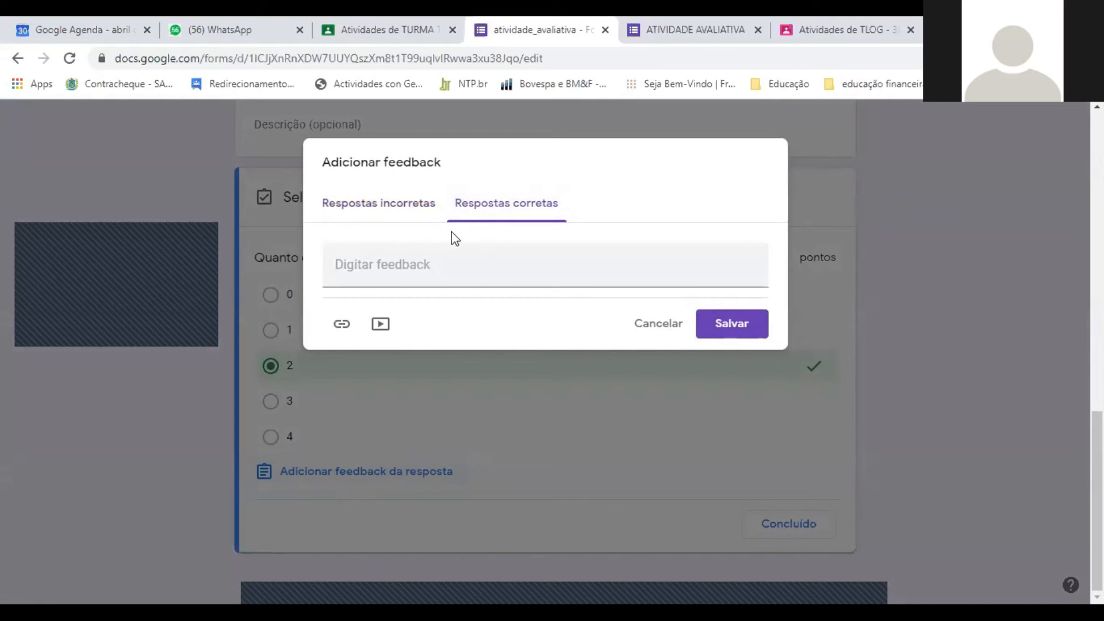
left_click(401, 209)
left_click(425, 278)
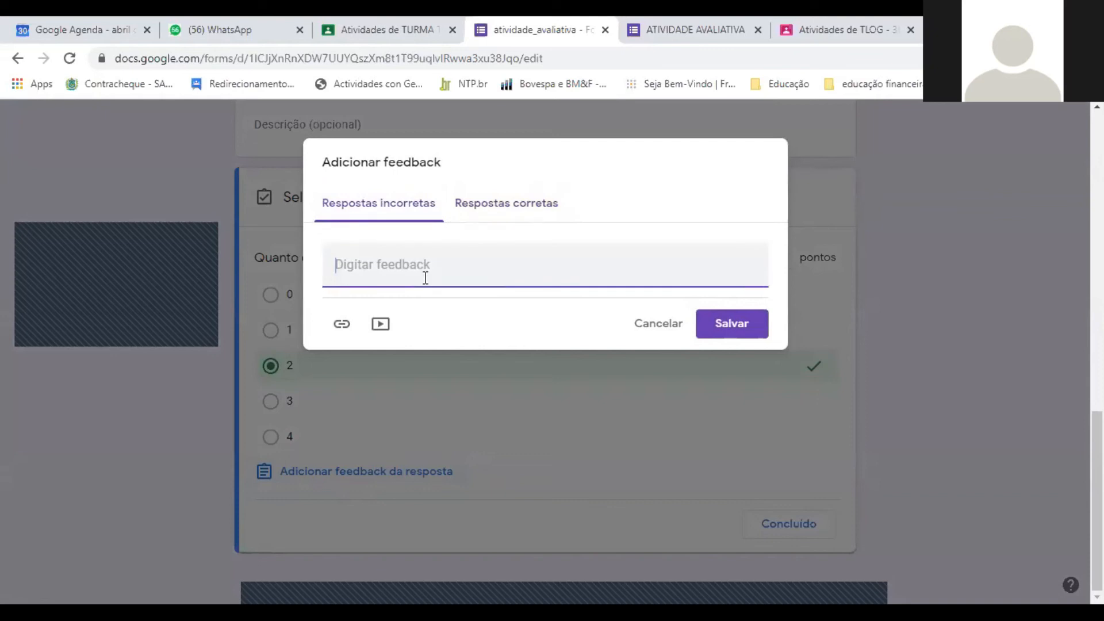
type("Soma de inteiros")
key("ctrl+a")
key("ctrl+c")
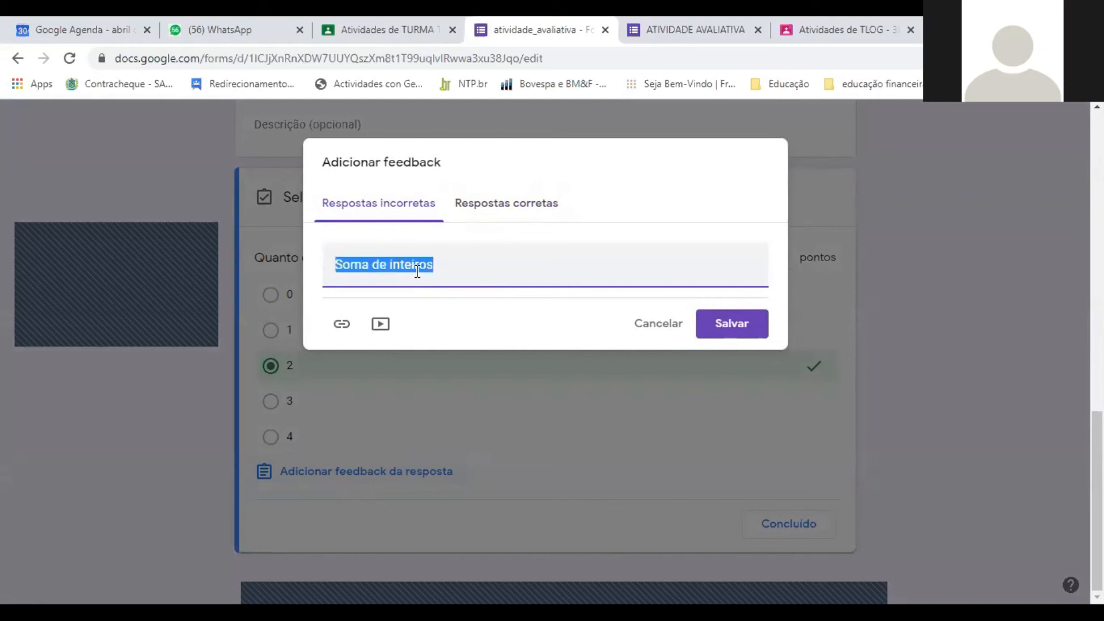
left_click(509, 224)
left_click(484, 264)
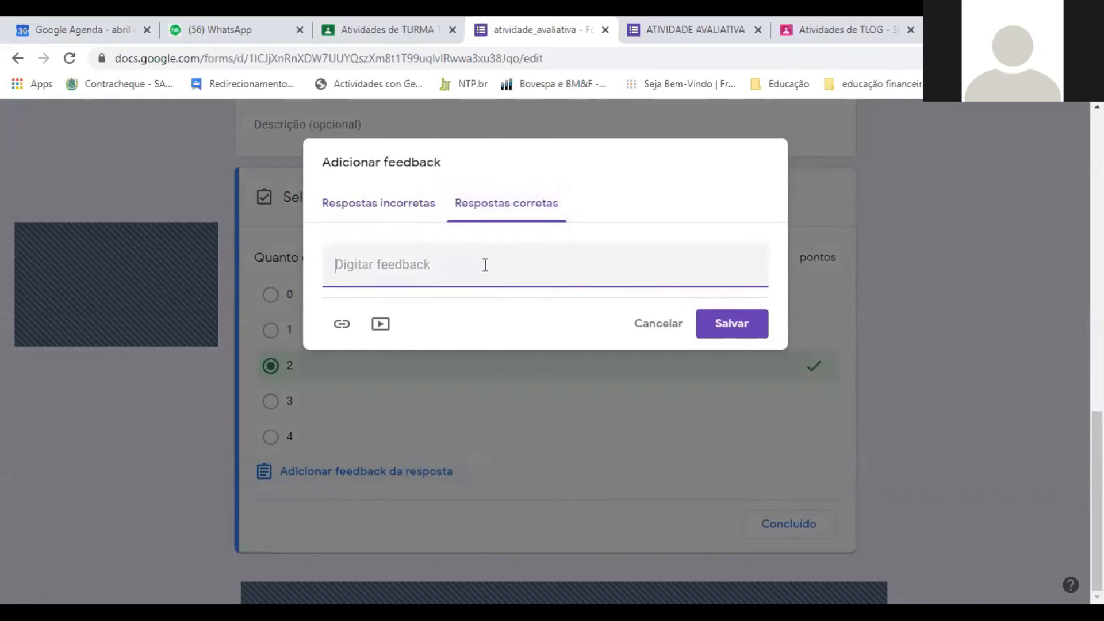
key("ctrl+v")
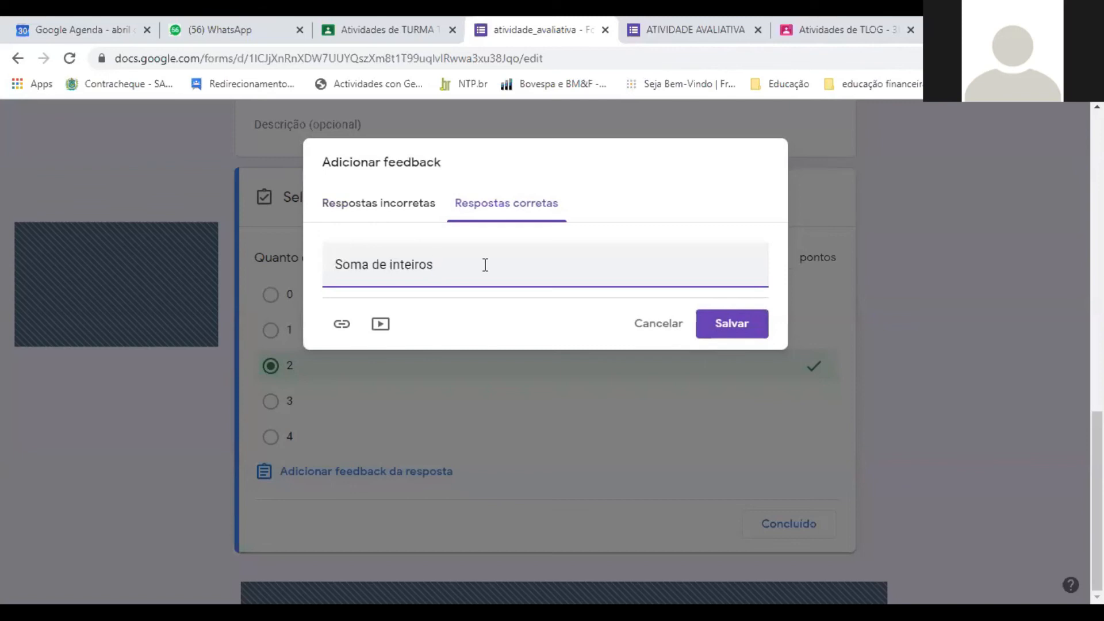
left_click(658, 169)
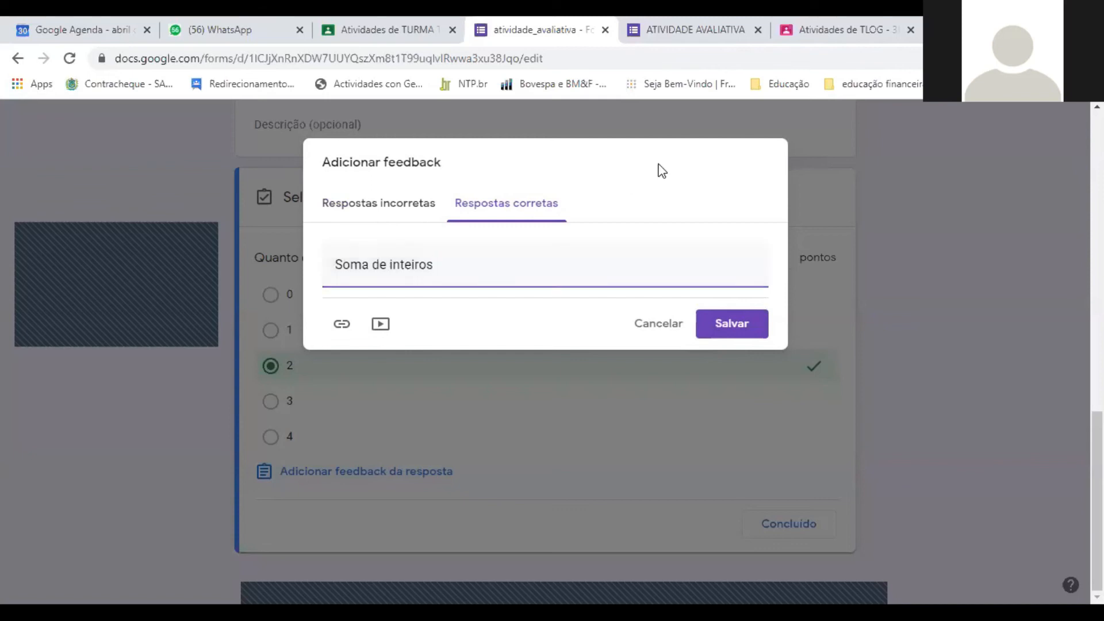
left_click(380, 325)
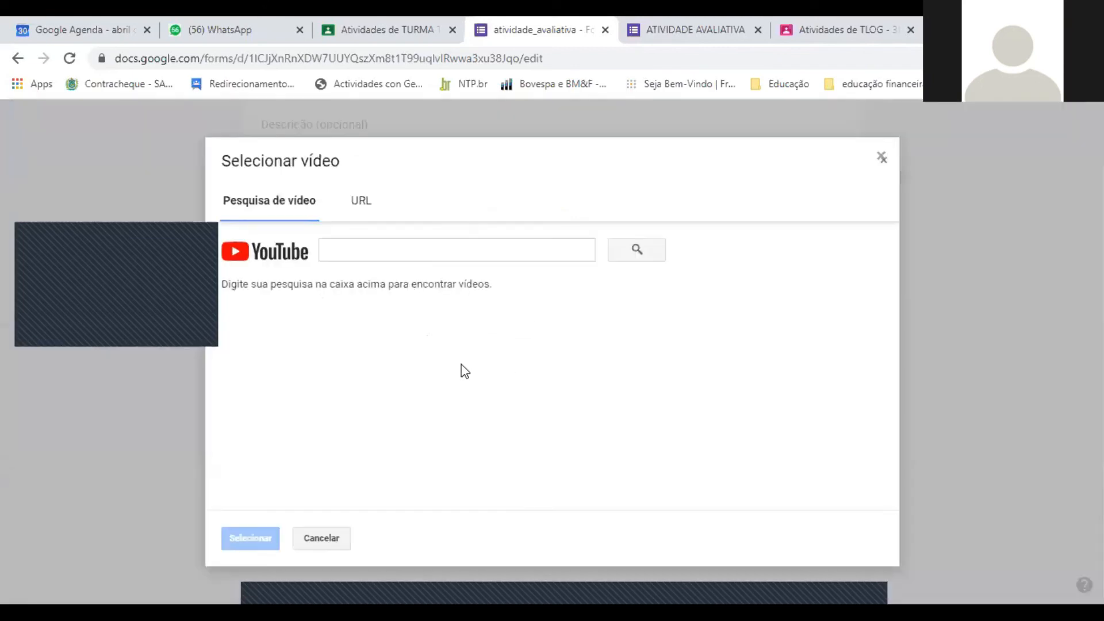
left_click(356, 211)
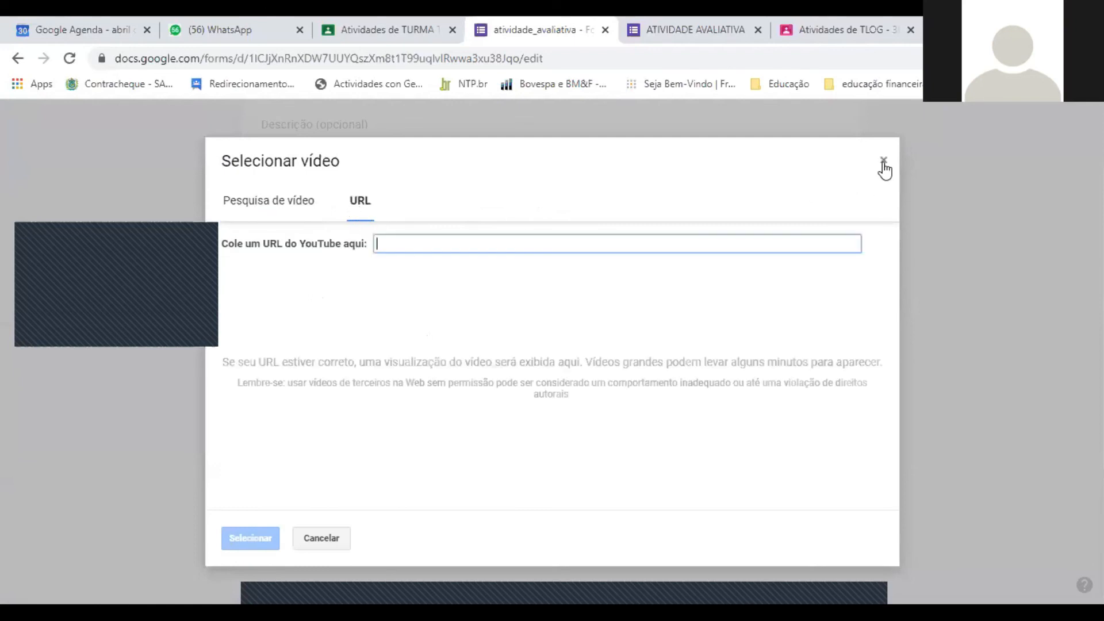
left_click(882, 157)
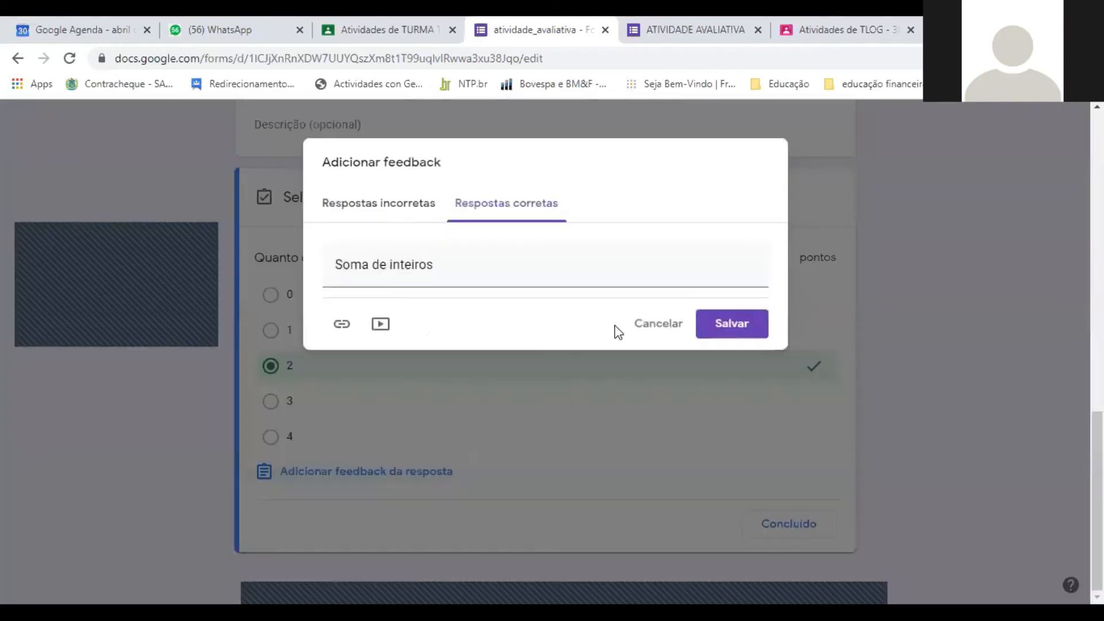
Step: Save the answer feedback and finish the answer key of the "Quanto é 2+2?" question
left_click(729, 328)
scroll(483, 460, "down", 3)
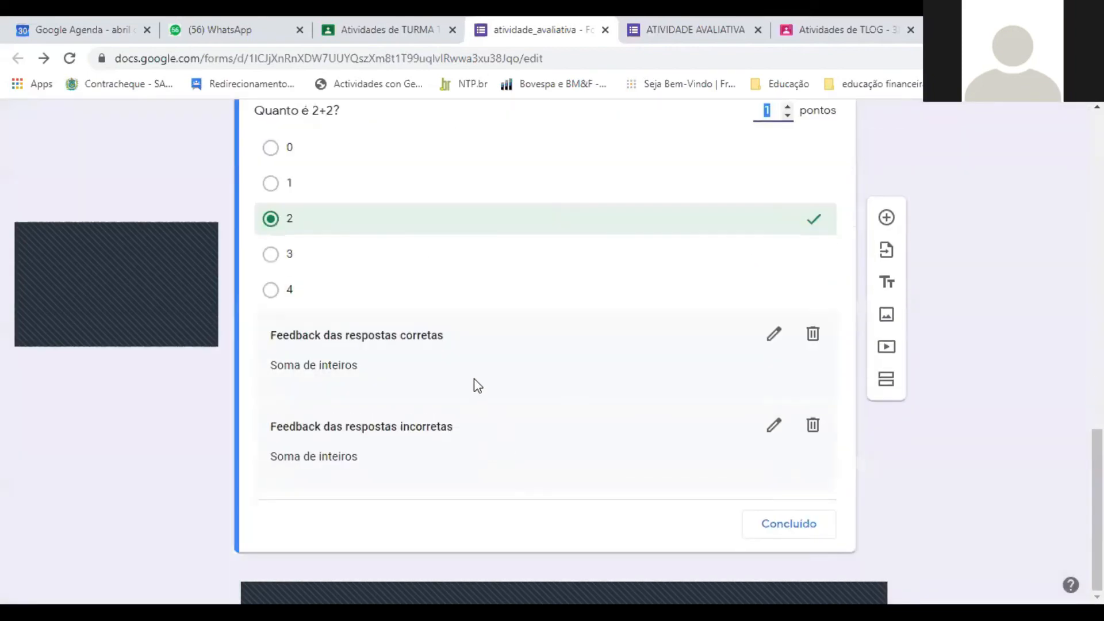
scroll(467, 375, "up", 1)
scroll(466, 375, "down", 1)
left_click(804, 530)
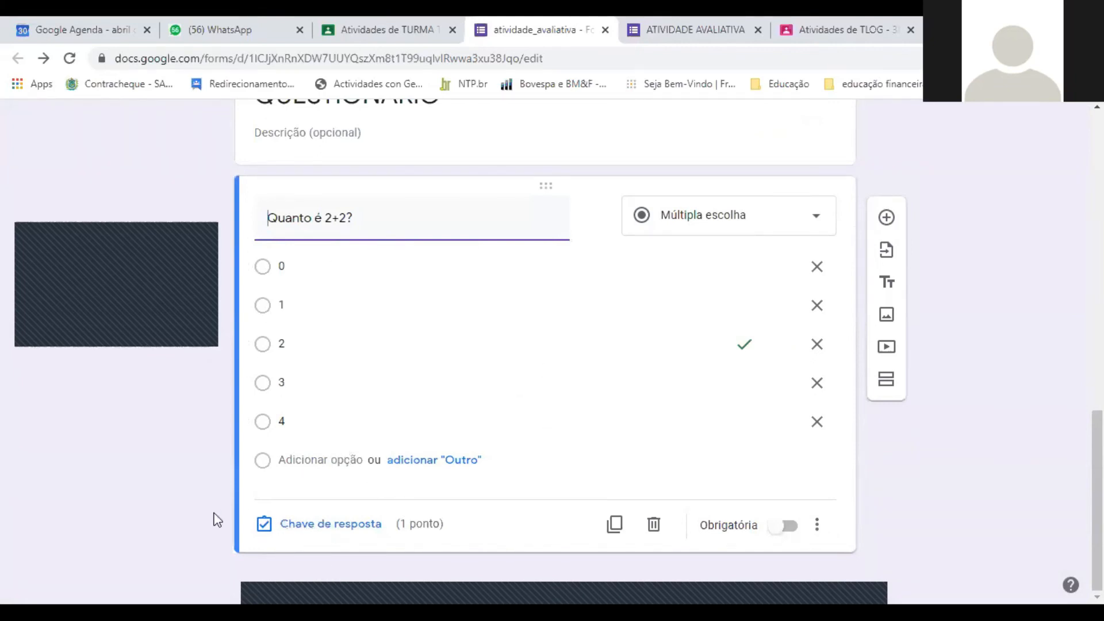
Step: Add a new multiple-choice question and upload the yellow fist punch picture from the BITMOJI folder in Imagens as its image
left_click(887, 218)
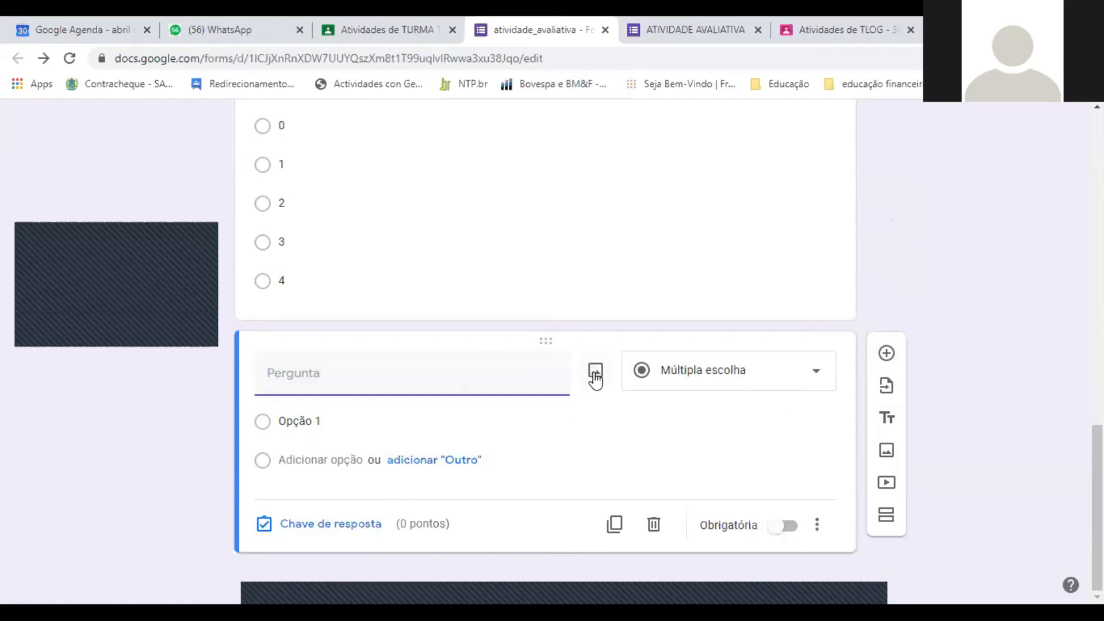
left_click(595, 374)
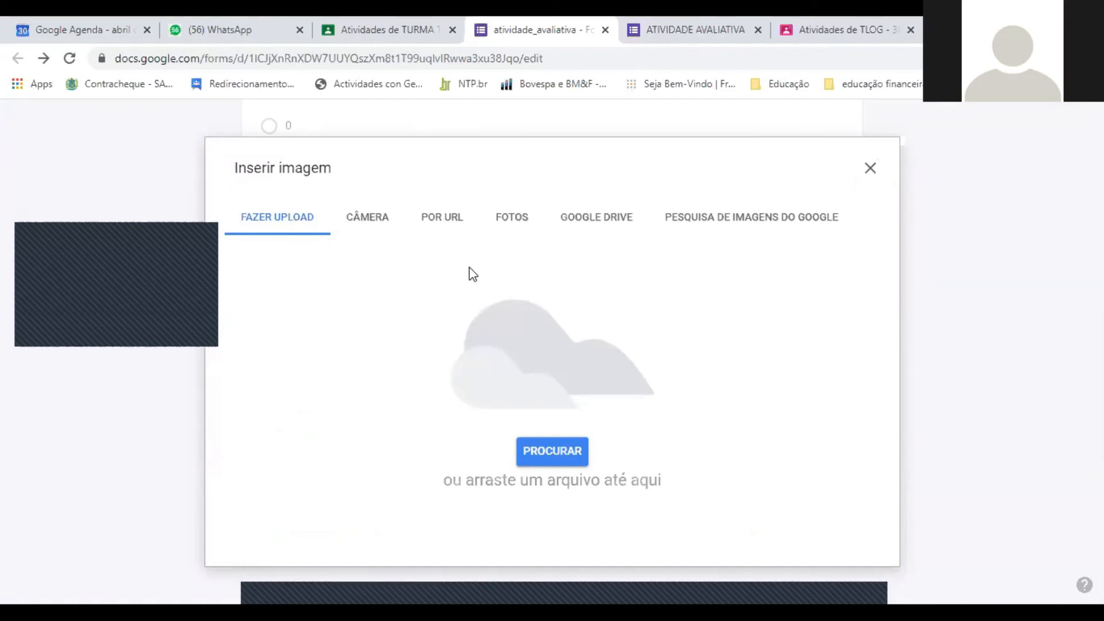
left_click(444, 219)
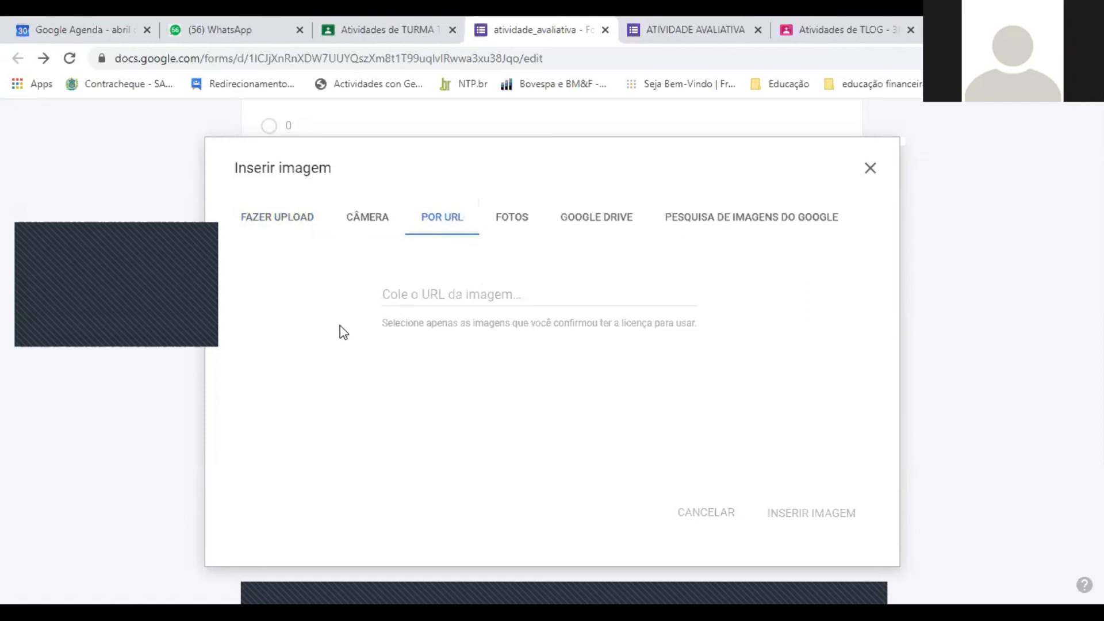
left_click(264, 228)
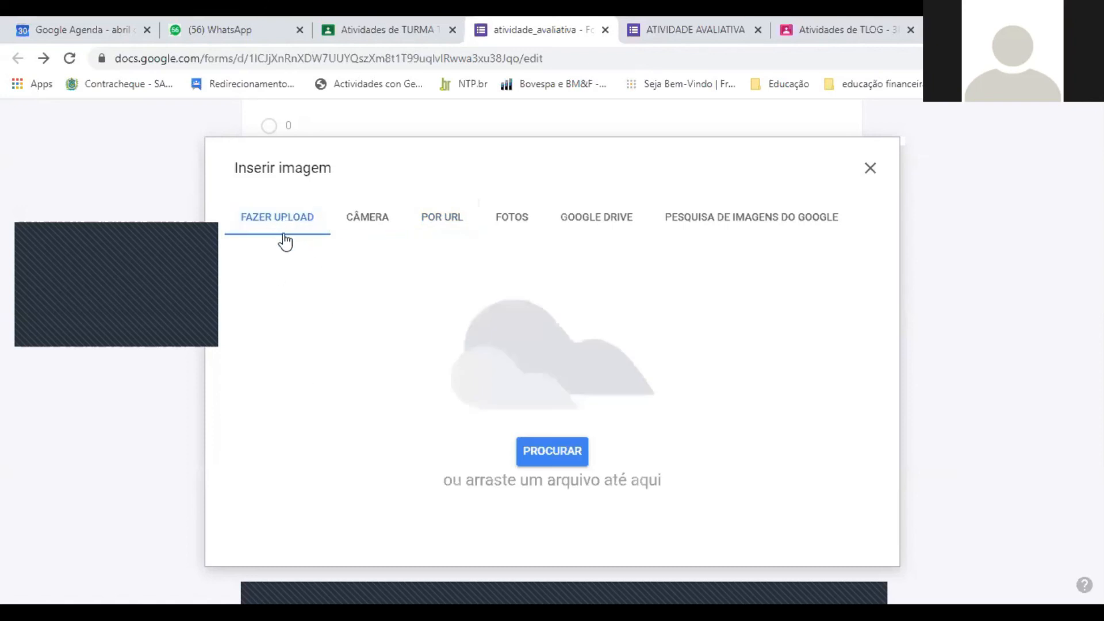
left_click(552, 455)
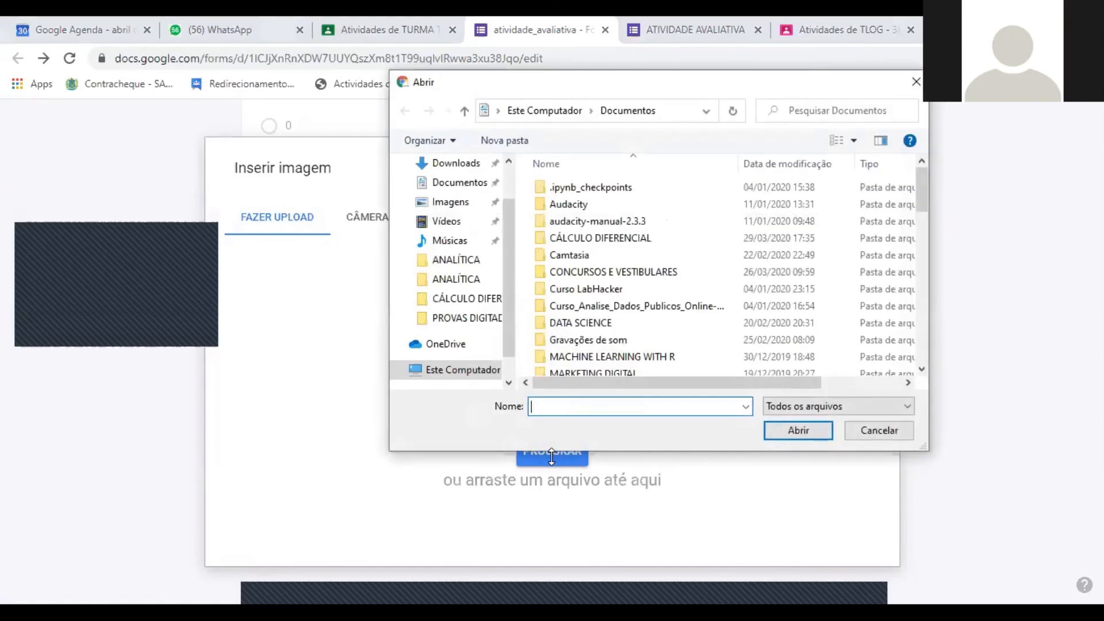
left_click(453, 204)
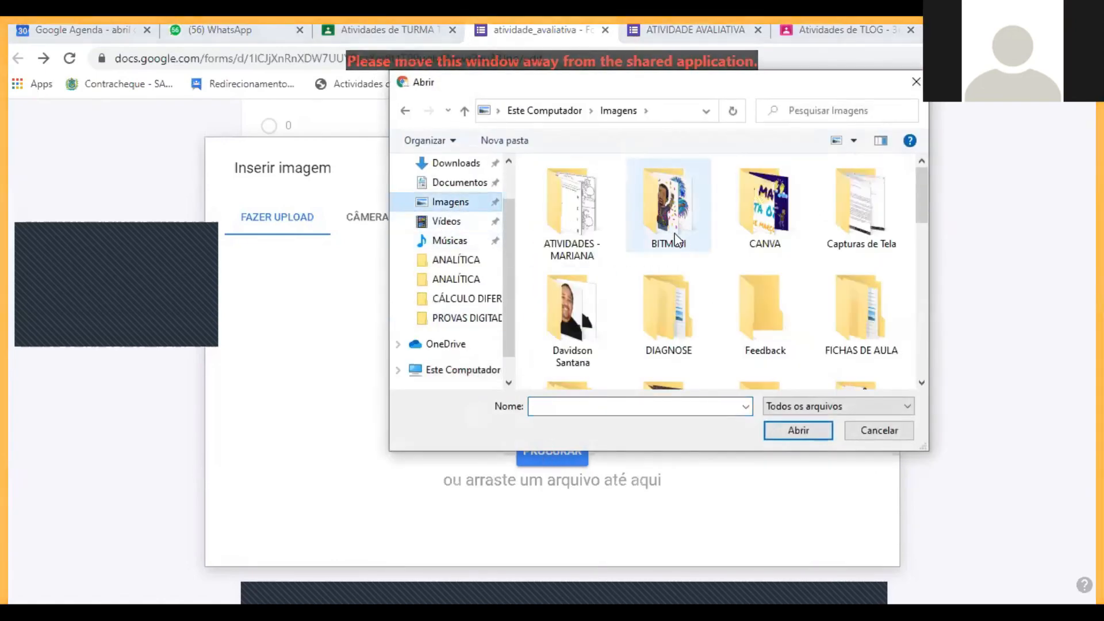
double_click(687, 214)
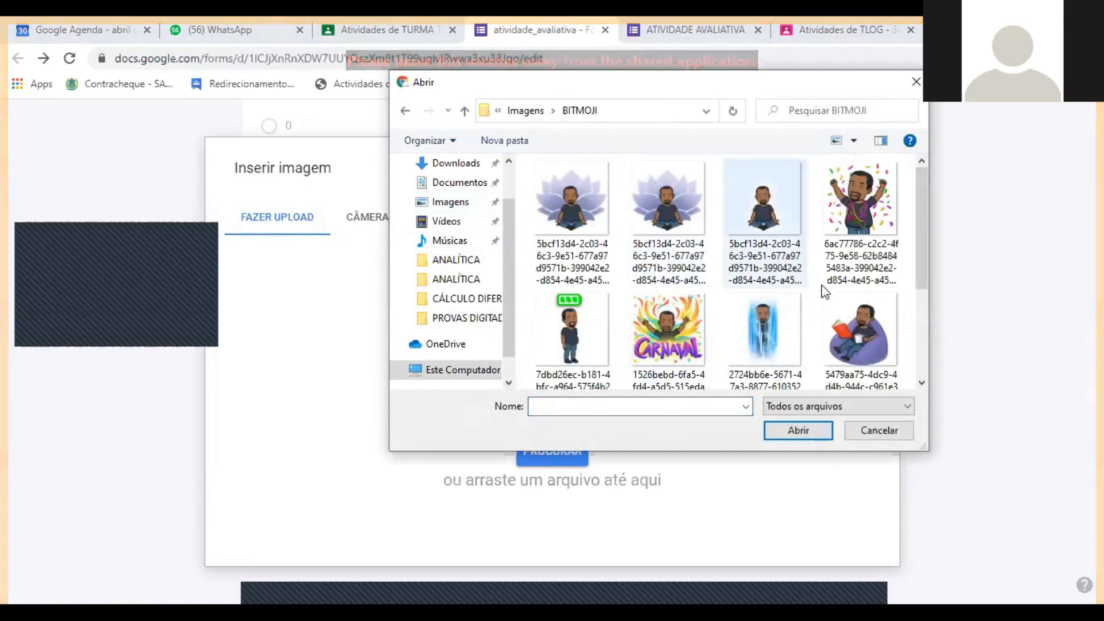
scroll(834, 294, "down", 3)
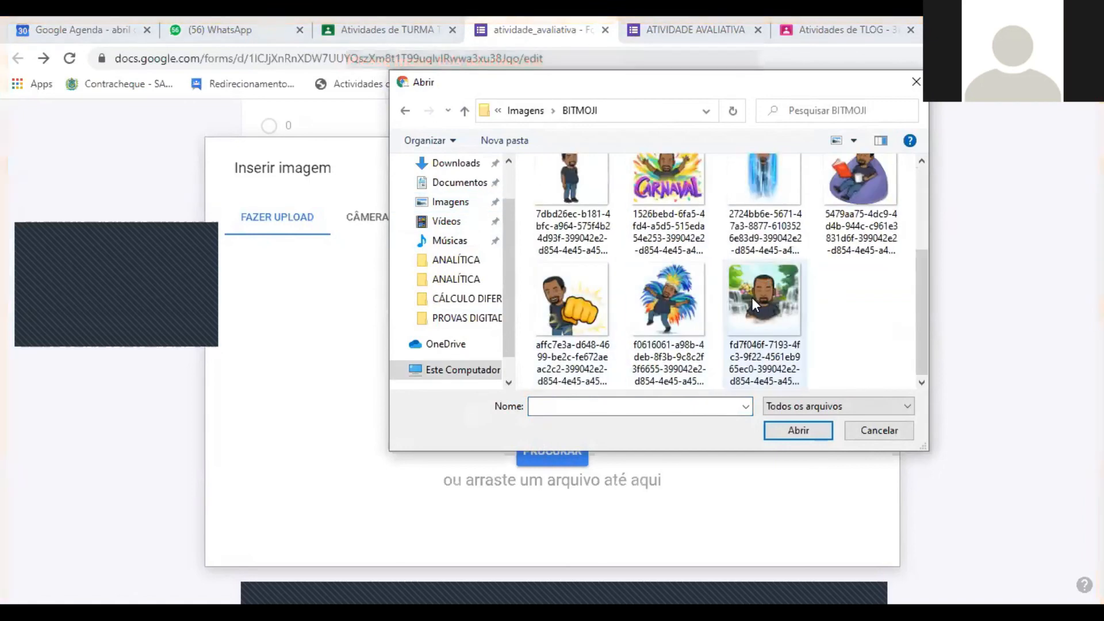
left_click(577, 305)
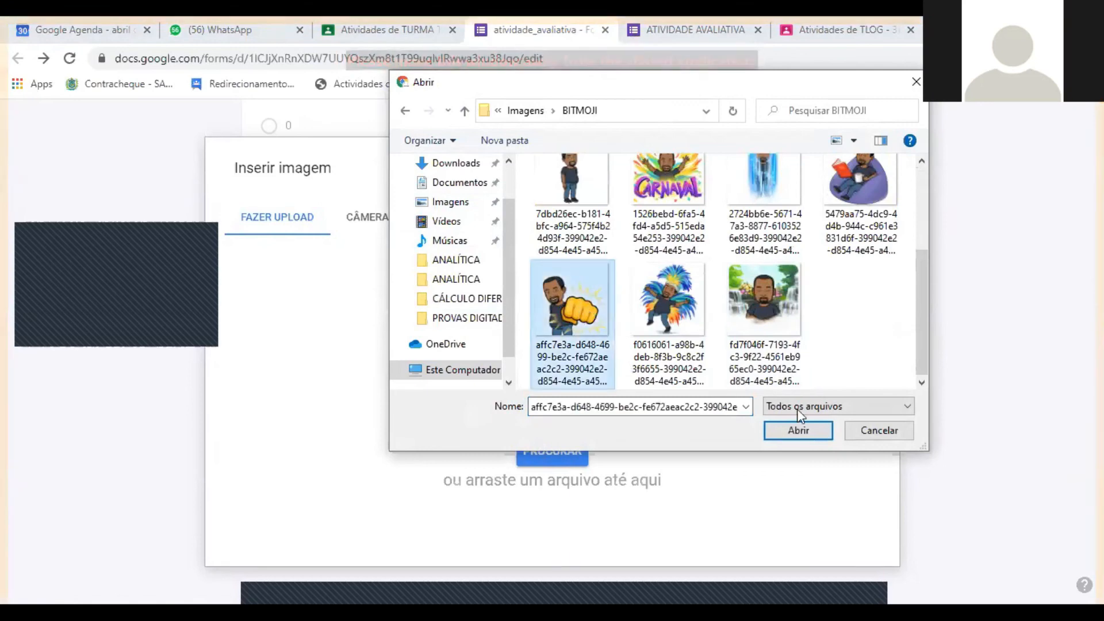
left_click(789, 428)
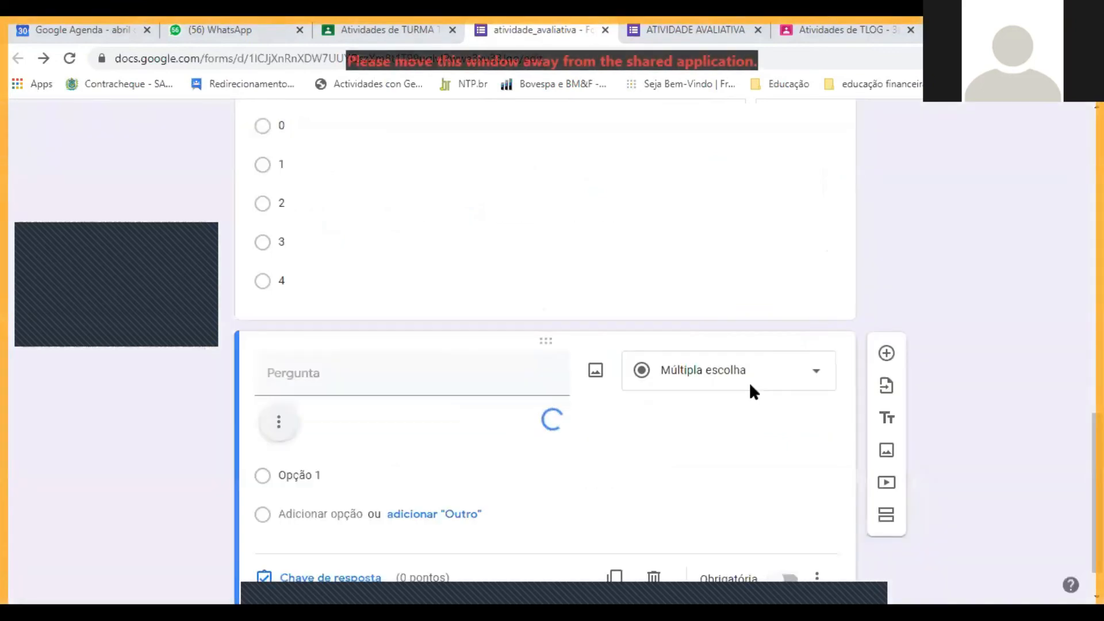
Step: Shrink the fist picture in the new question proportionally to a little over half its inserted size
scroll(575, 477, "down", 4)
left_click(486, 406)
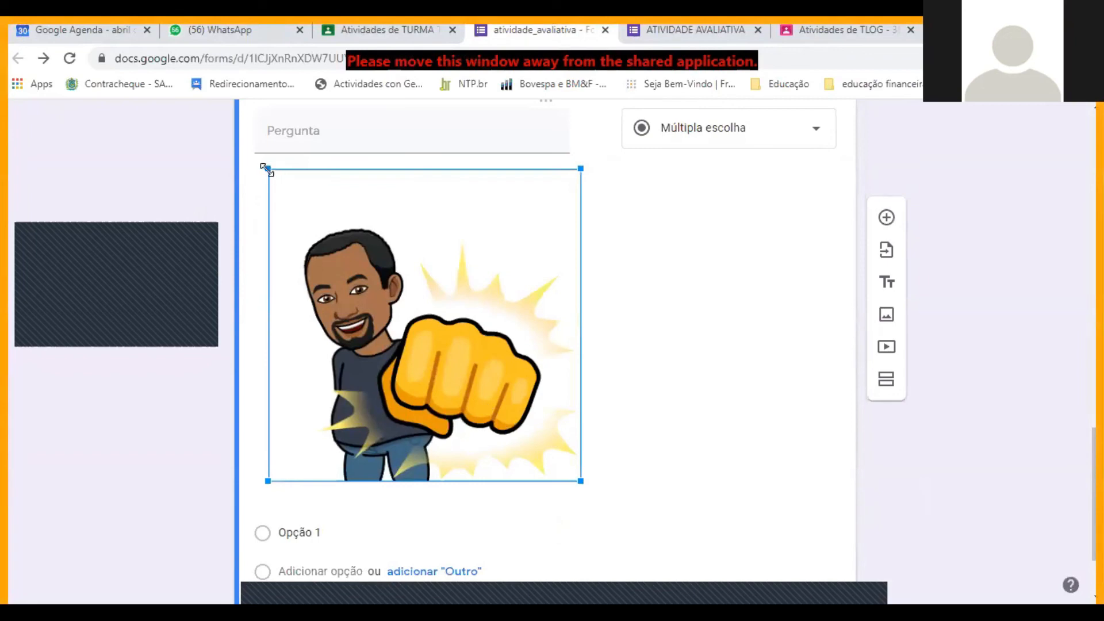
left_click_drag(268, 169, 292, 208)
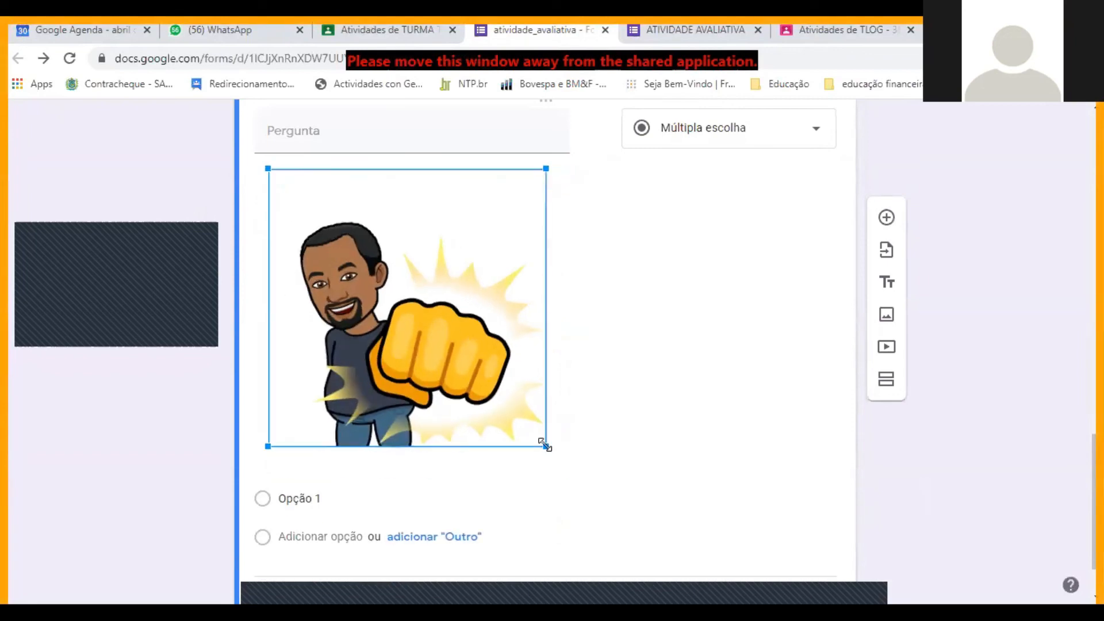
left_click_drag(545, 446, 440, 353)
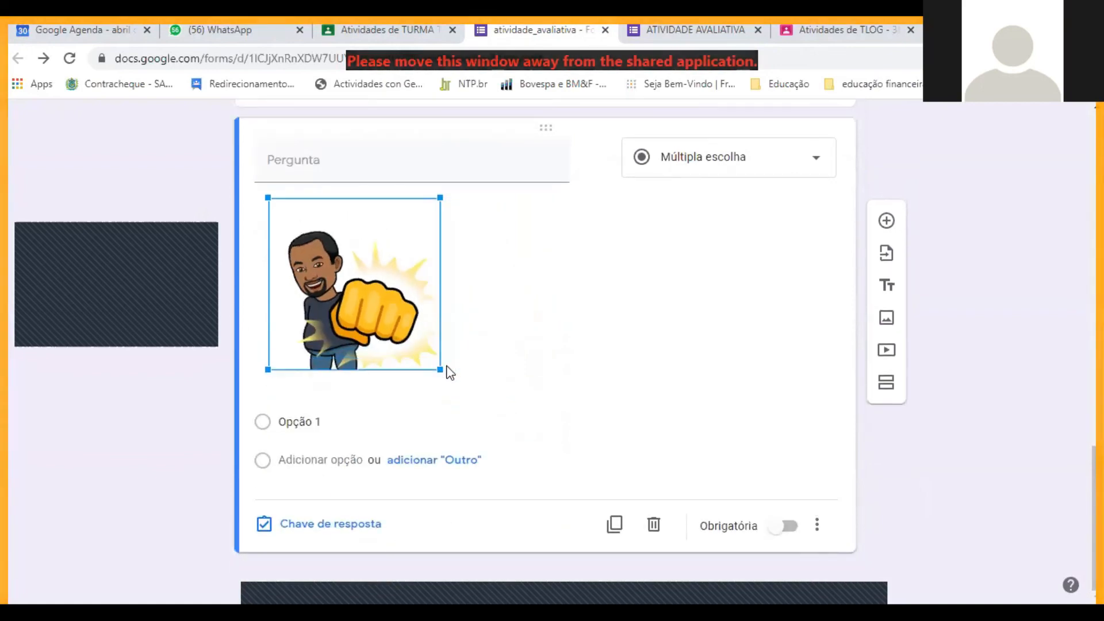
scroll(450, 366, "up", 2)
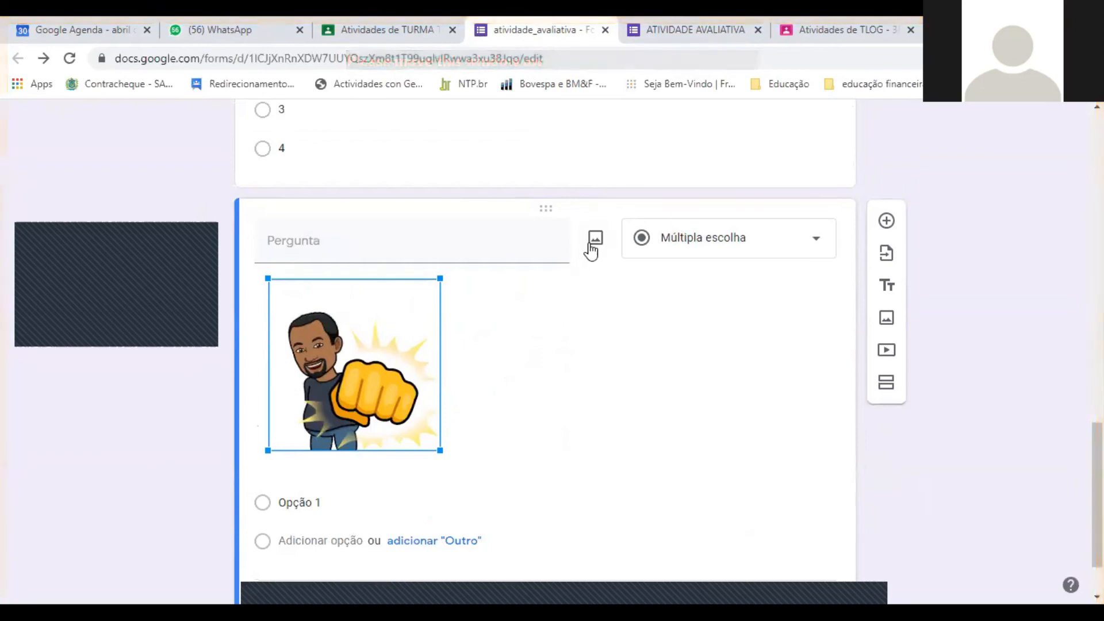
left_click(596, 241)
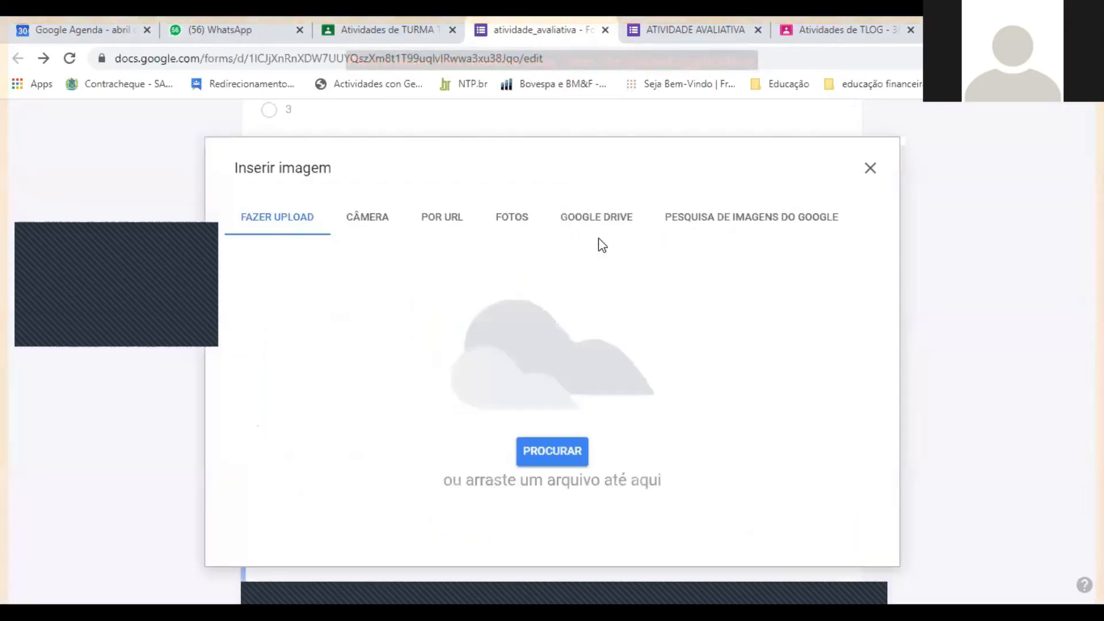
left_click(870, 171)
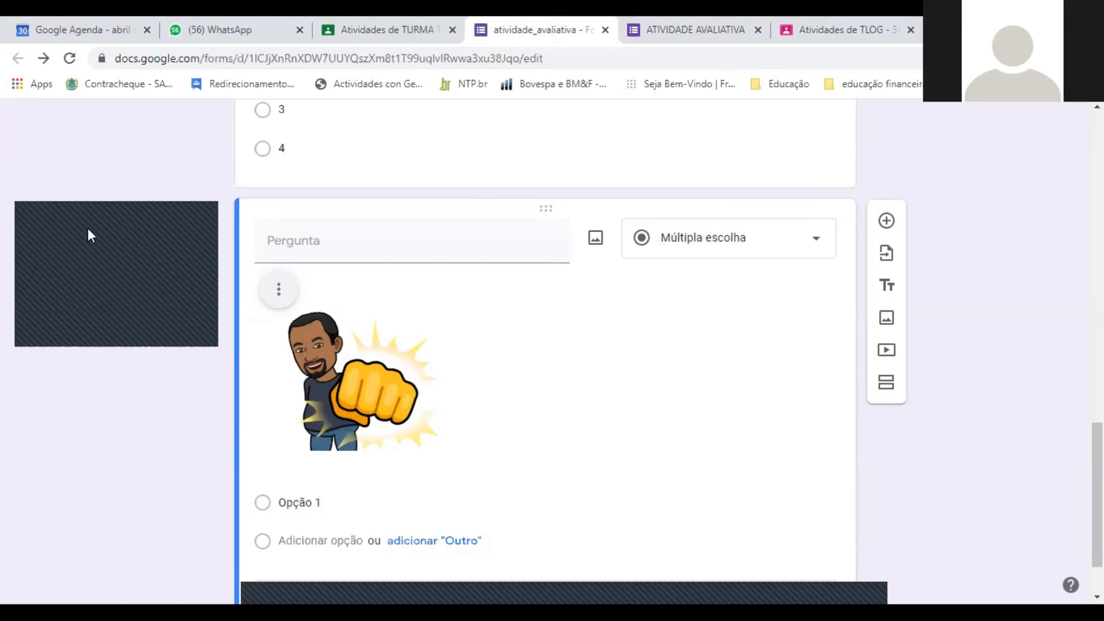
Step: Enter "Qual a cor da mão?" as the text of the question with the fist picture
left_click(346, 249)
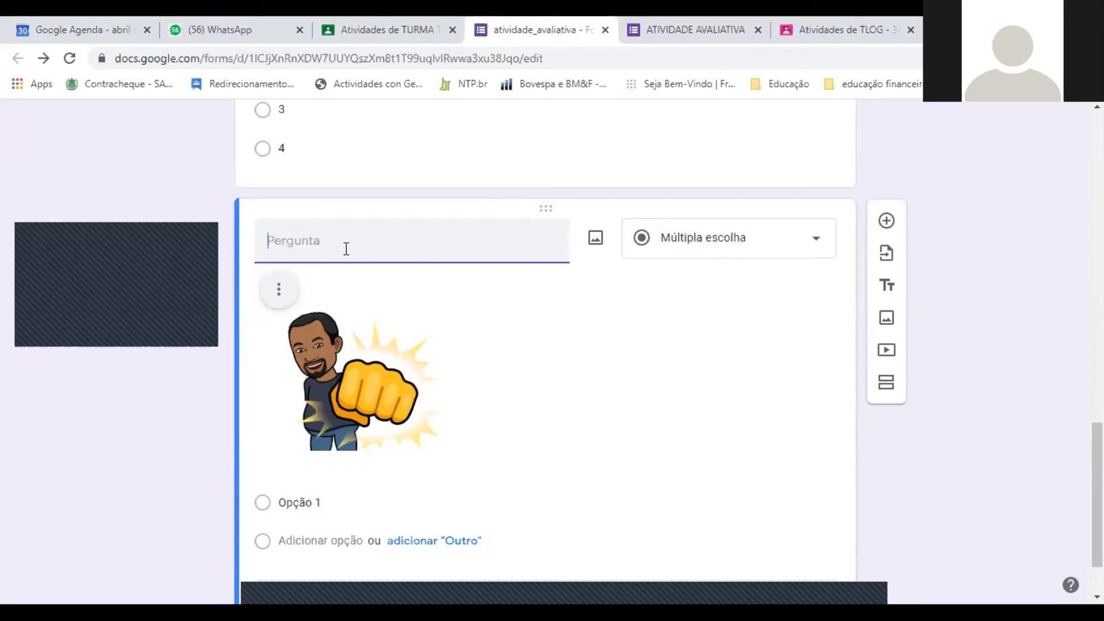
type("Qual a cor da mã")
left_click(649, 406)
scroll(578, 484, "down", 1)
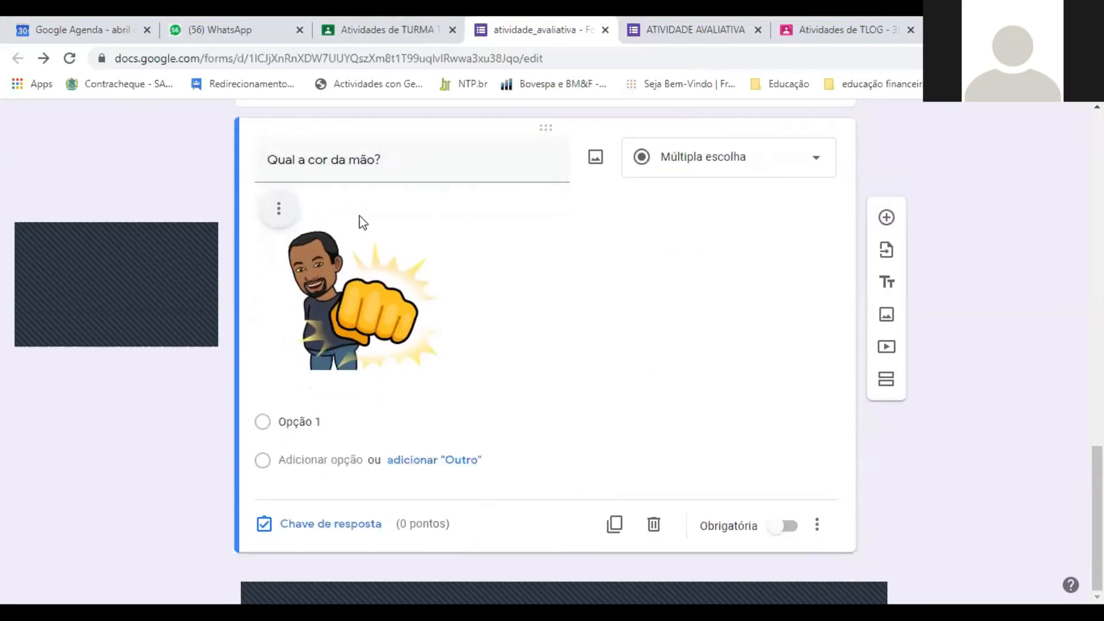
left_click(347, 328)
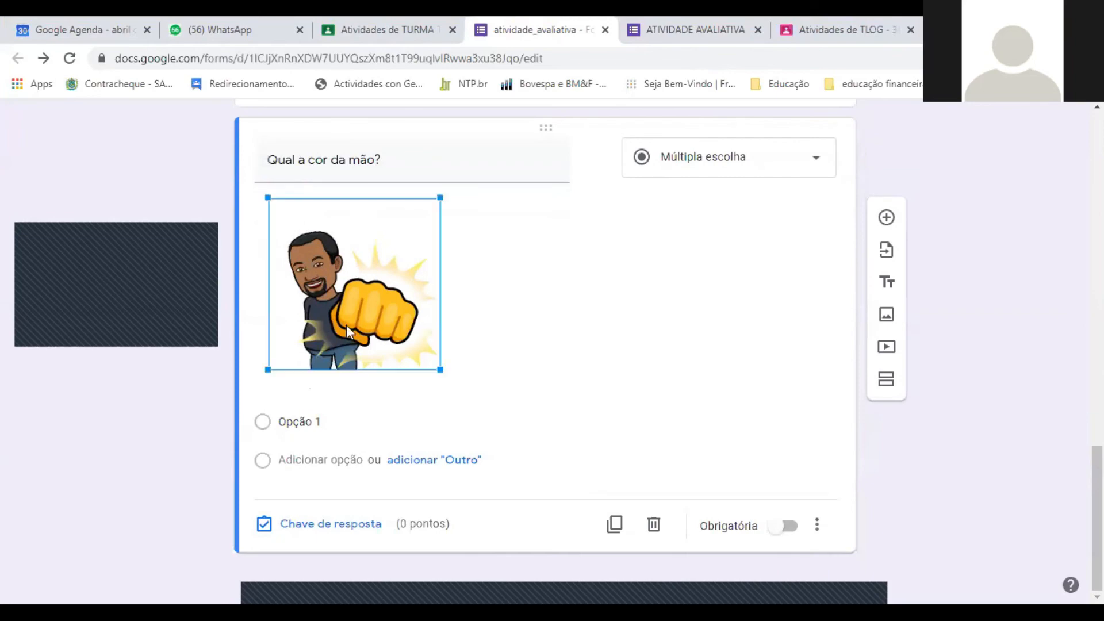
left_click(480, 259)
Step: Enter "verde", "amarelo" and "perto" as answer options of the "Qual a cor da mão?" question
left_click(315, 422)
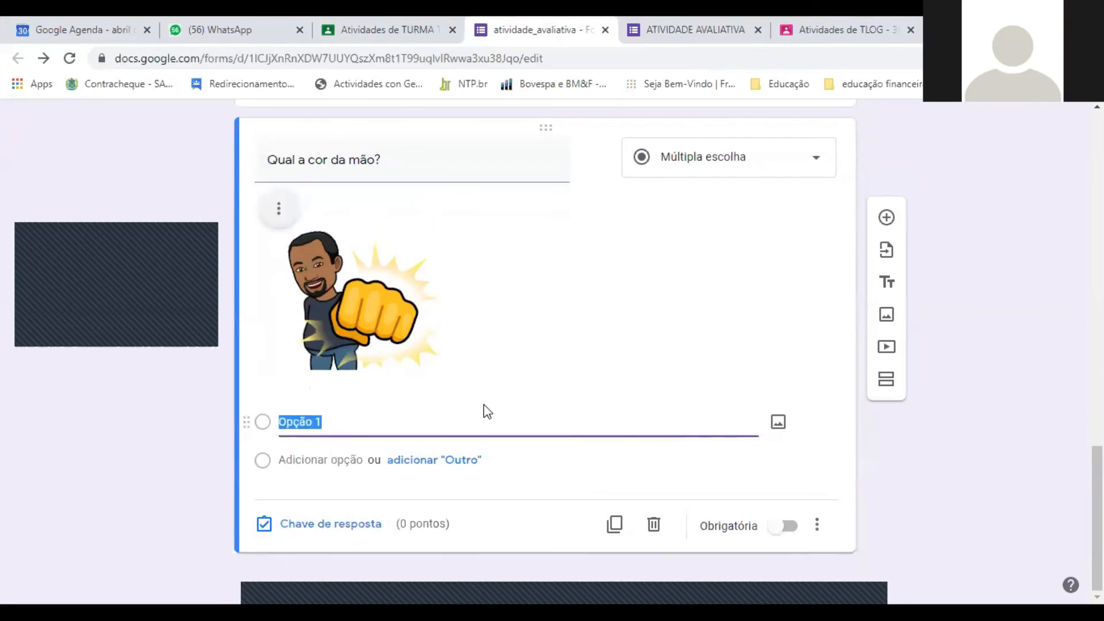
type("verde")
left_click(334, 460)
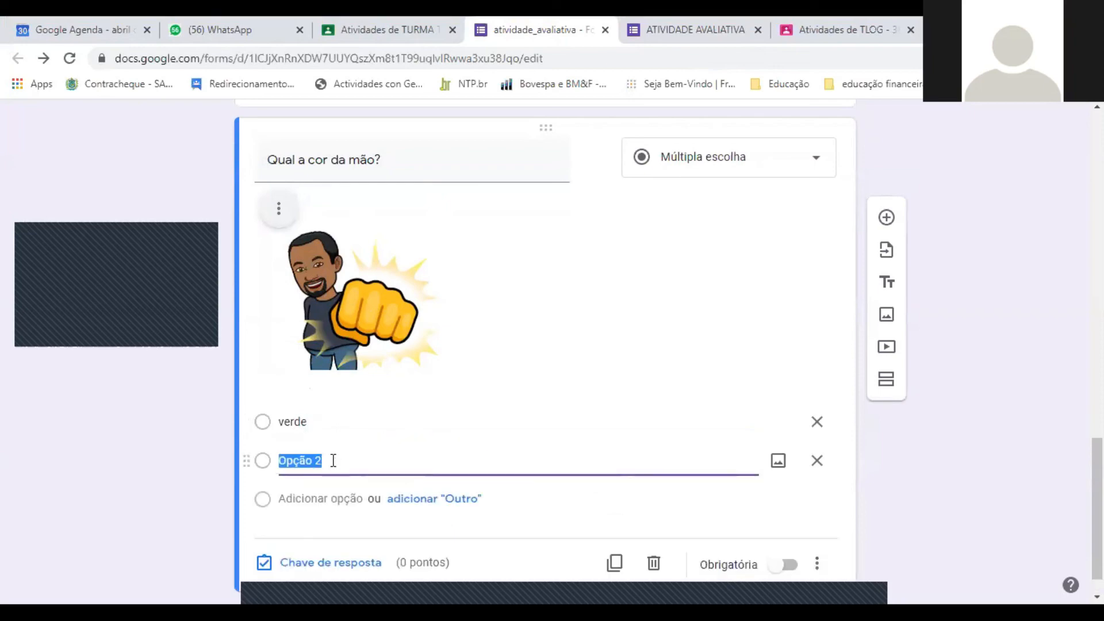
type("amarelo")
left_click(313, 499)
type("per")
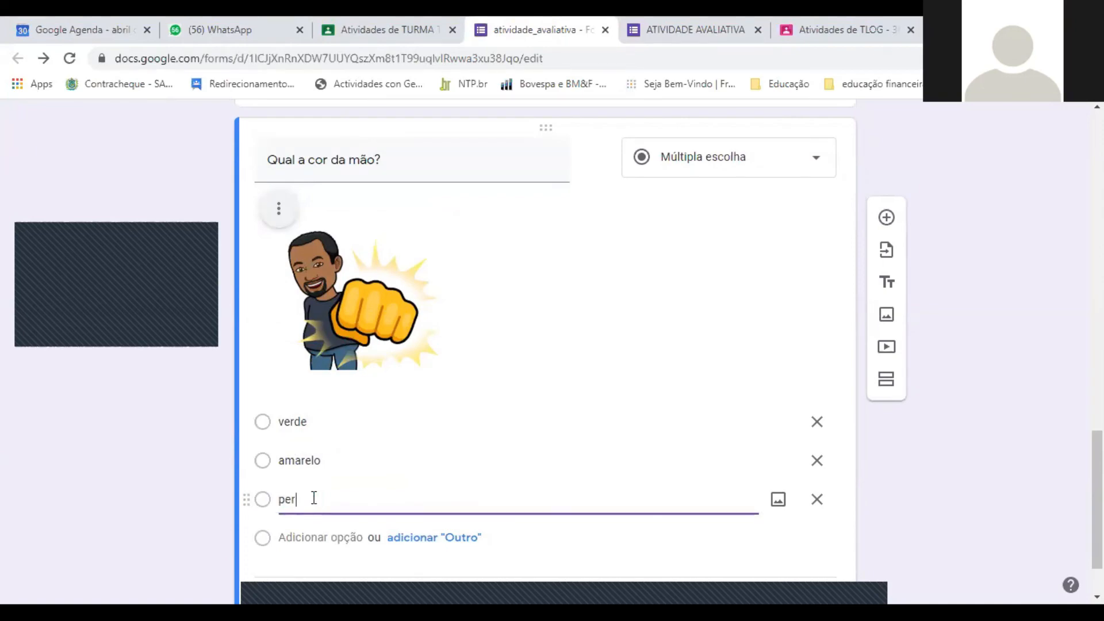
type("to")
key("Return")
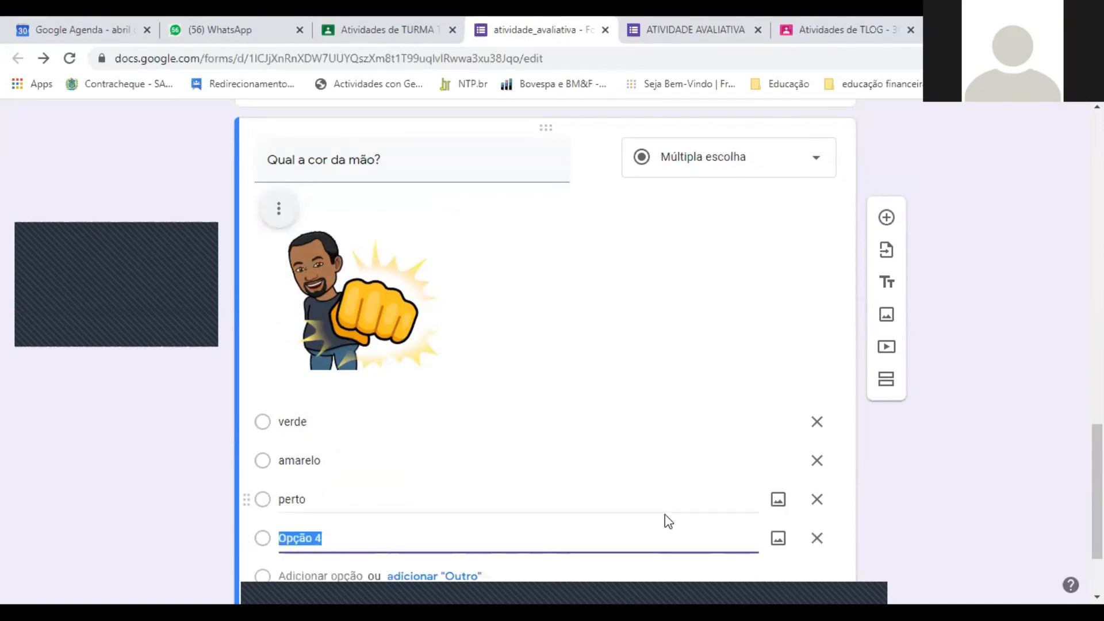
Step: Remove the unused fourth option of the hand colour question and correct the third option to "preto"
scroll(664, 514, "down", 1)
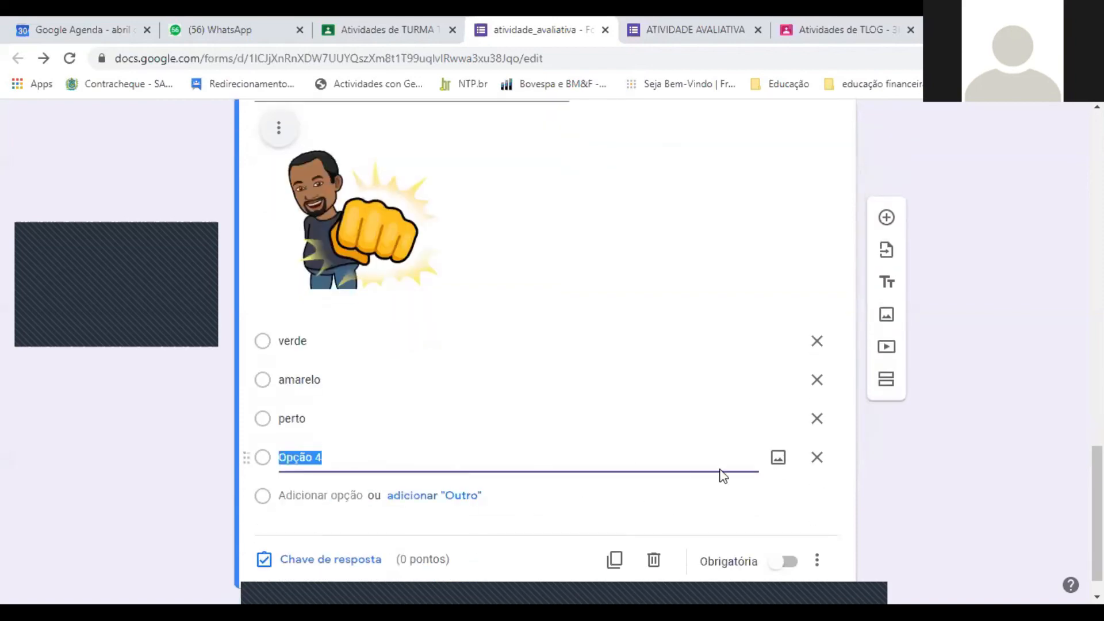
left_click(817, 459)
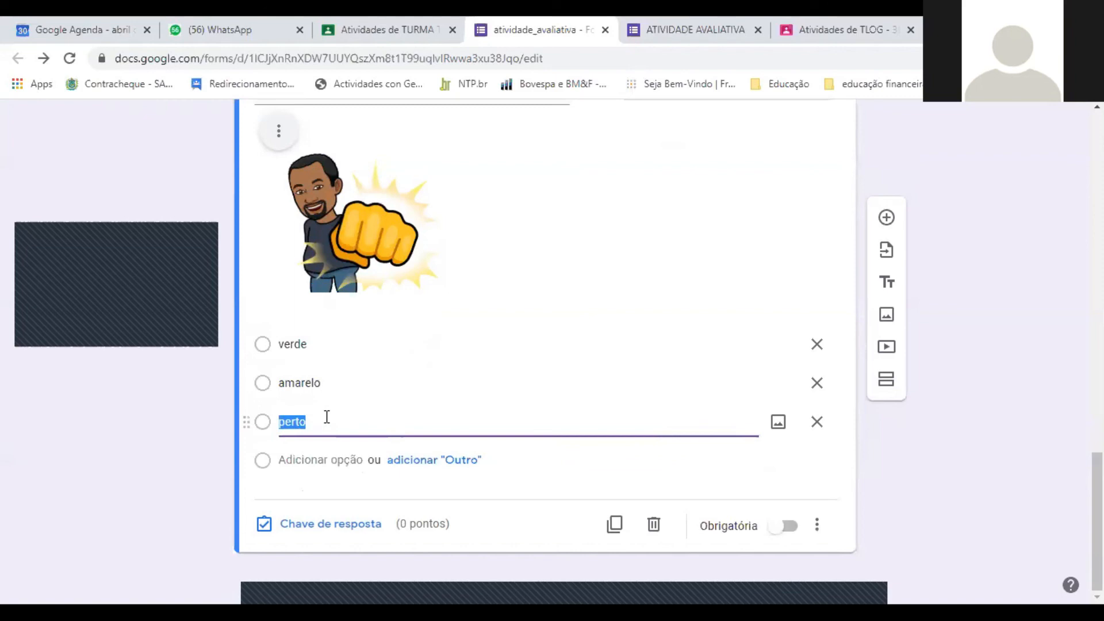
type("pre")
left_click(183, 461)
scroll(198, 520, "up", 2)
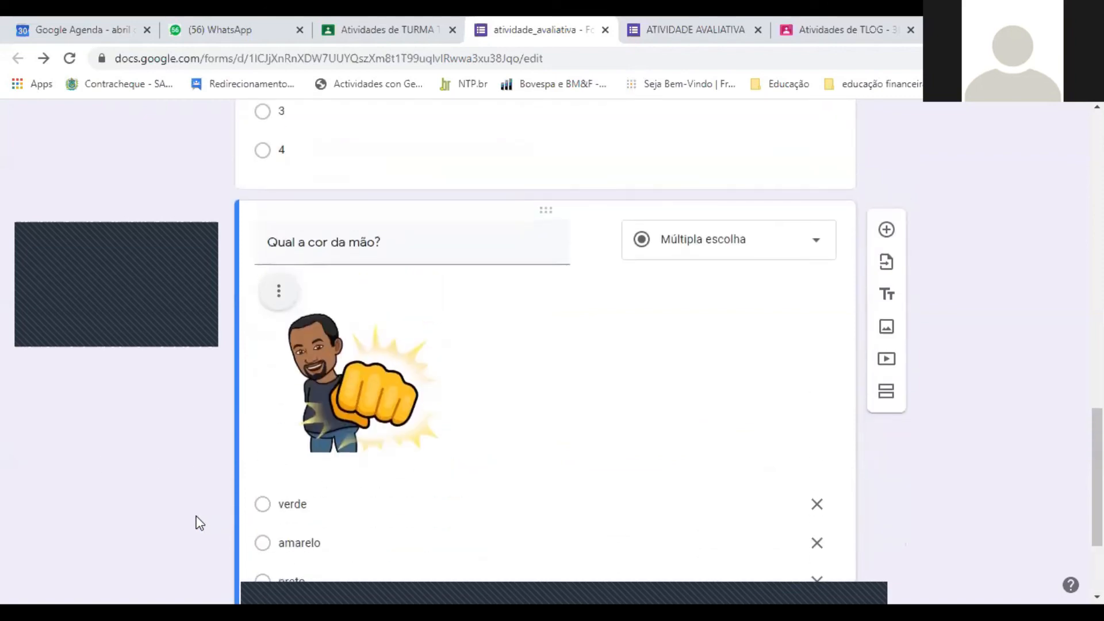
scroll(196, 516, "down", 3)
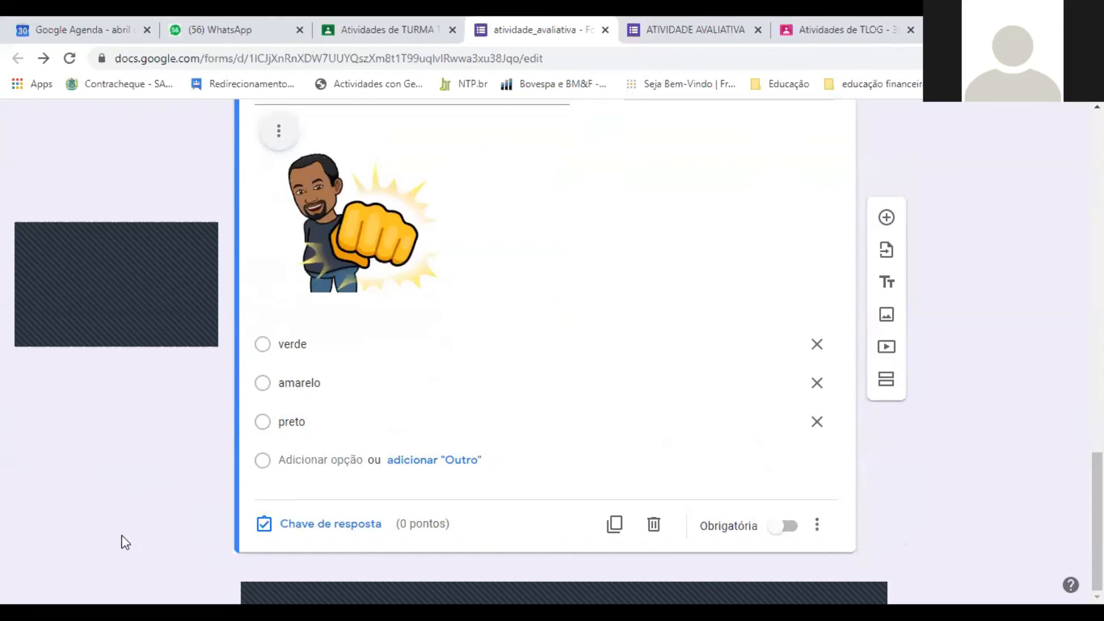
scroll(120, 539, "up", 2)
scroll(120, 540, "down", 2)
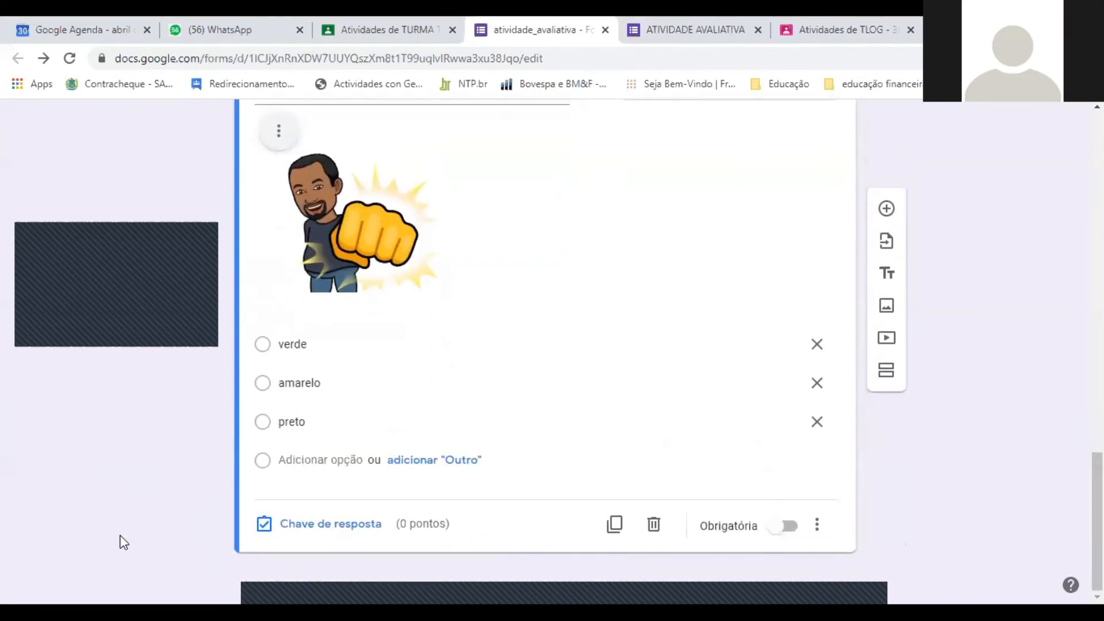
Step: Set "amarelo" as the correct answer of the "Qual a cor da mão?" question, worth 1 point, and finish its answer key
left_click(296, 532)
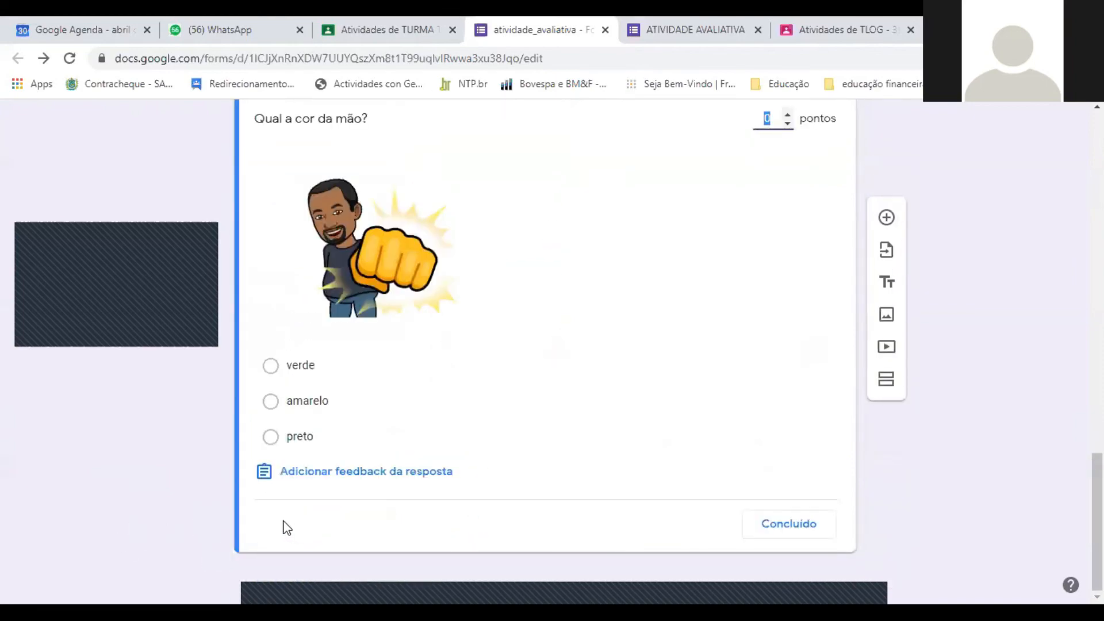
left_click(270, 401)
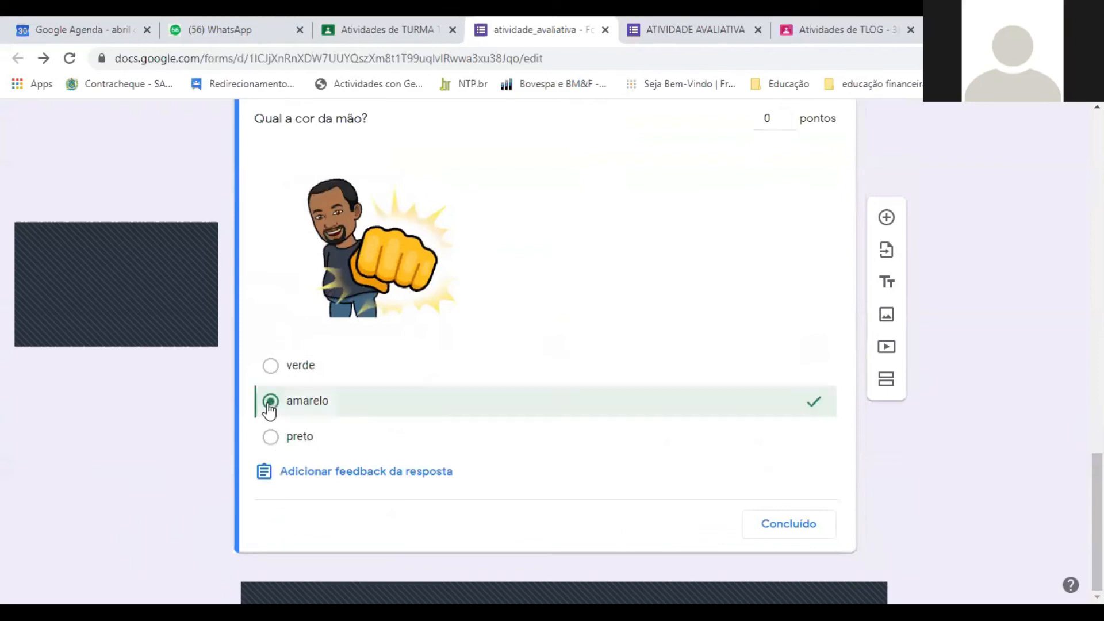
scroll(414, 421, "up", 2)
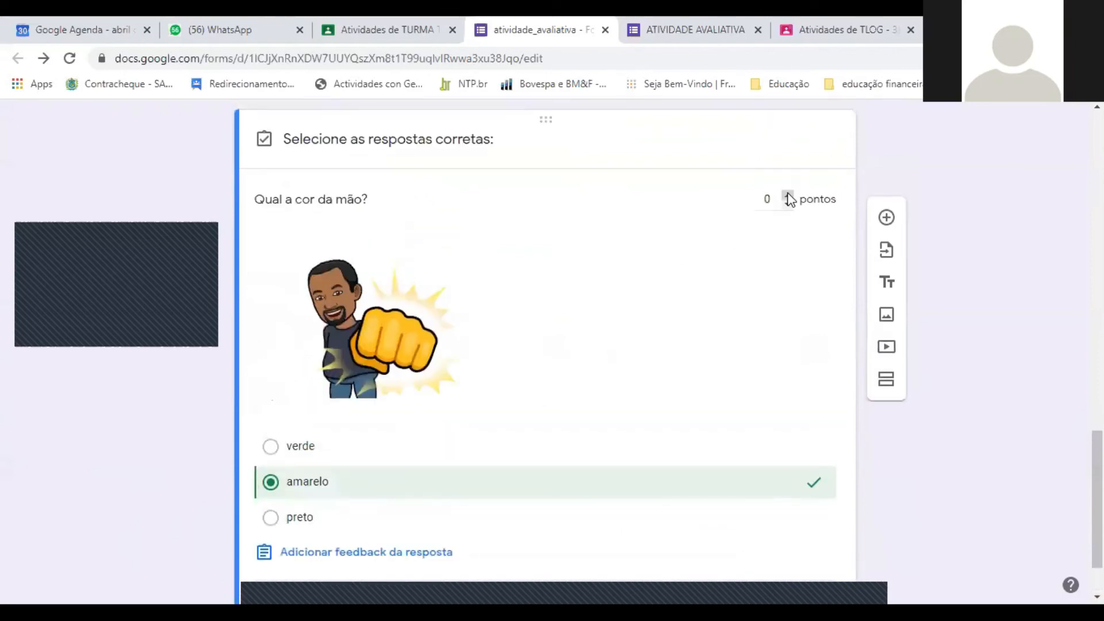
left_click(787, 196)
scroll(749, 320, "down", 2)
left_click(792, 524)
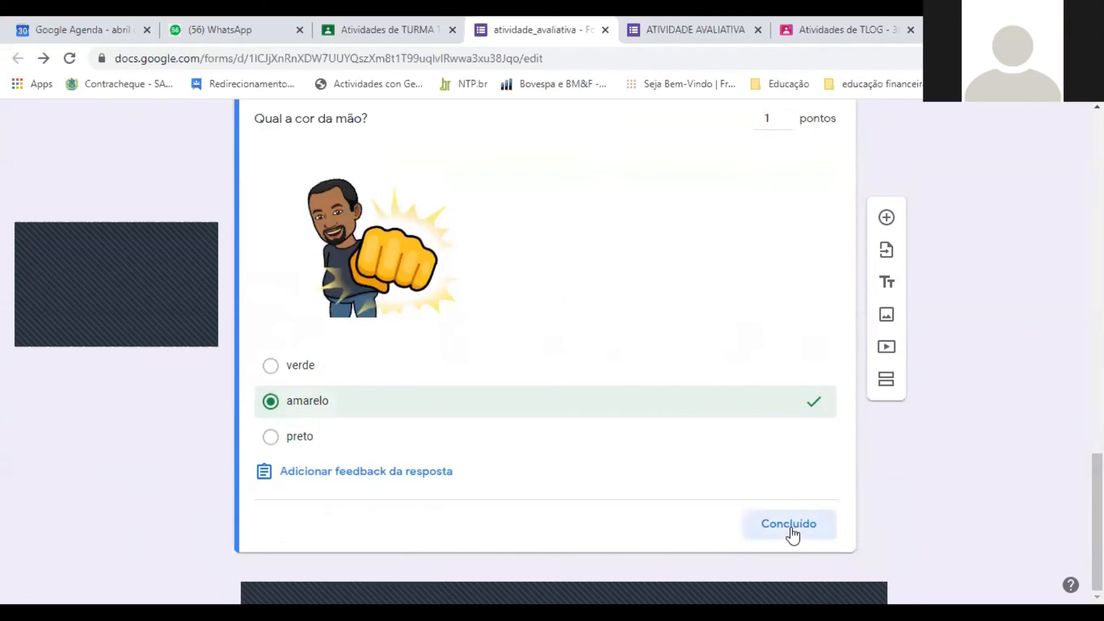
scroll(191, 444, "down", 3)
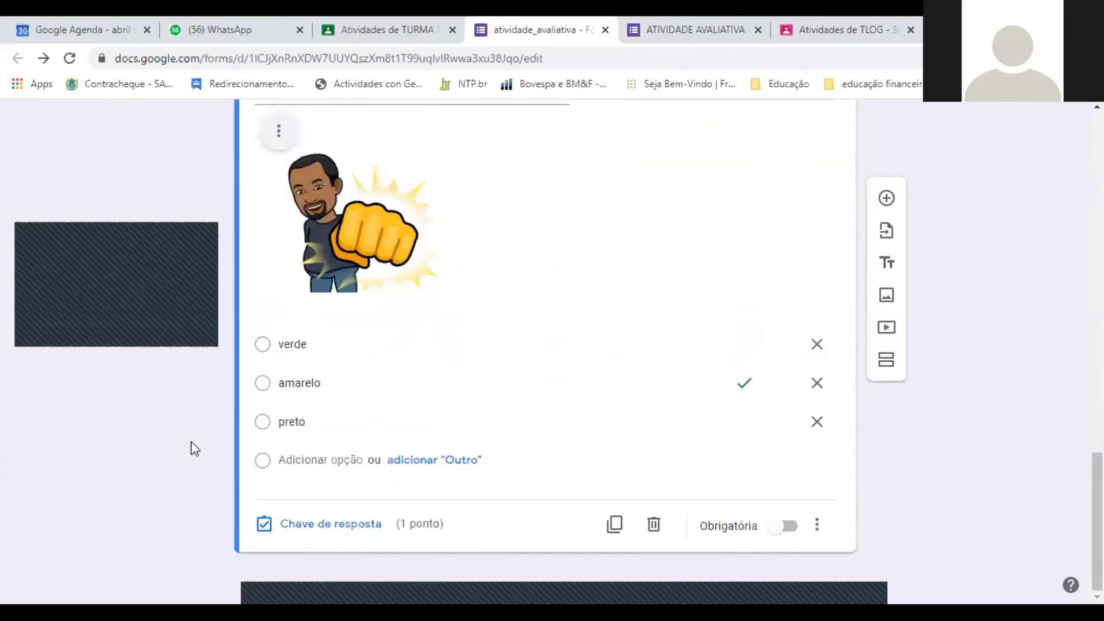
scroll(191, 444, "up", 4)
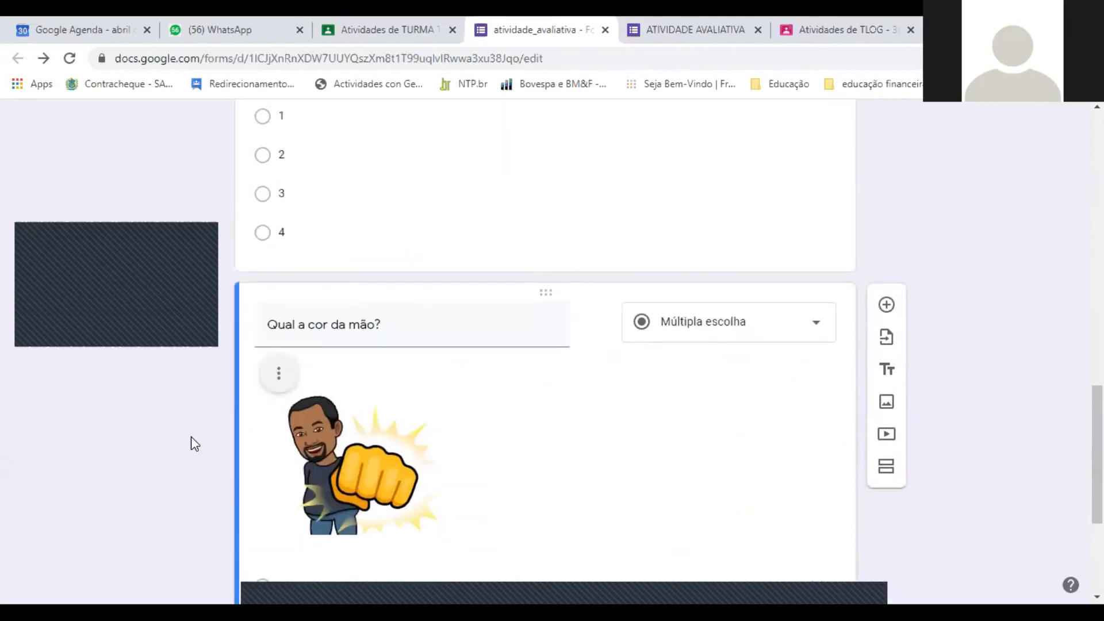